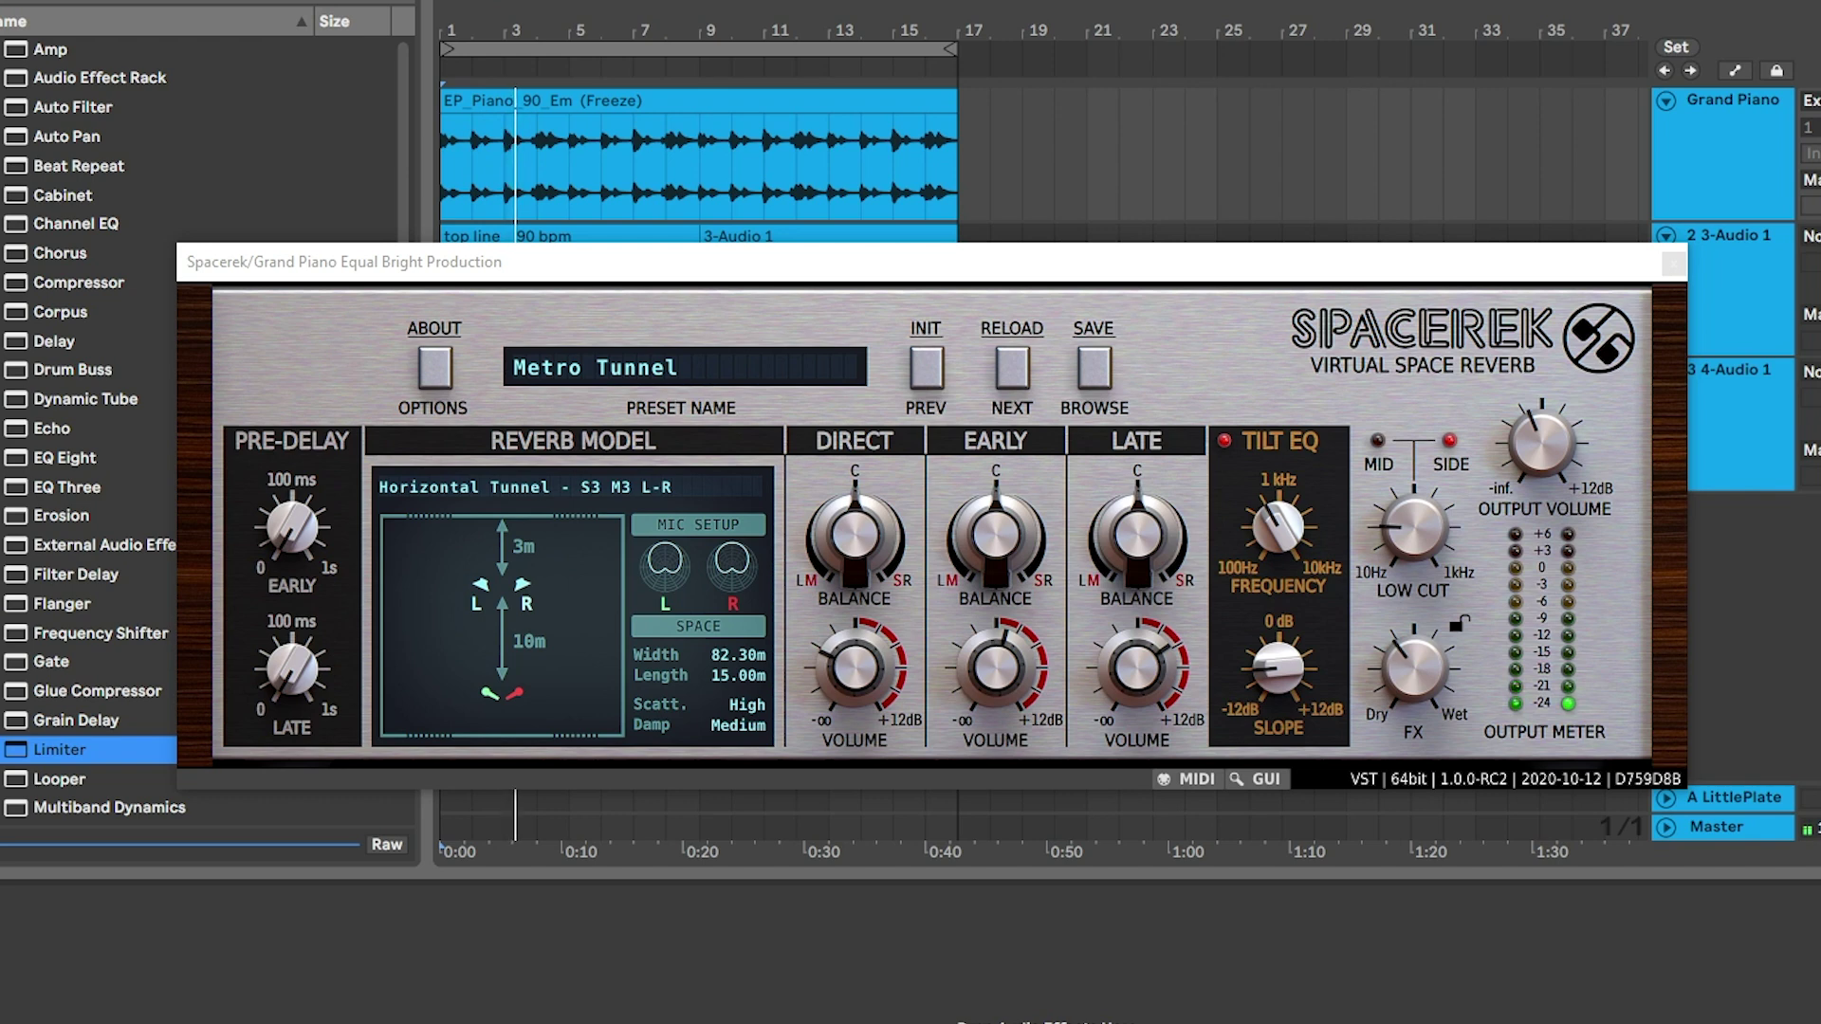
# Stop playback and look through the available reverb models, keeping Horizontal Tunnel - S3 M3 L-R.
pyautogui.press('space')
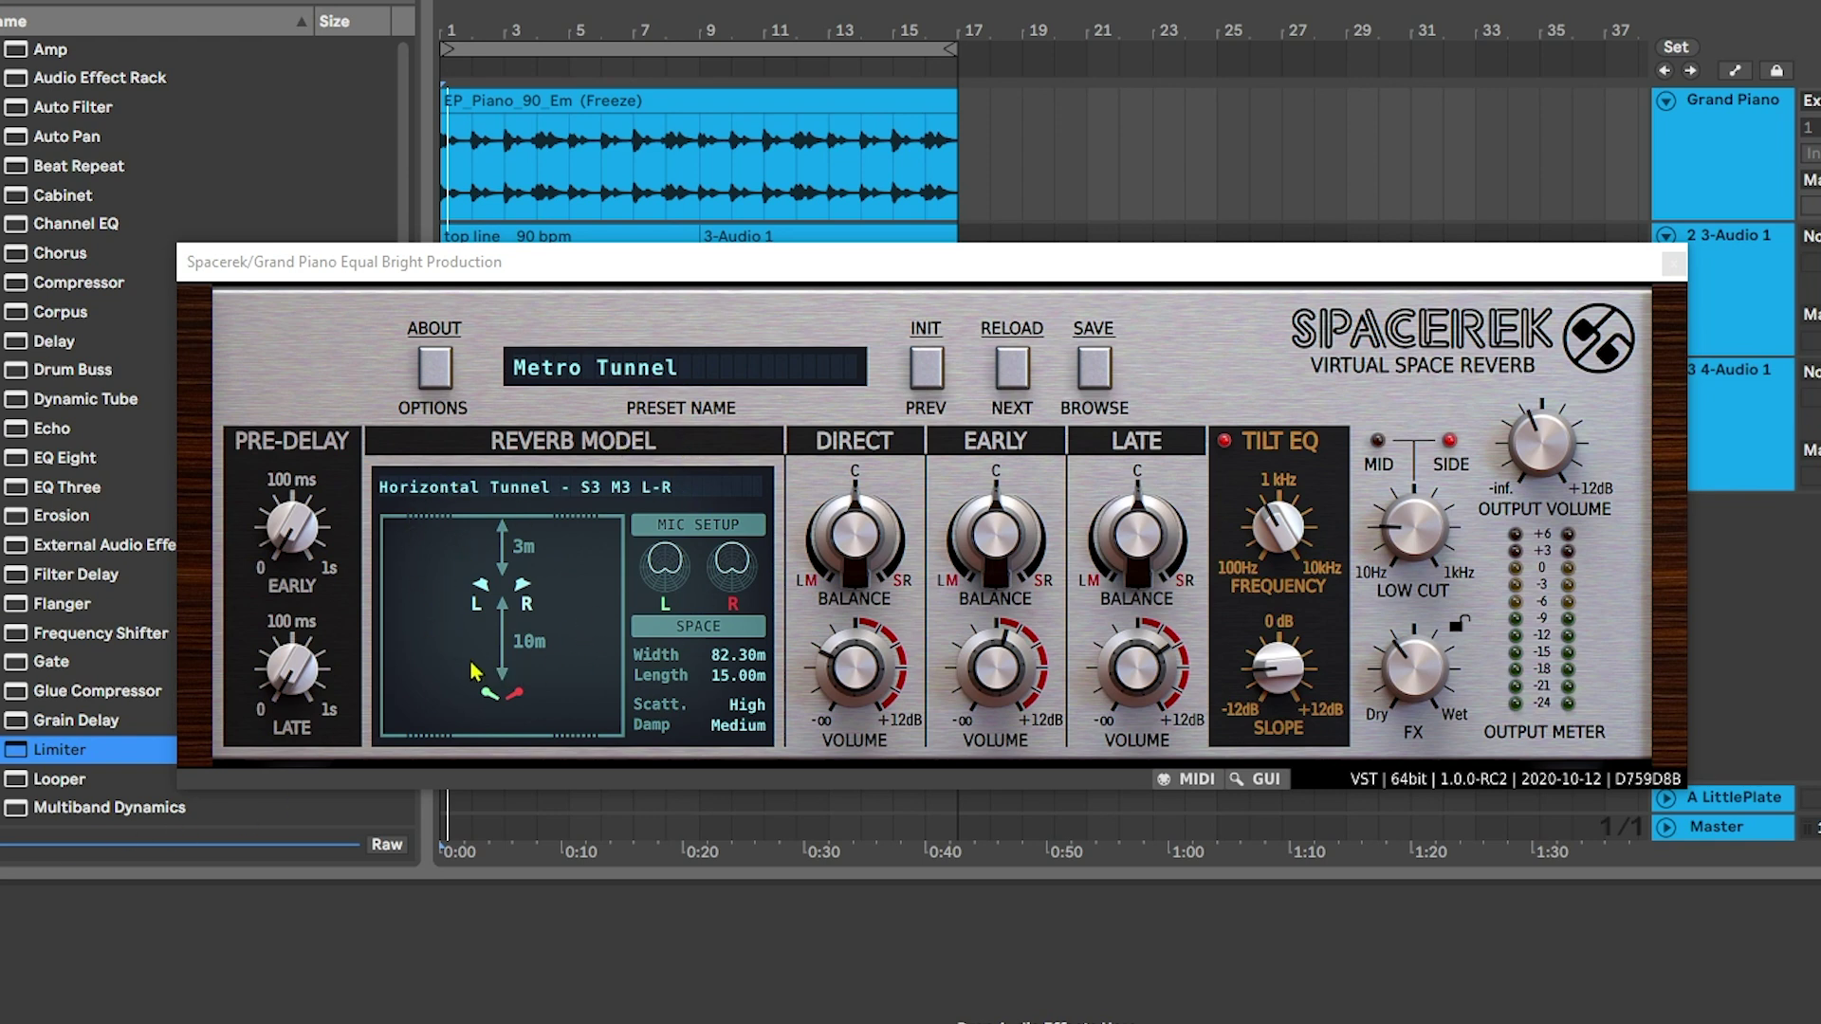
pyautogui.click(665, 597)
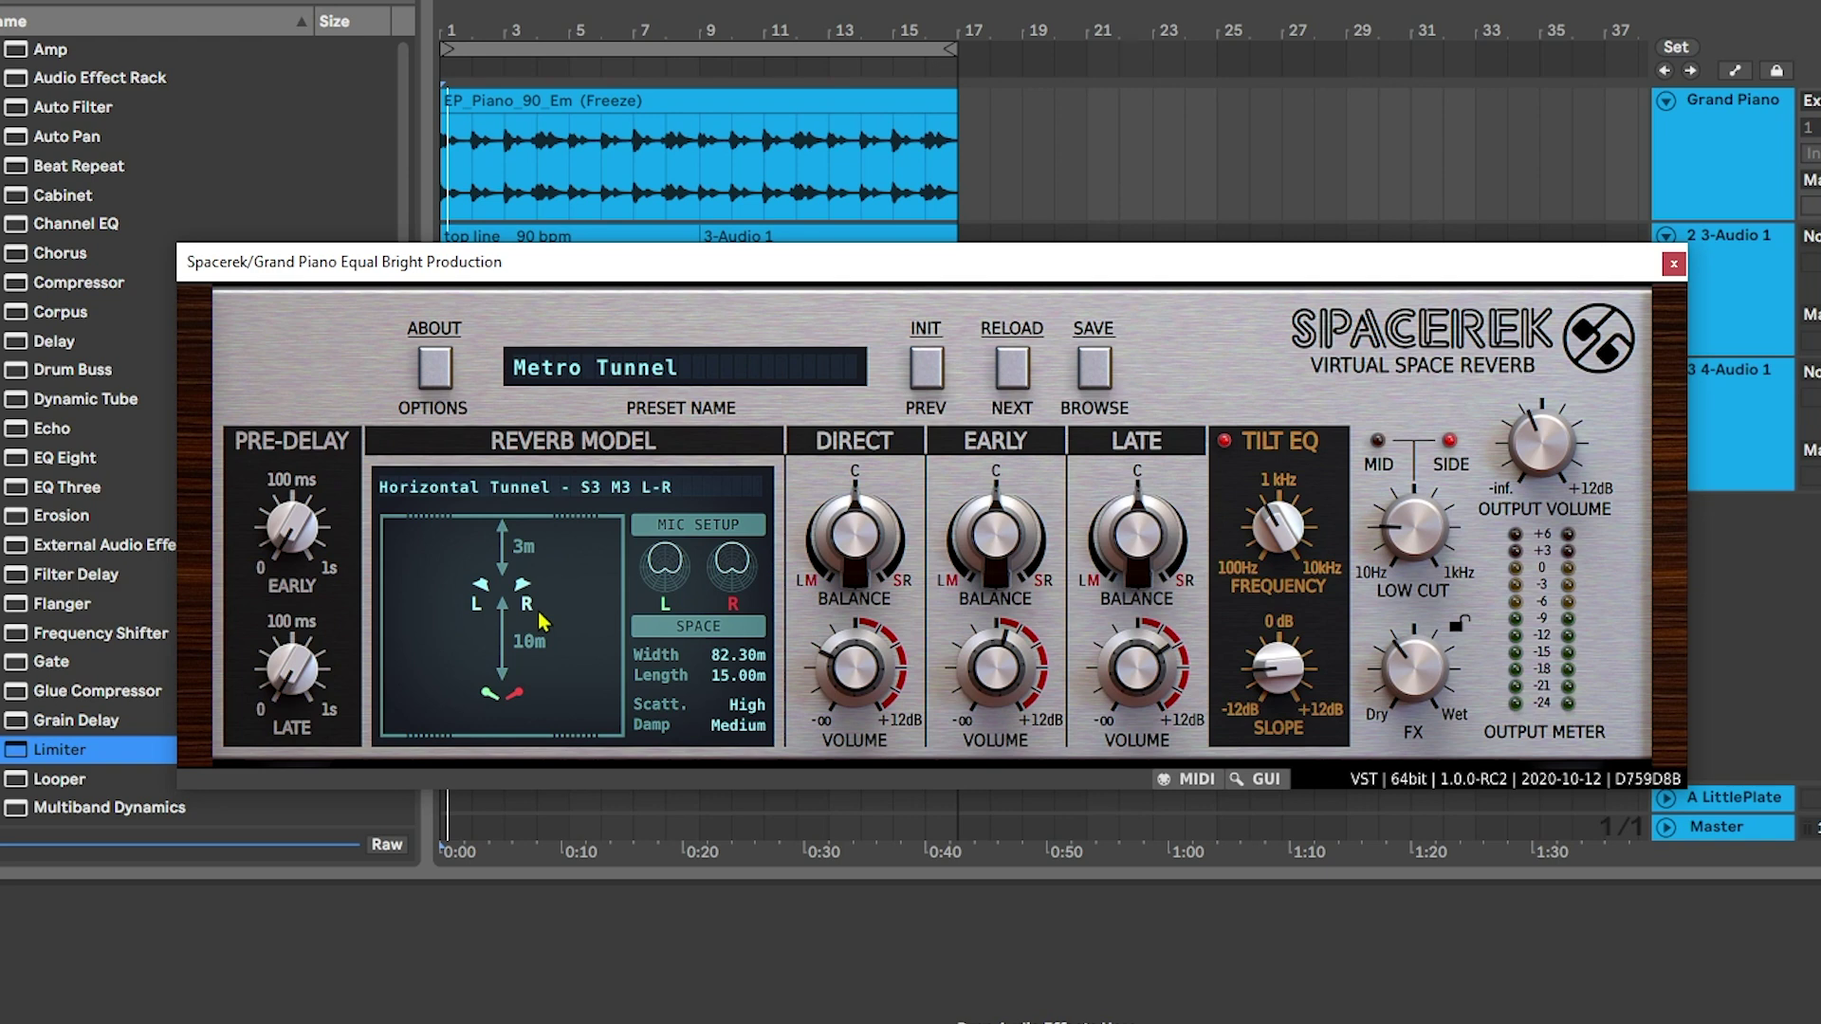
pyautogui.click(602, 494)
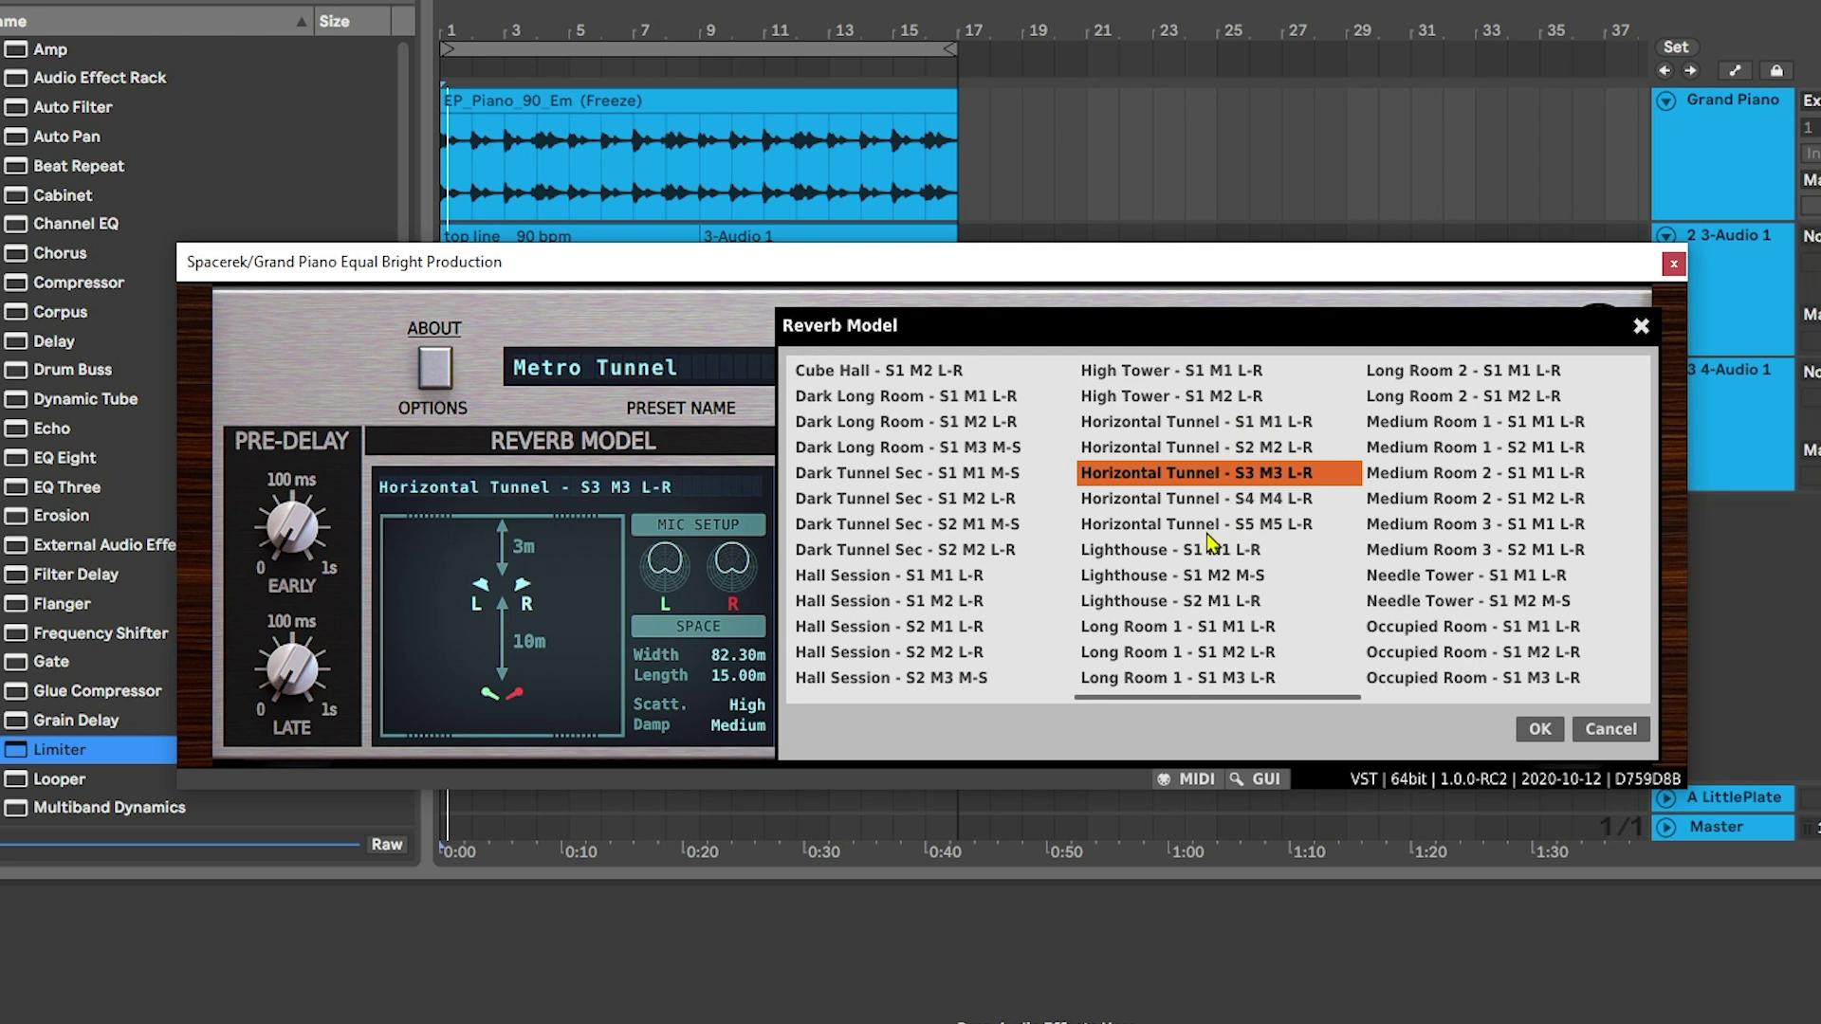
pyautogui.click(1588, 731)
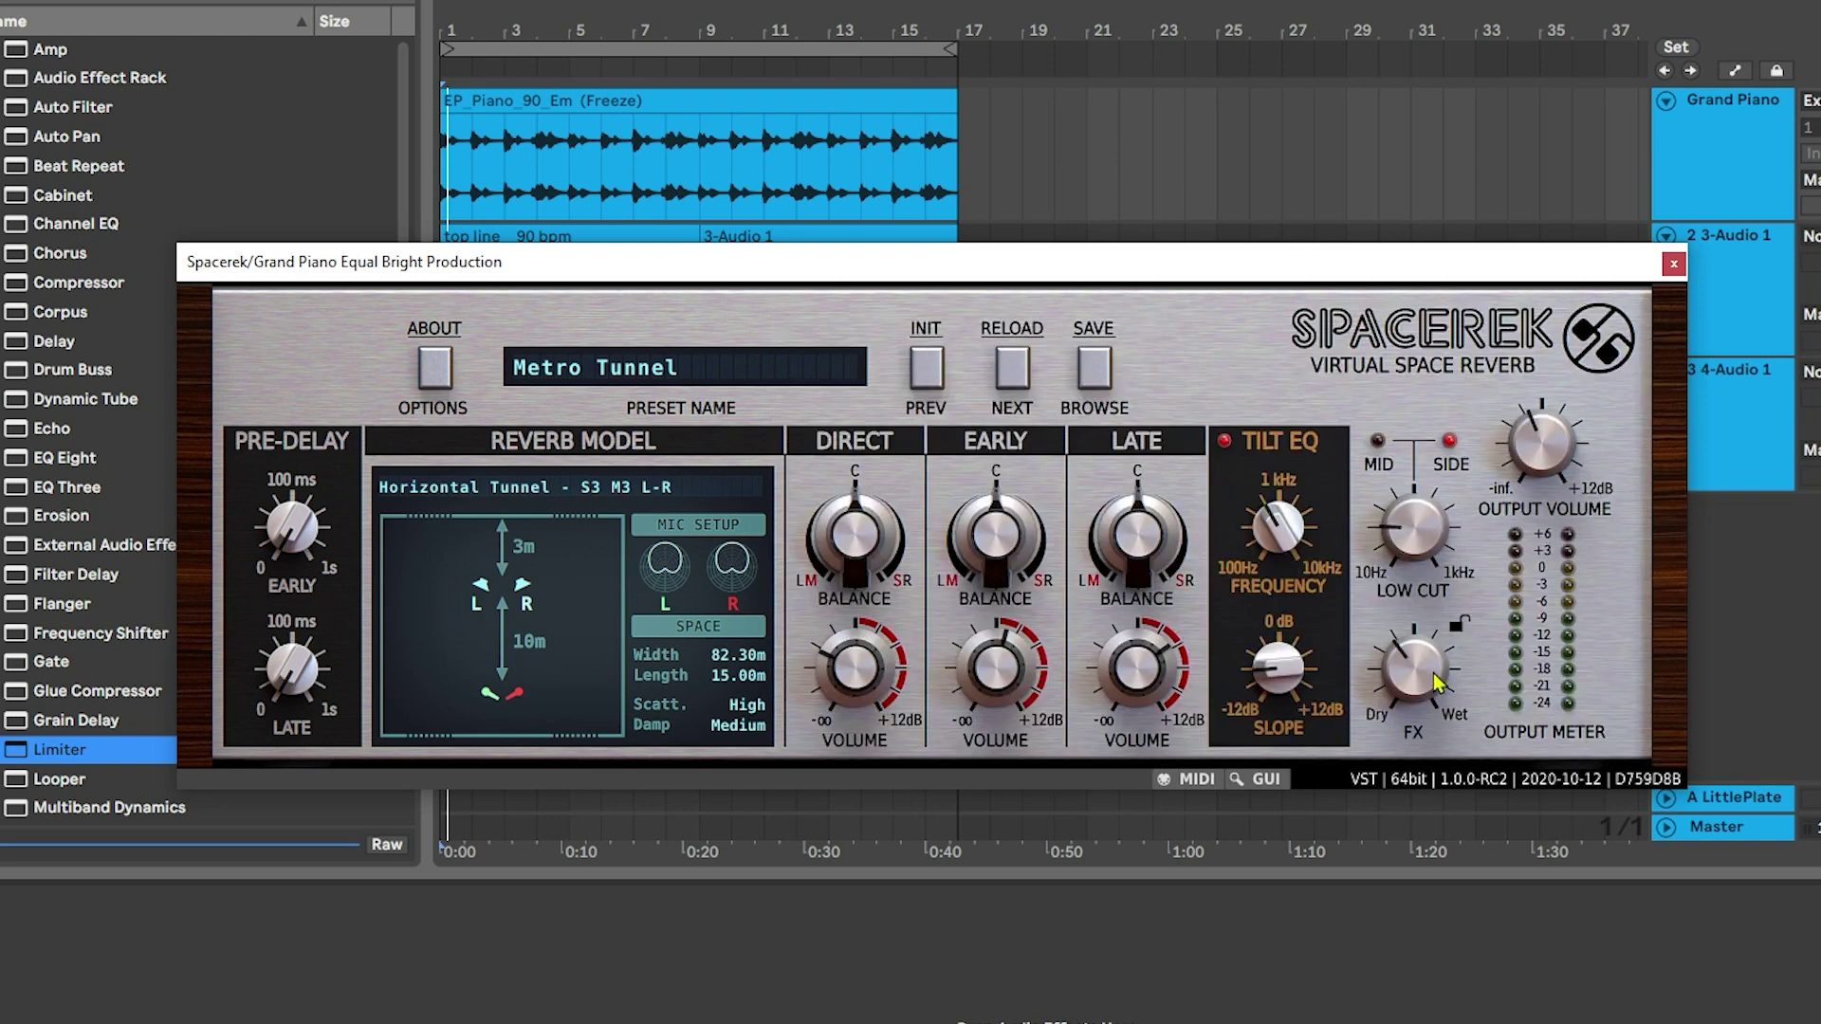
# Raise the FX mix toward wet and audition the Horizontal Tunnel models from S1 M1 L-R through S5 M5 L-R.
pyautogui.moveTo(1406, 691); pyautogui.dragTo(1414, 569)
pyautogui.click(552, 492)
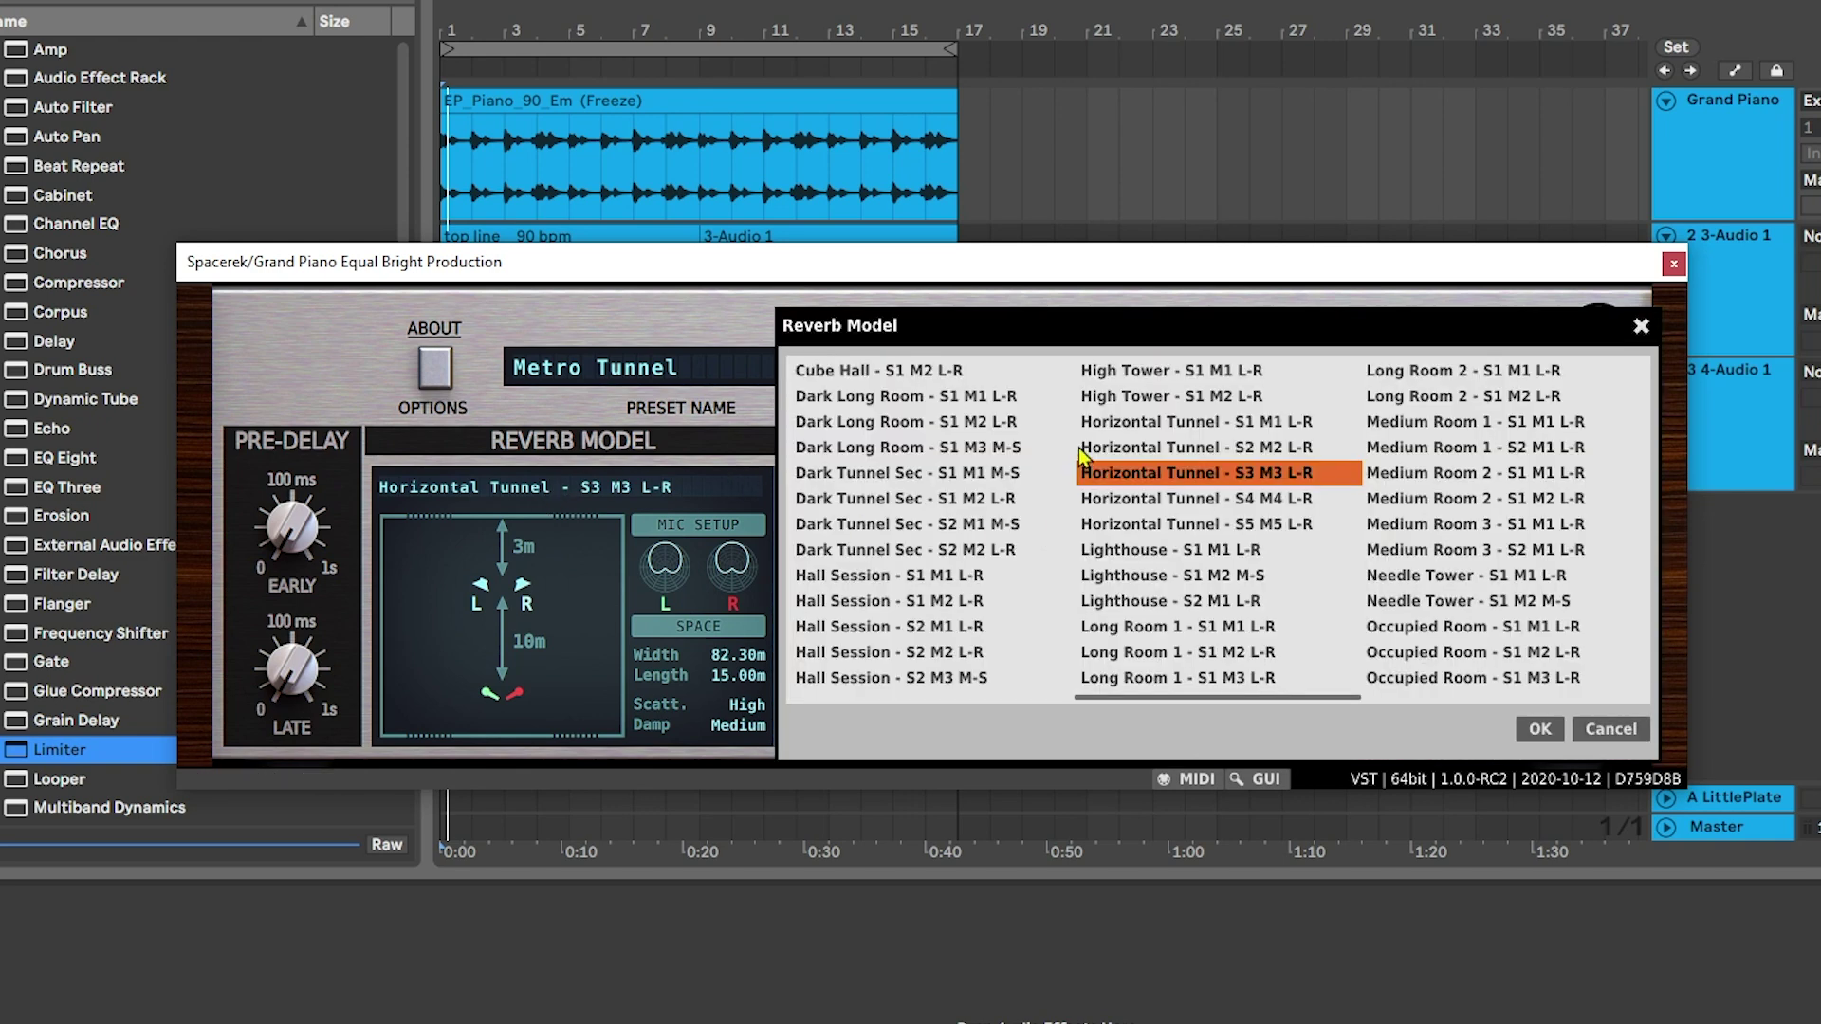
pyautogui.click(1120, 423)
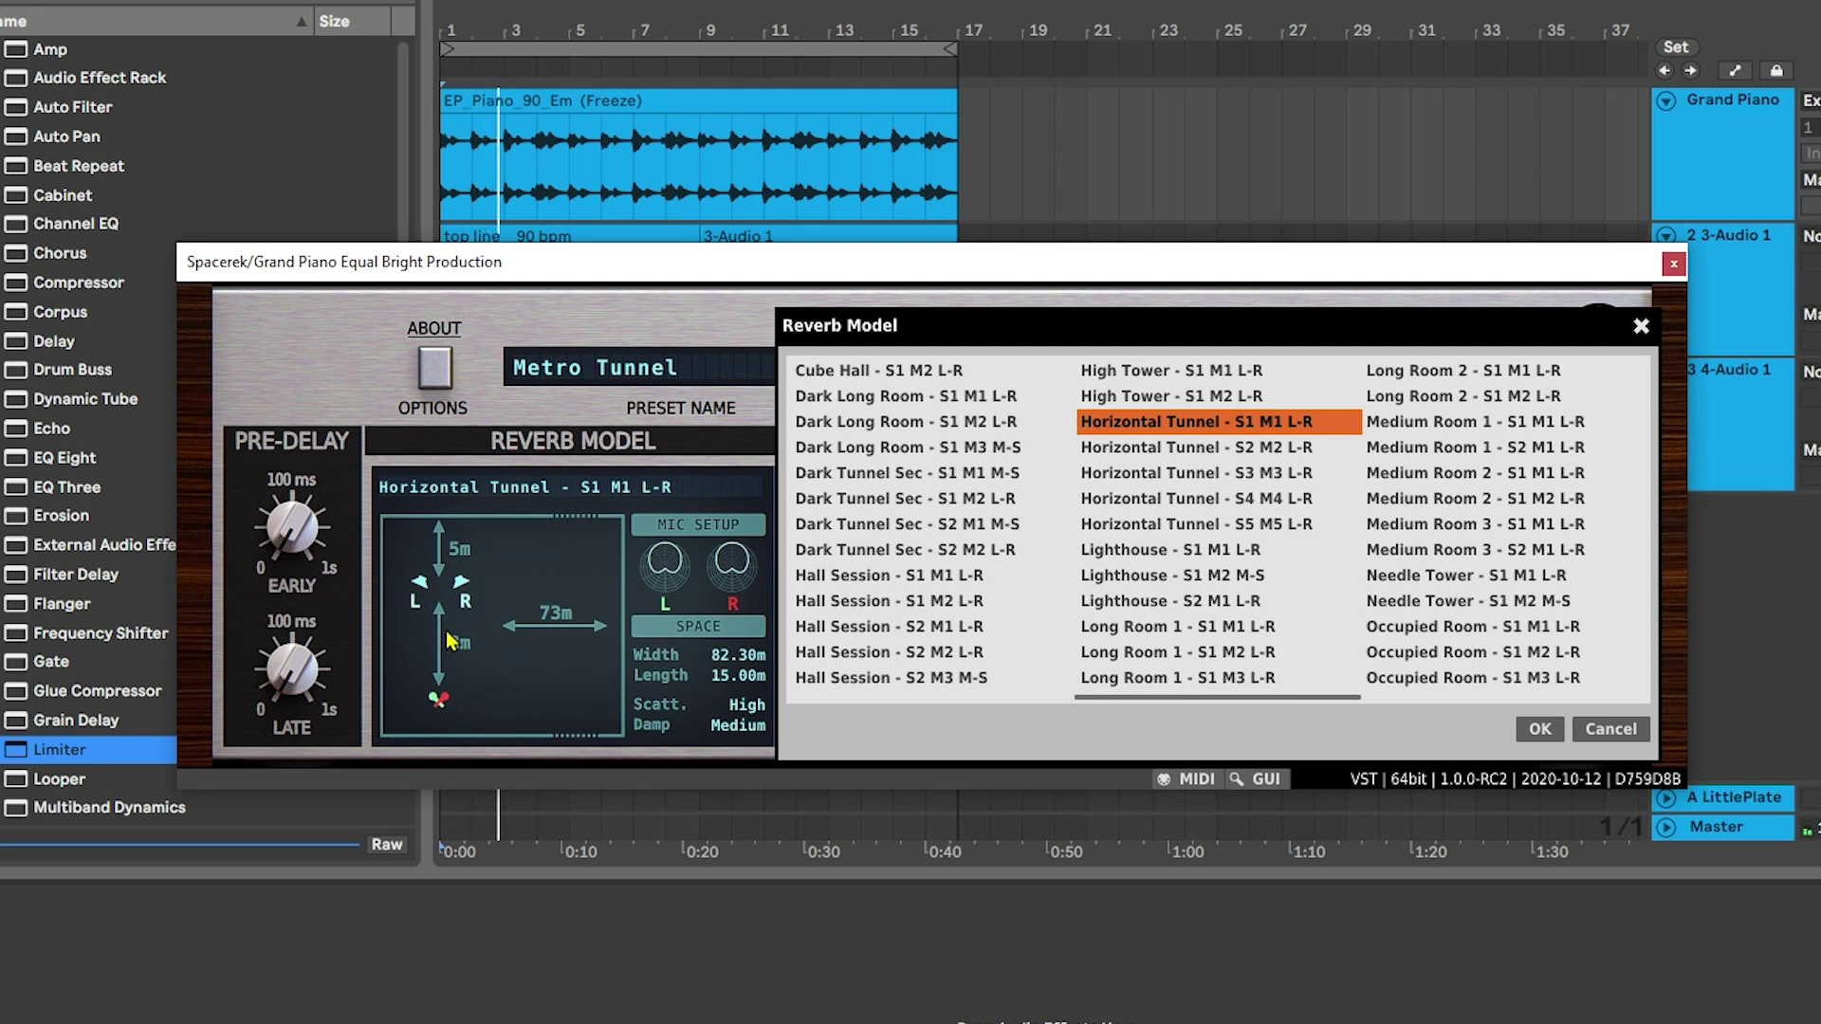
pyautogui.click(1209, 455)
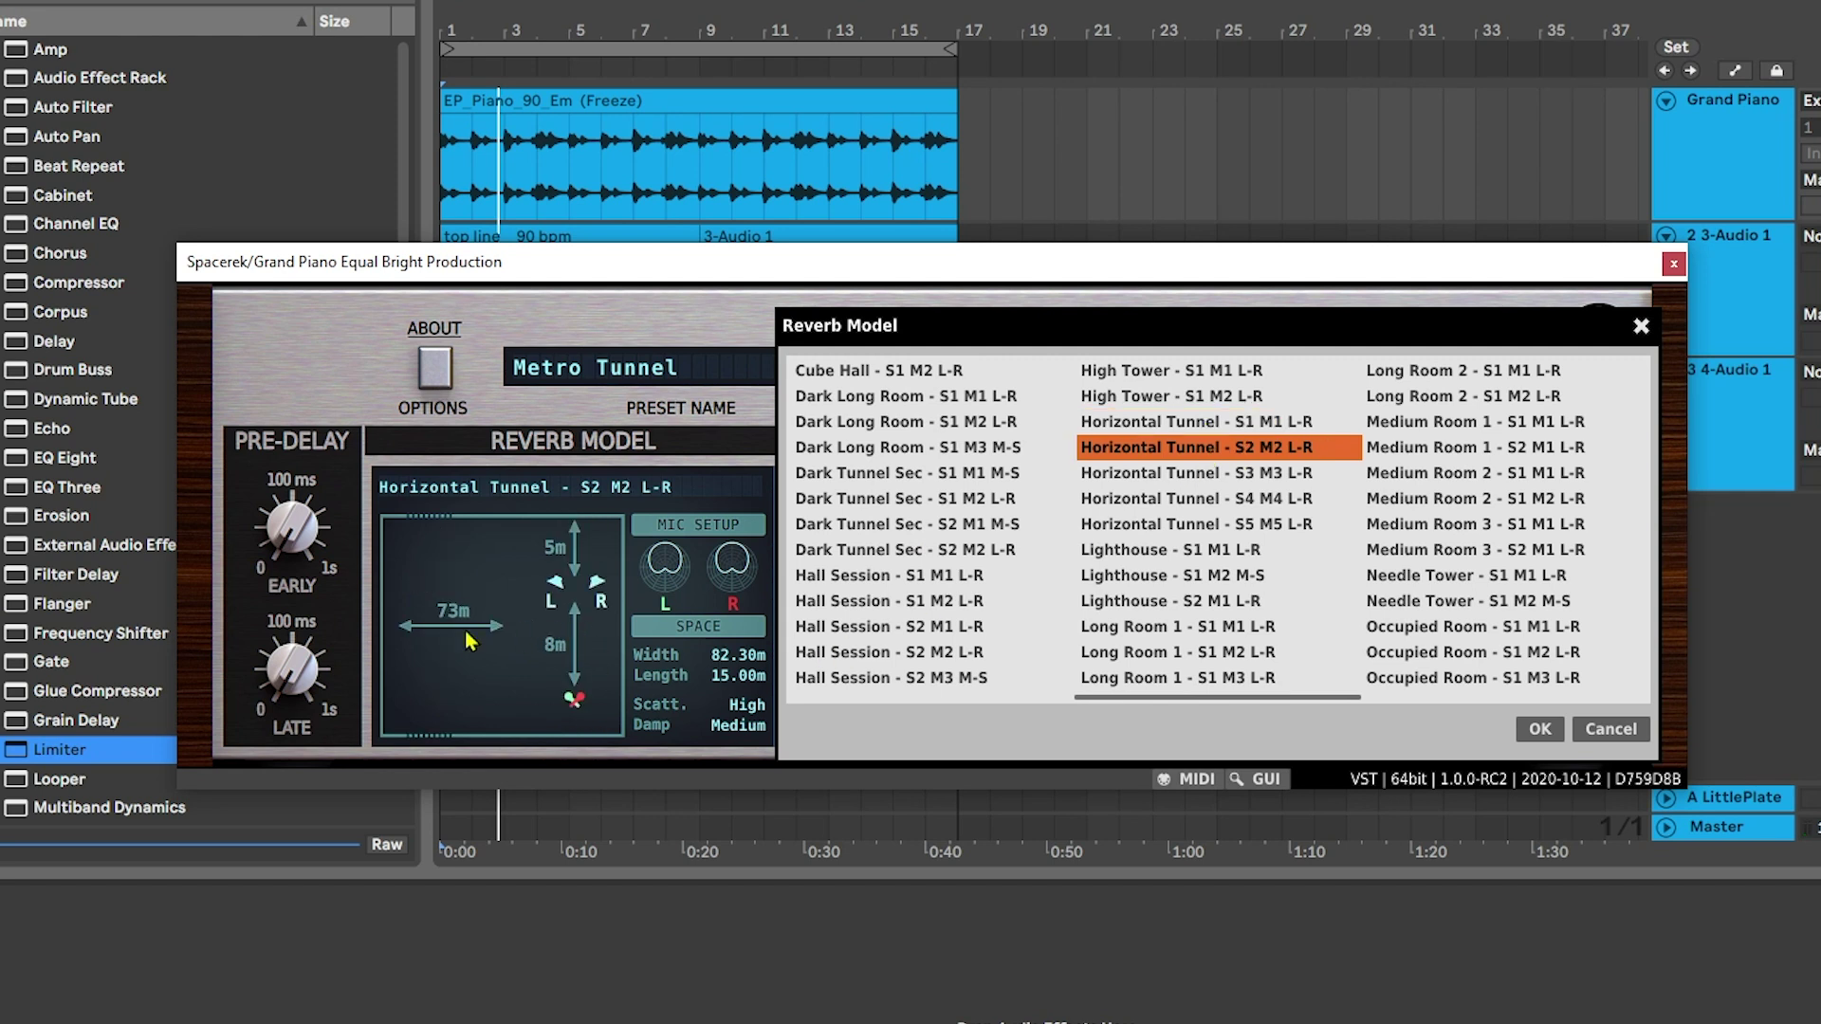
pyautogui.press('space')
pyautogui.click(1163, 480)
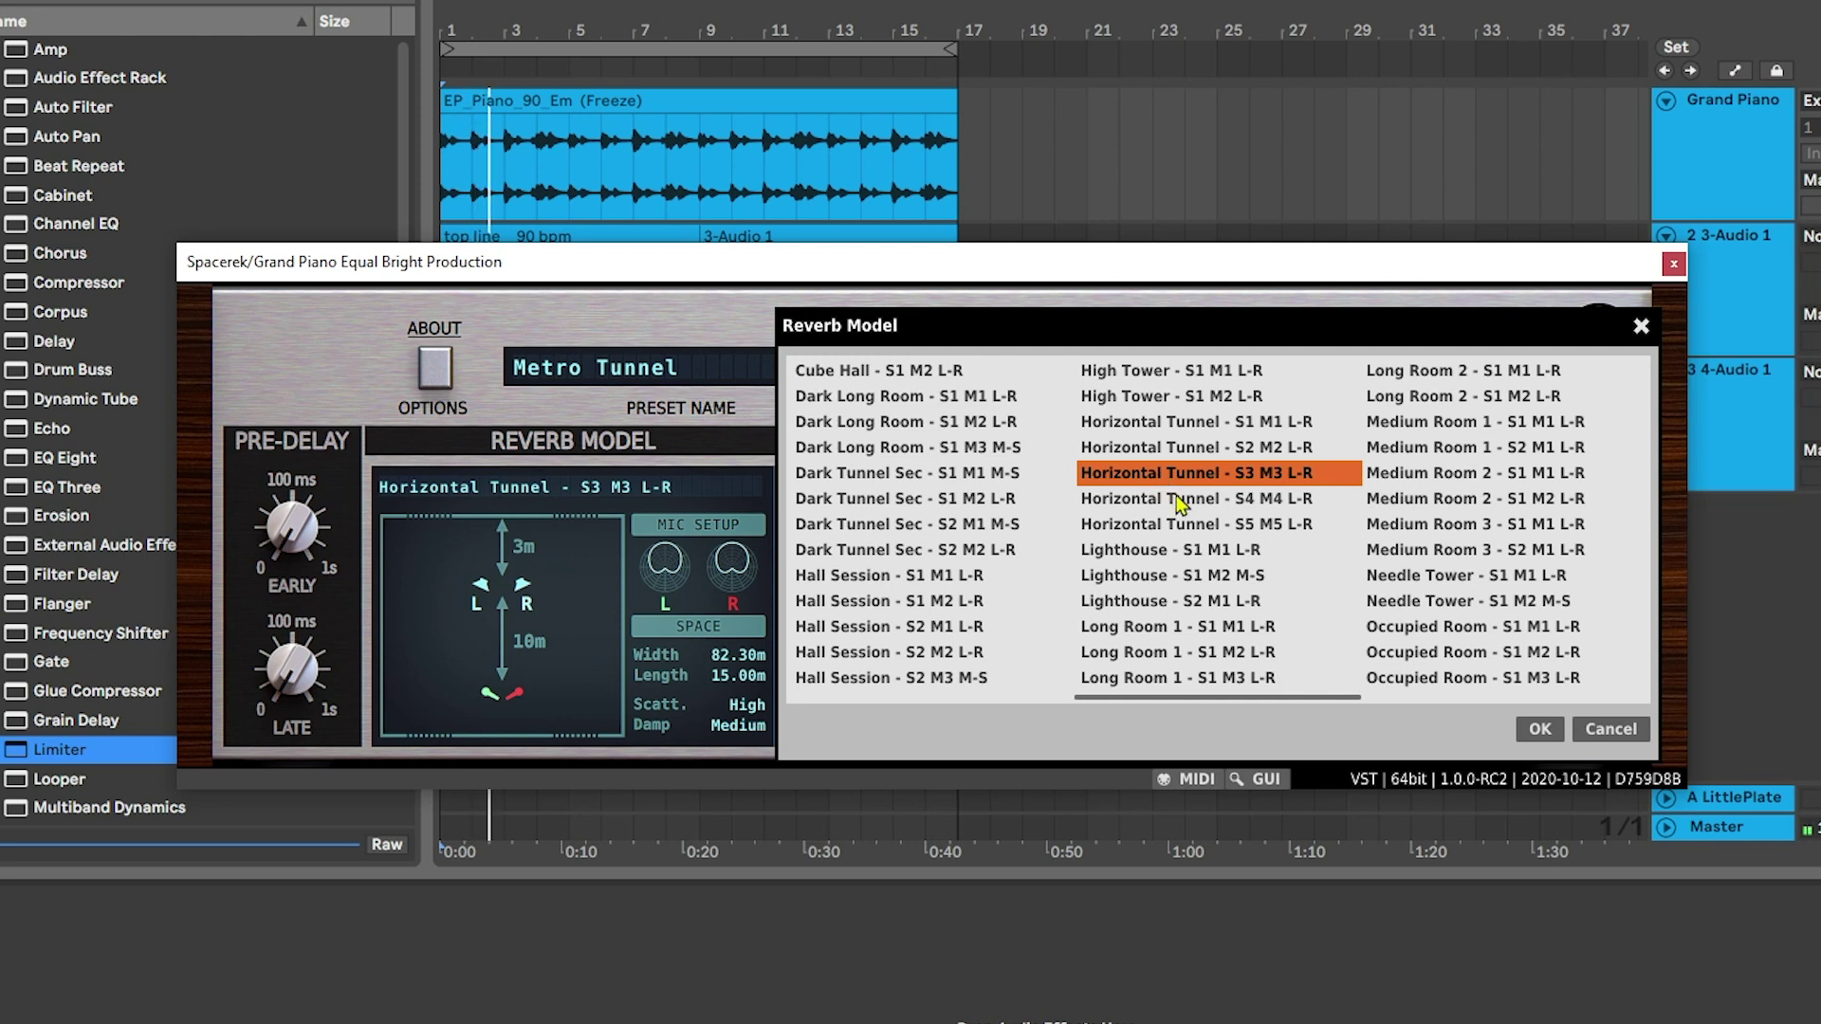
pyautogui.click(1179, 500)
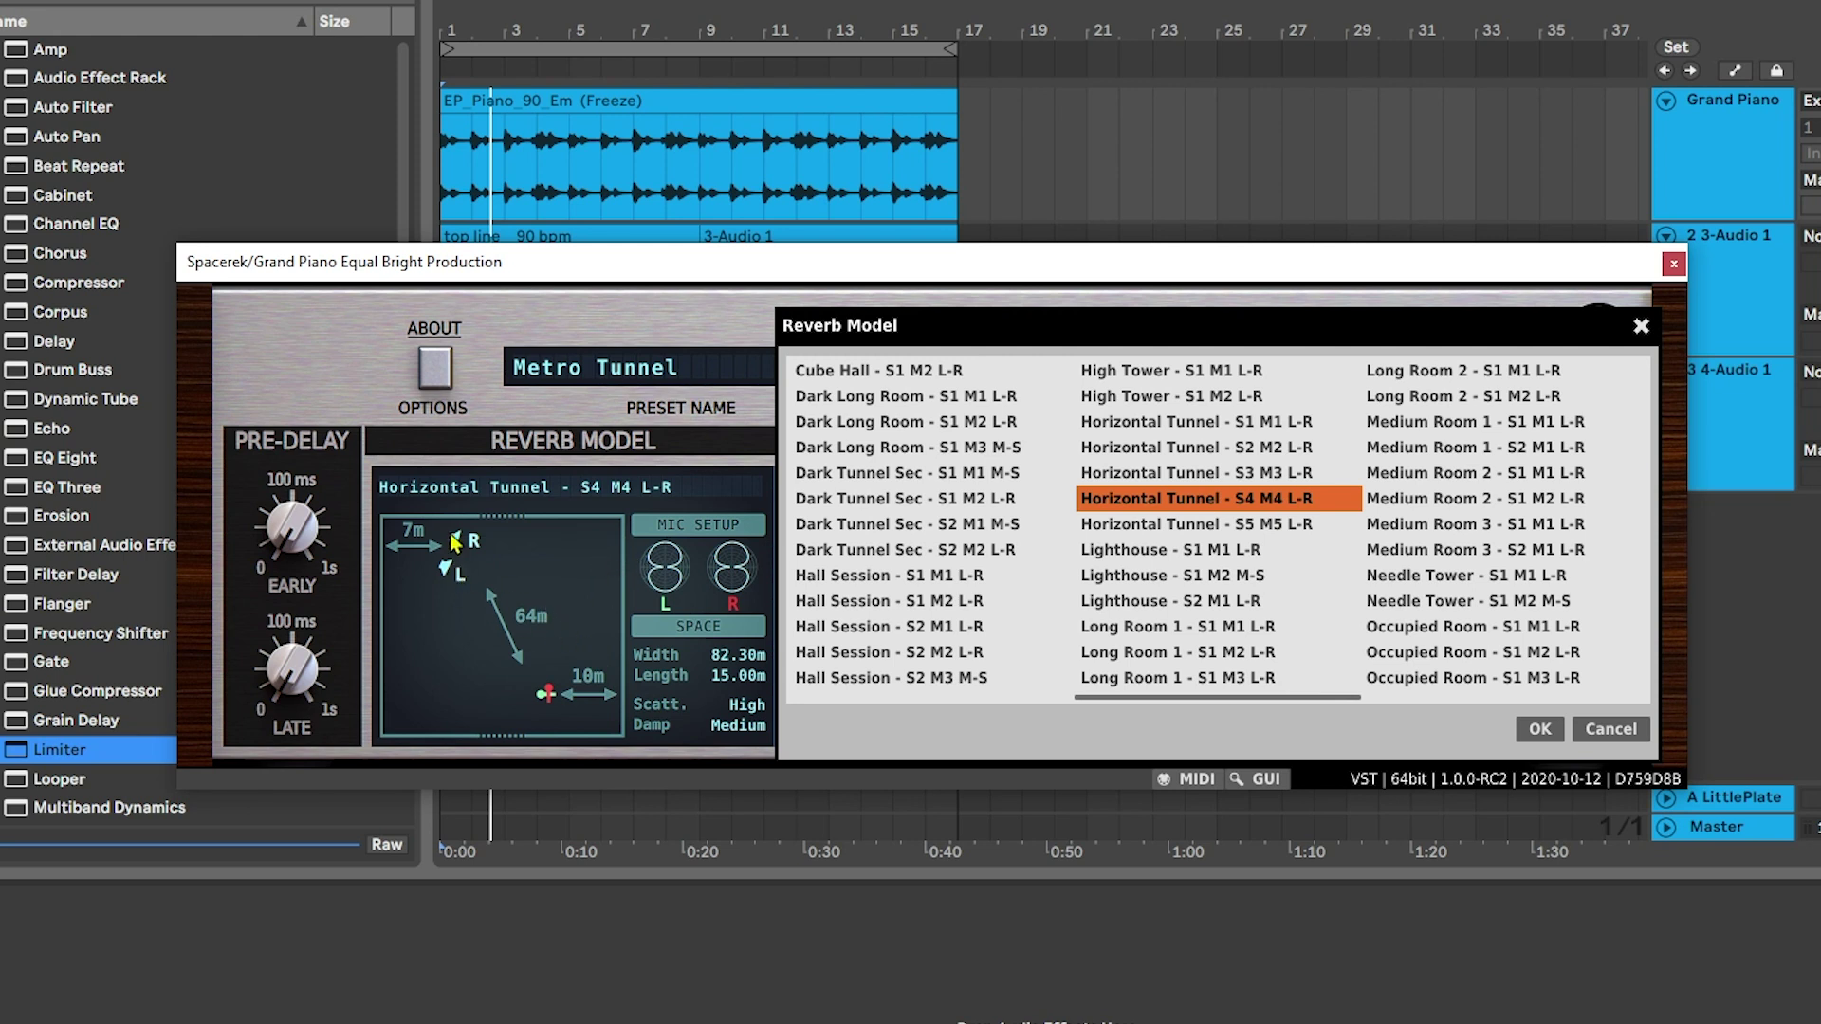
pyautogui.press('space')
pyautogui.click(1177, 527)
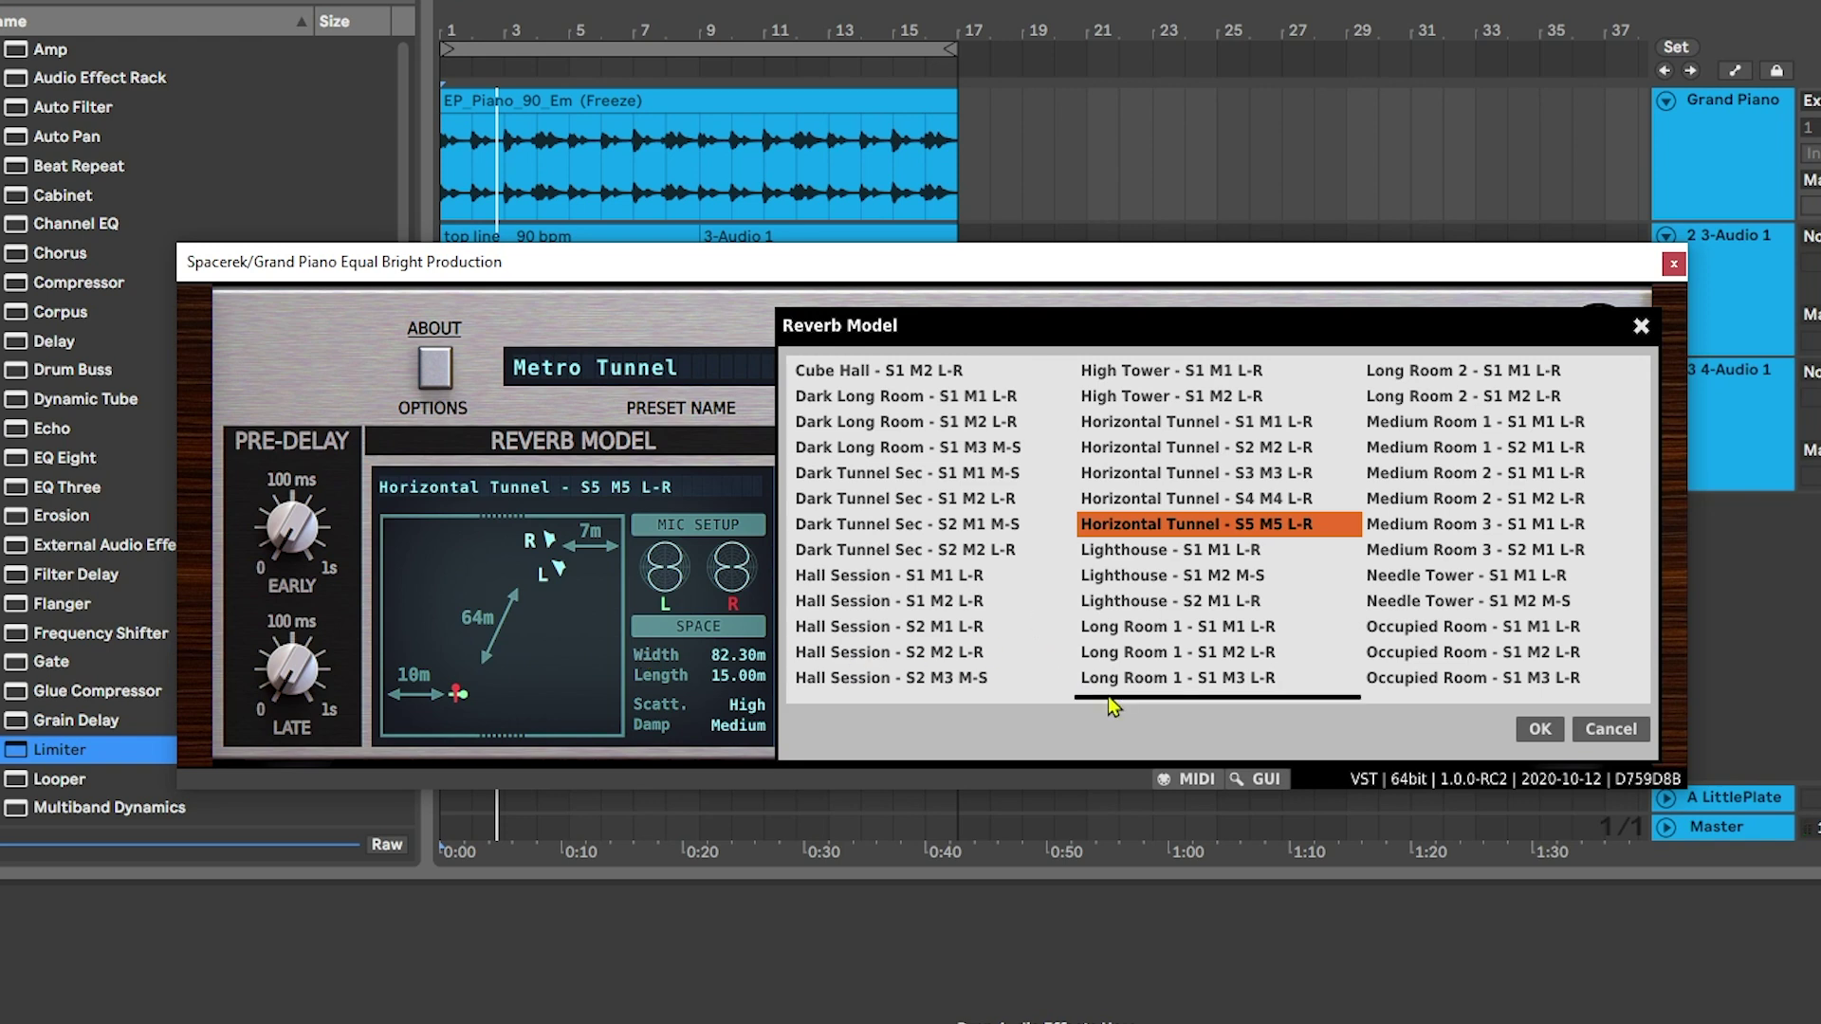
# Compare Sport Venue - S1 M1 M-S with Sport Venue - S2 M2 L-R during playback, and apply Sport Venue - S1 M1 M-S.
pyautogui.moveTo(1108, 698); pyautogui.dragTo(1419, 704)
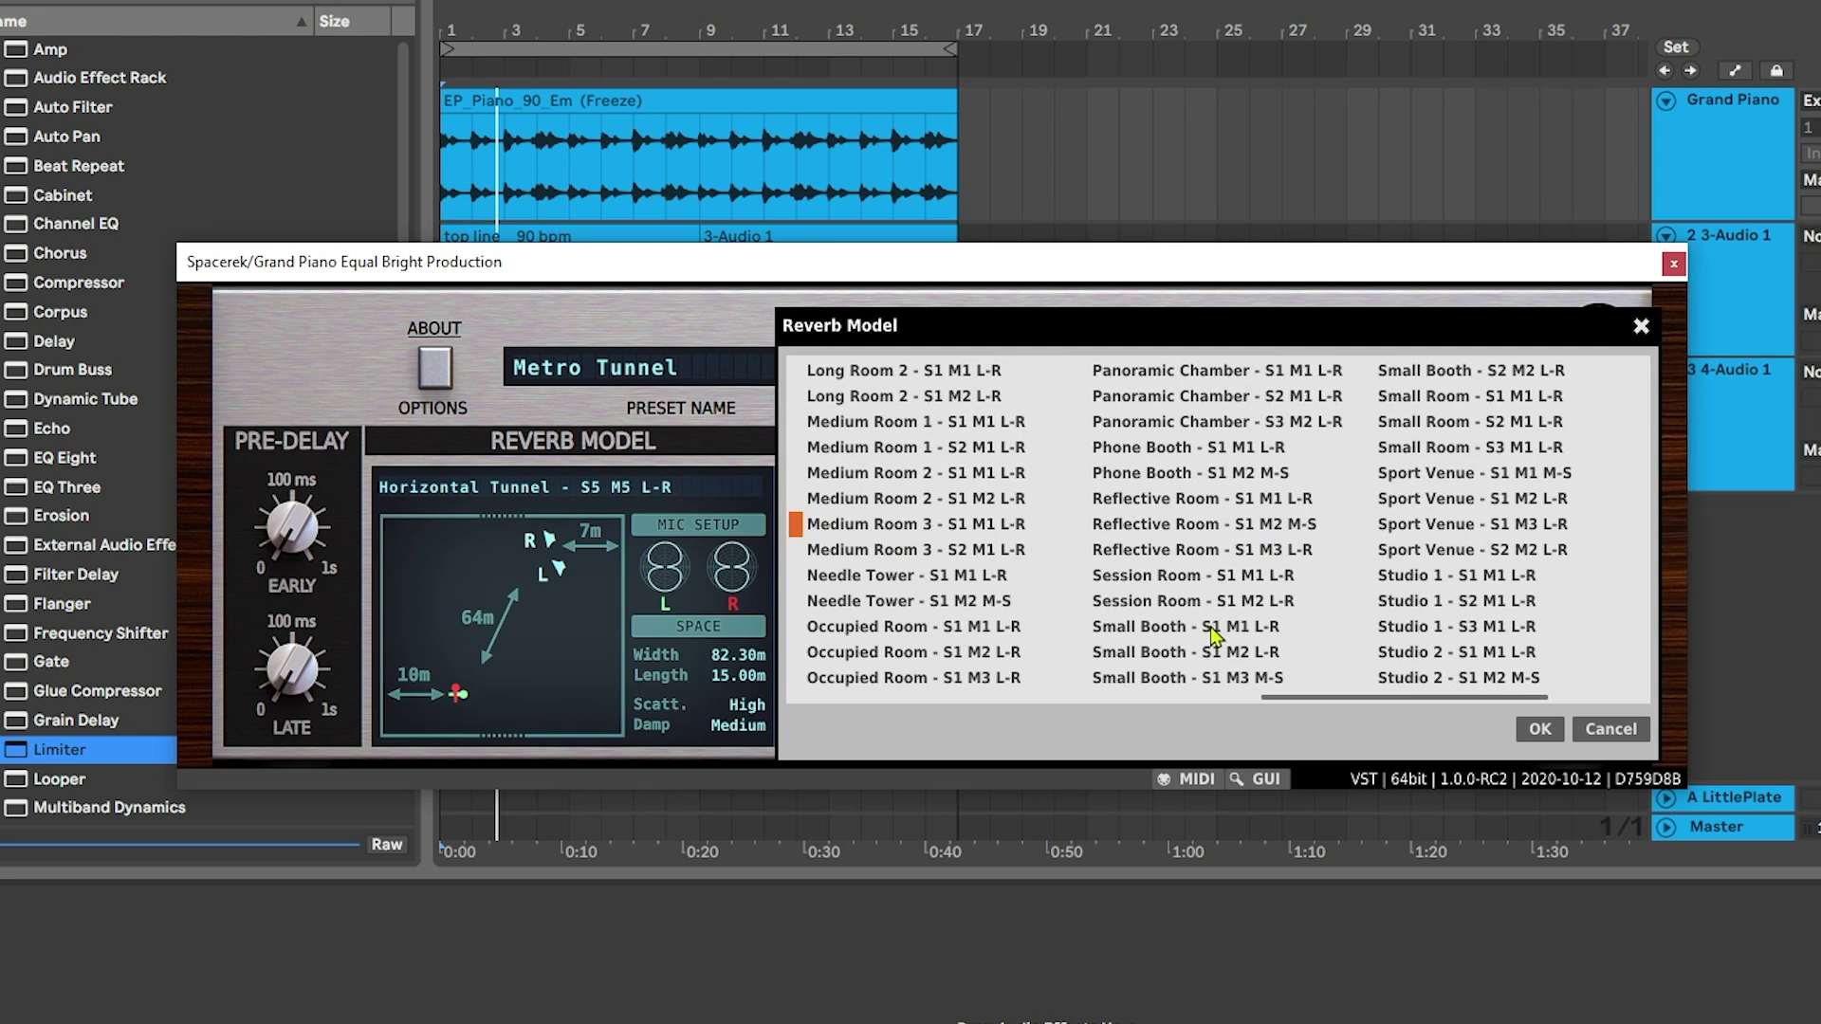
pyautogui.click(1432, 483)
pyautogui.press('space')
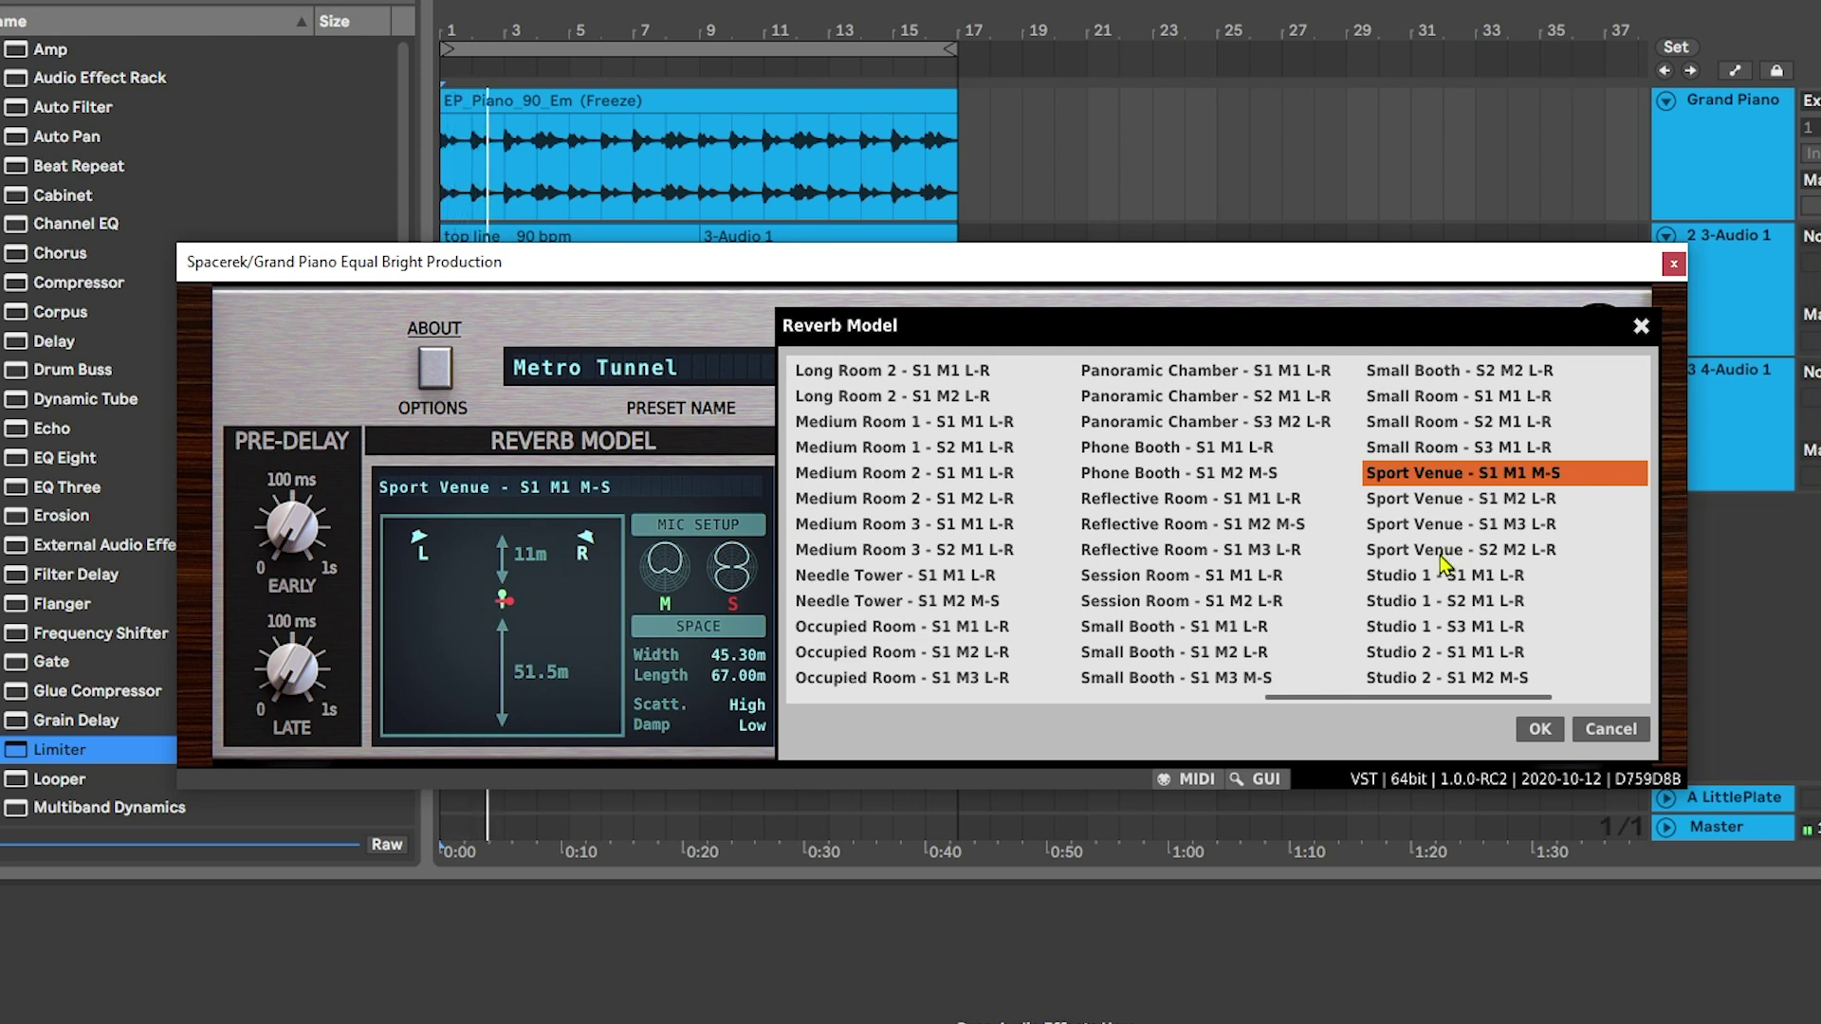
pyautogui.click(1442, 550)
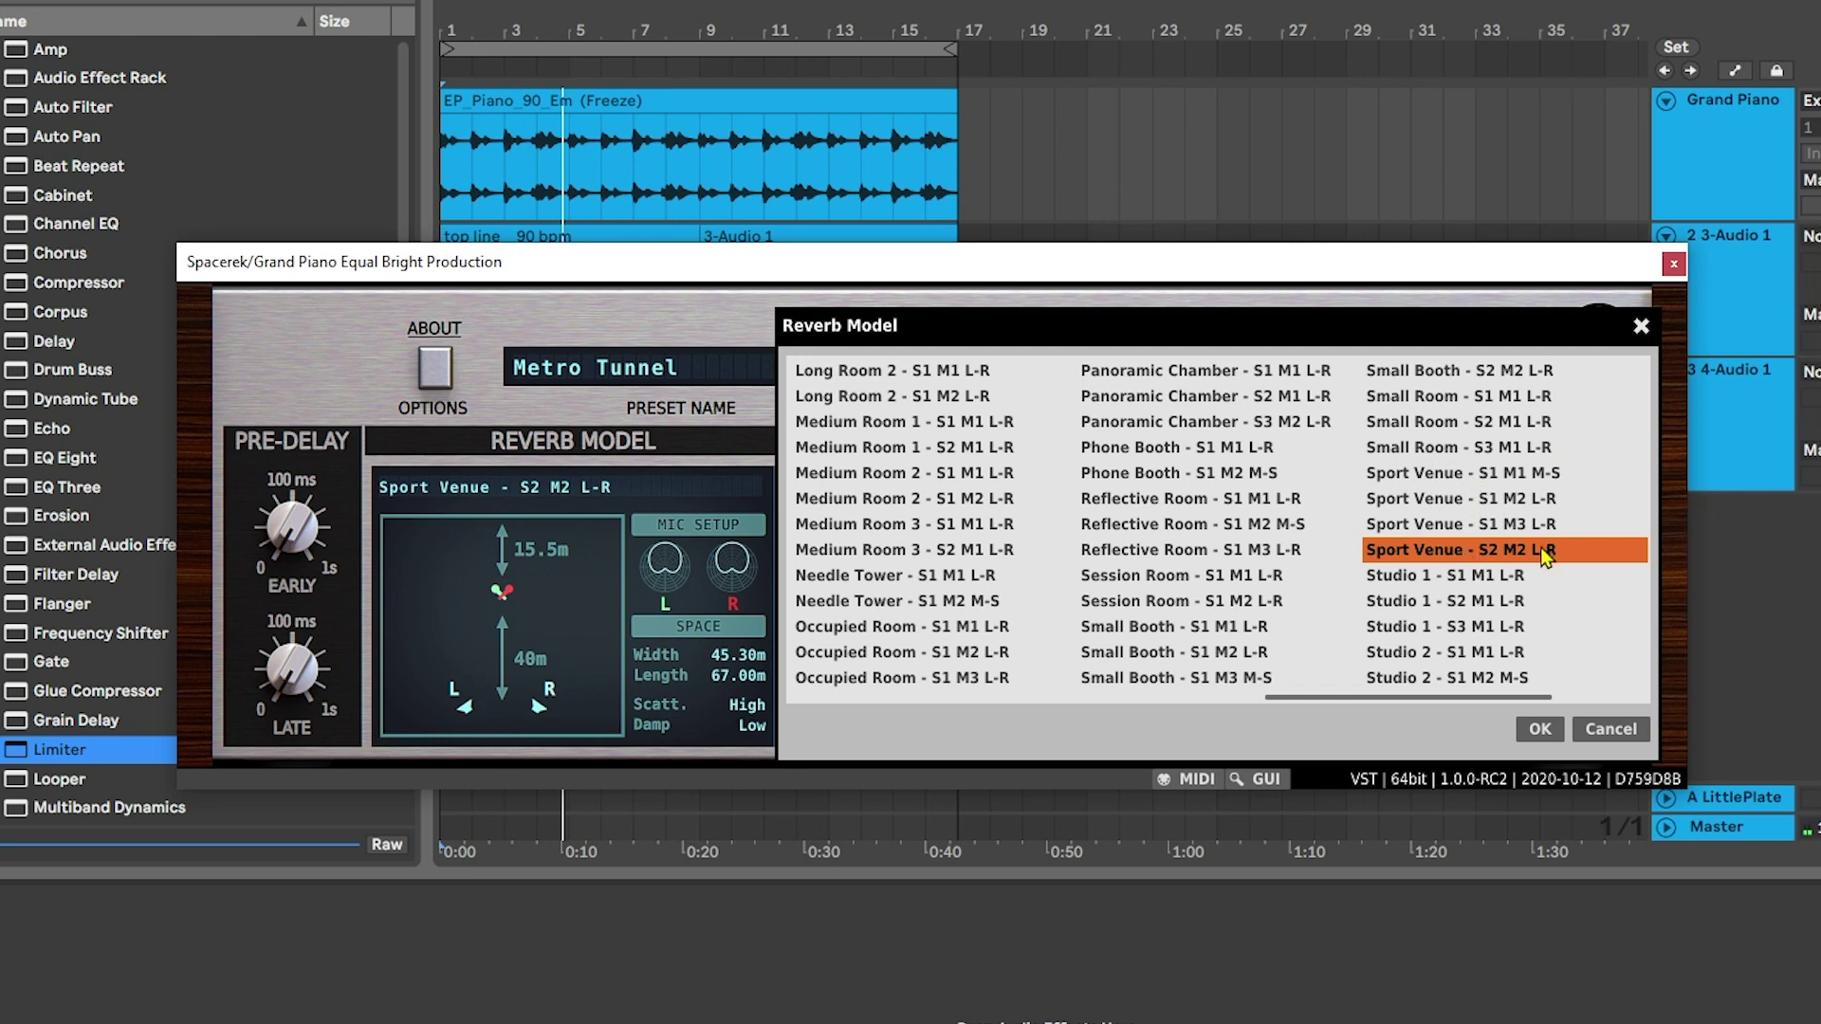
pyautogui.click(1556, 474)
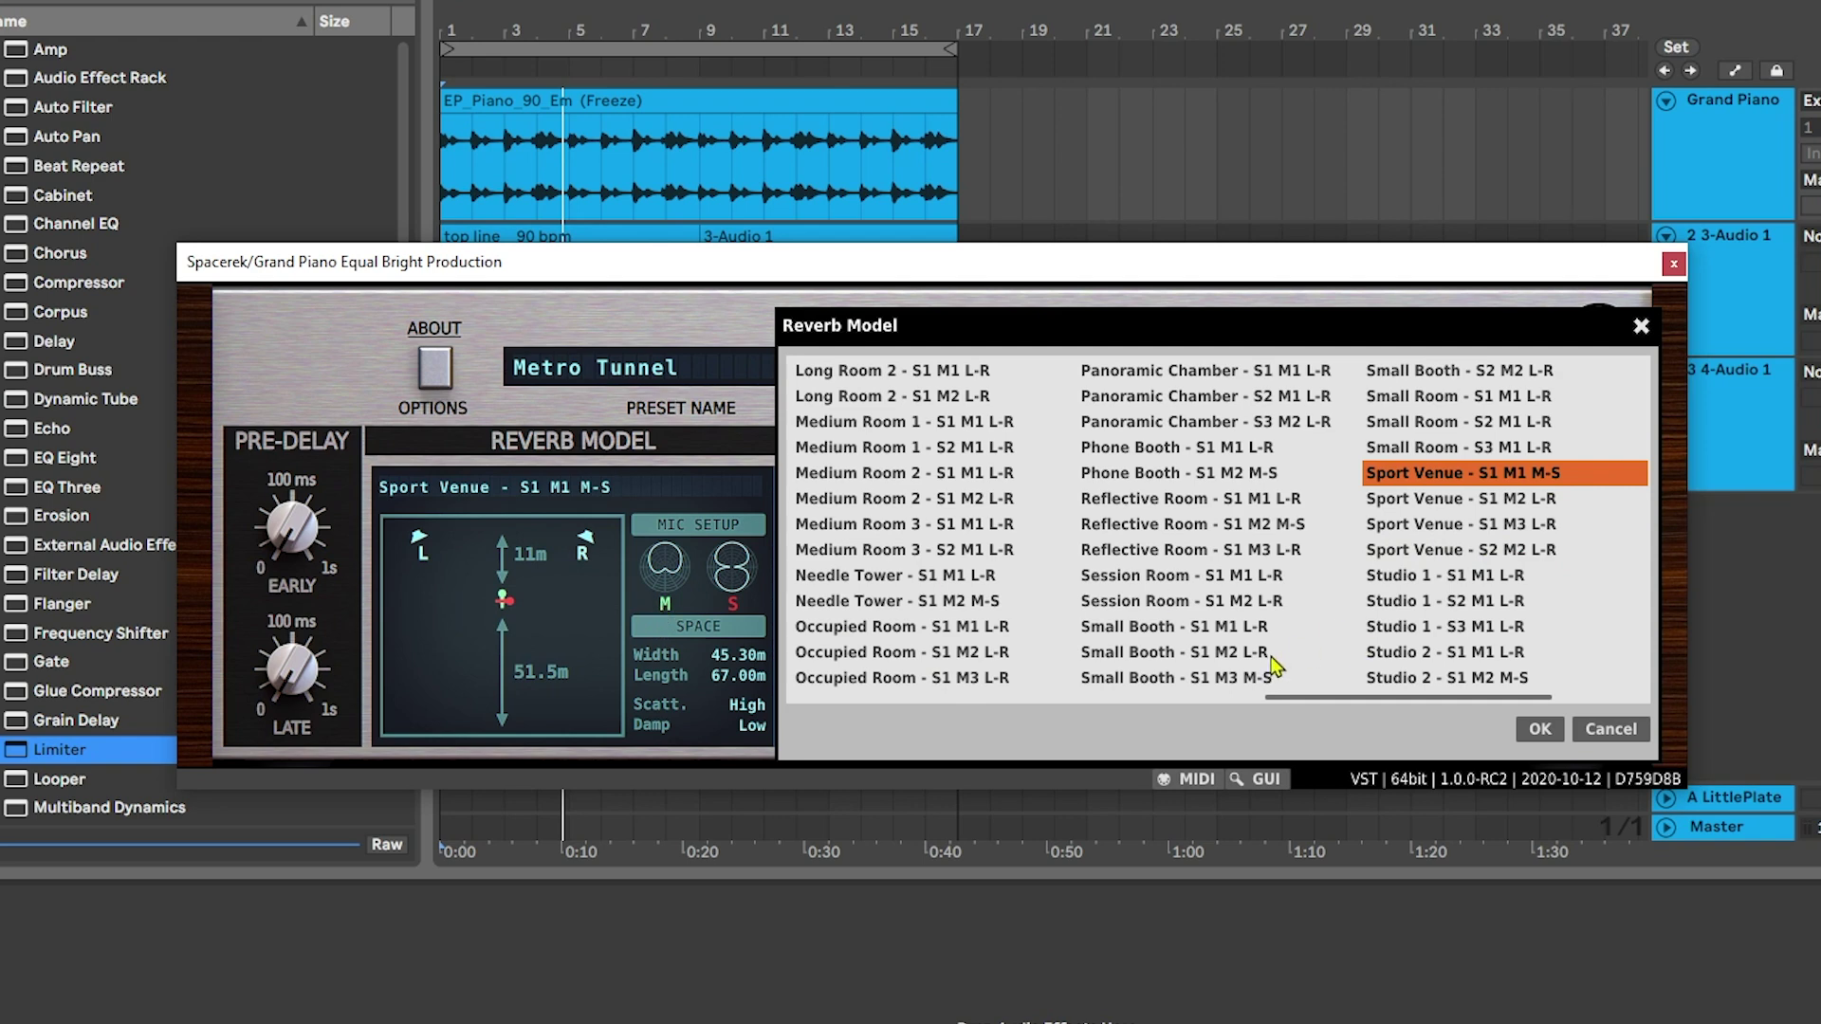
pyautogui.click(1539, 730)
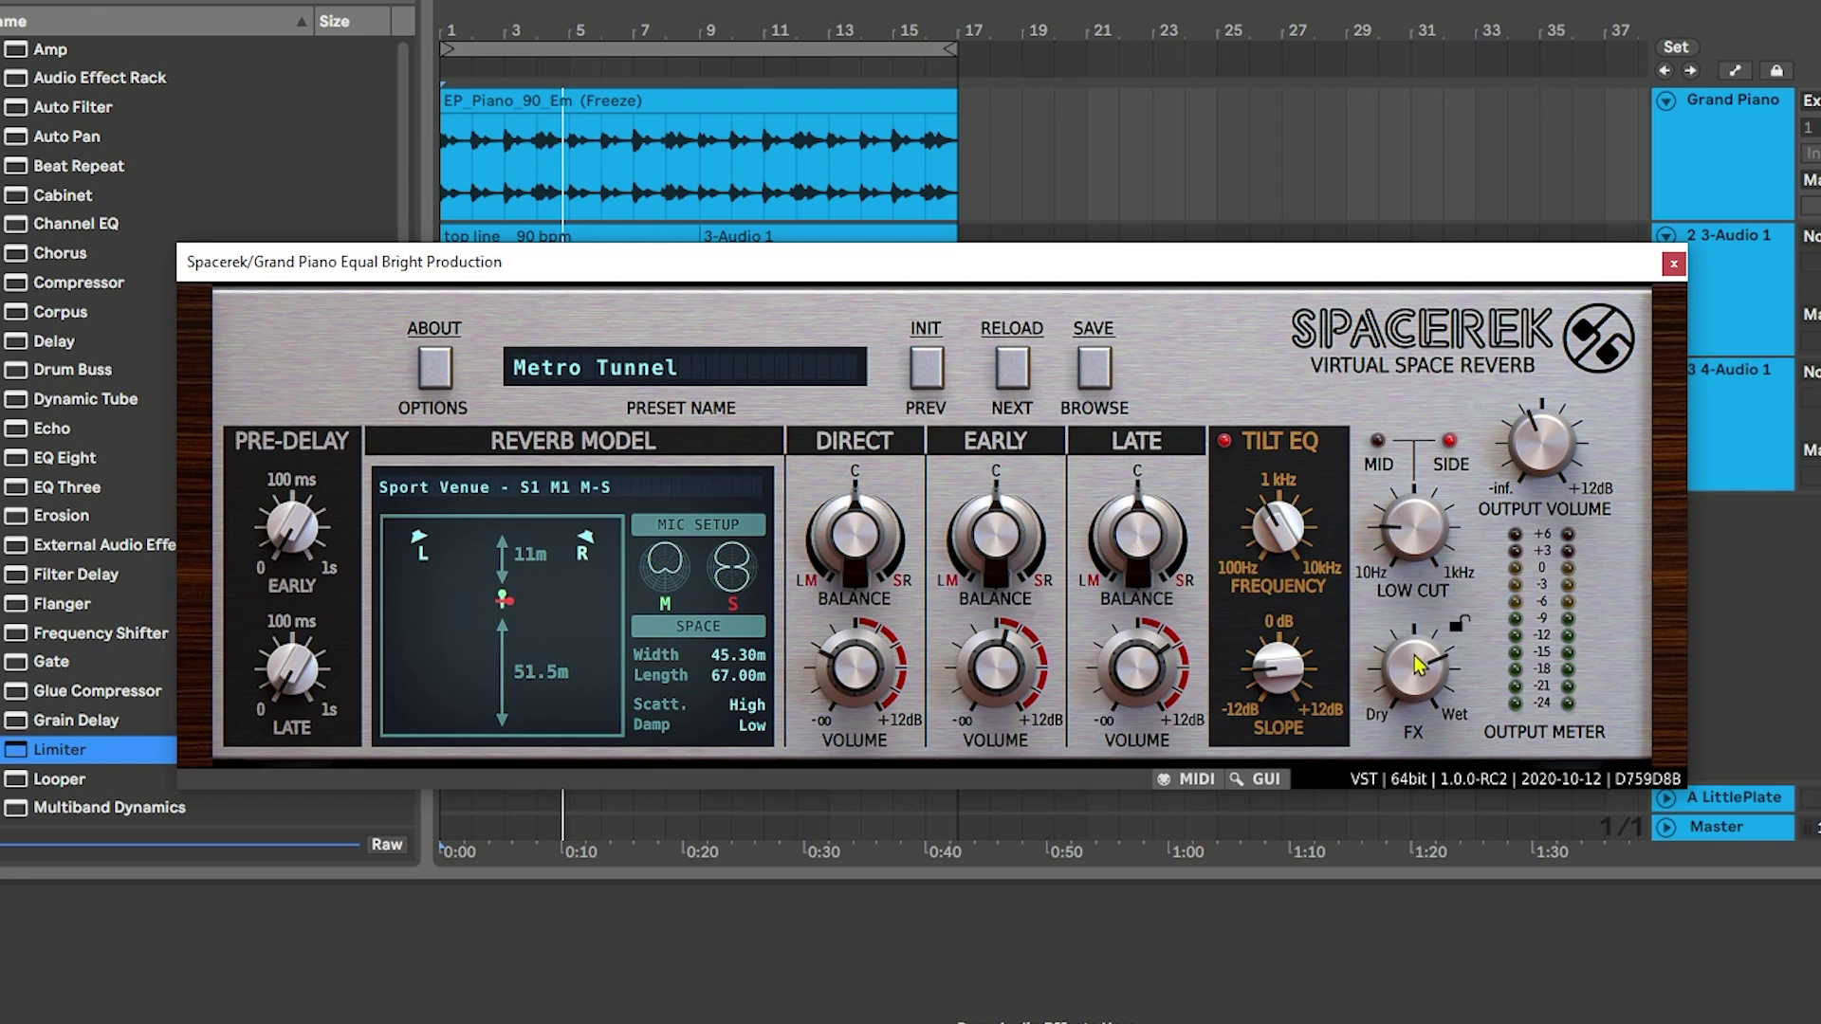
# Set the FX mix to 52/48% dry/wet and try adjusting the Direct volume.
pyautogui.moveTo(1435, 667)
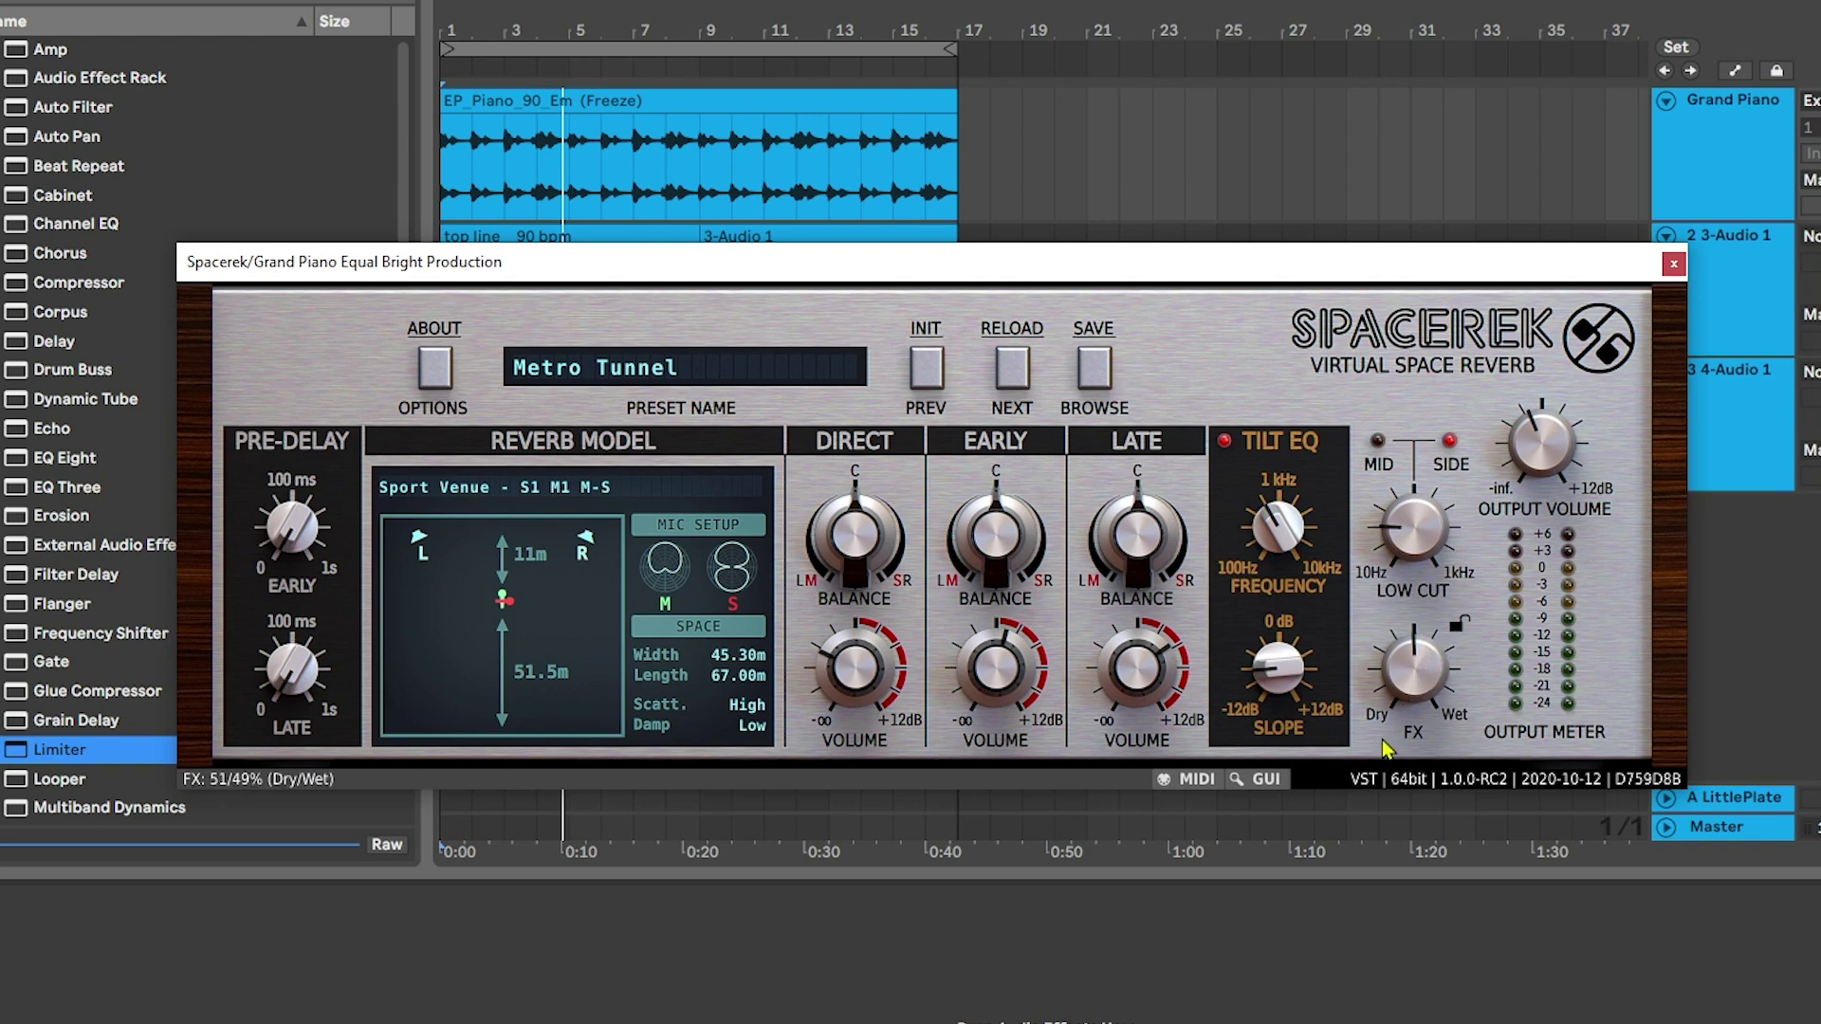
pyautogui.moveTo(1434, 667); pyautogui.dragTo(1411, 680)
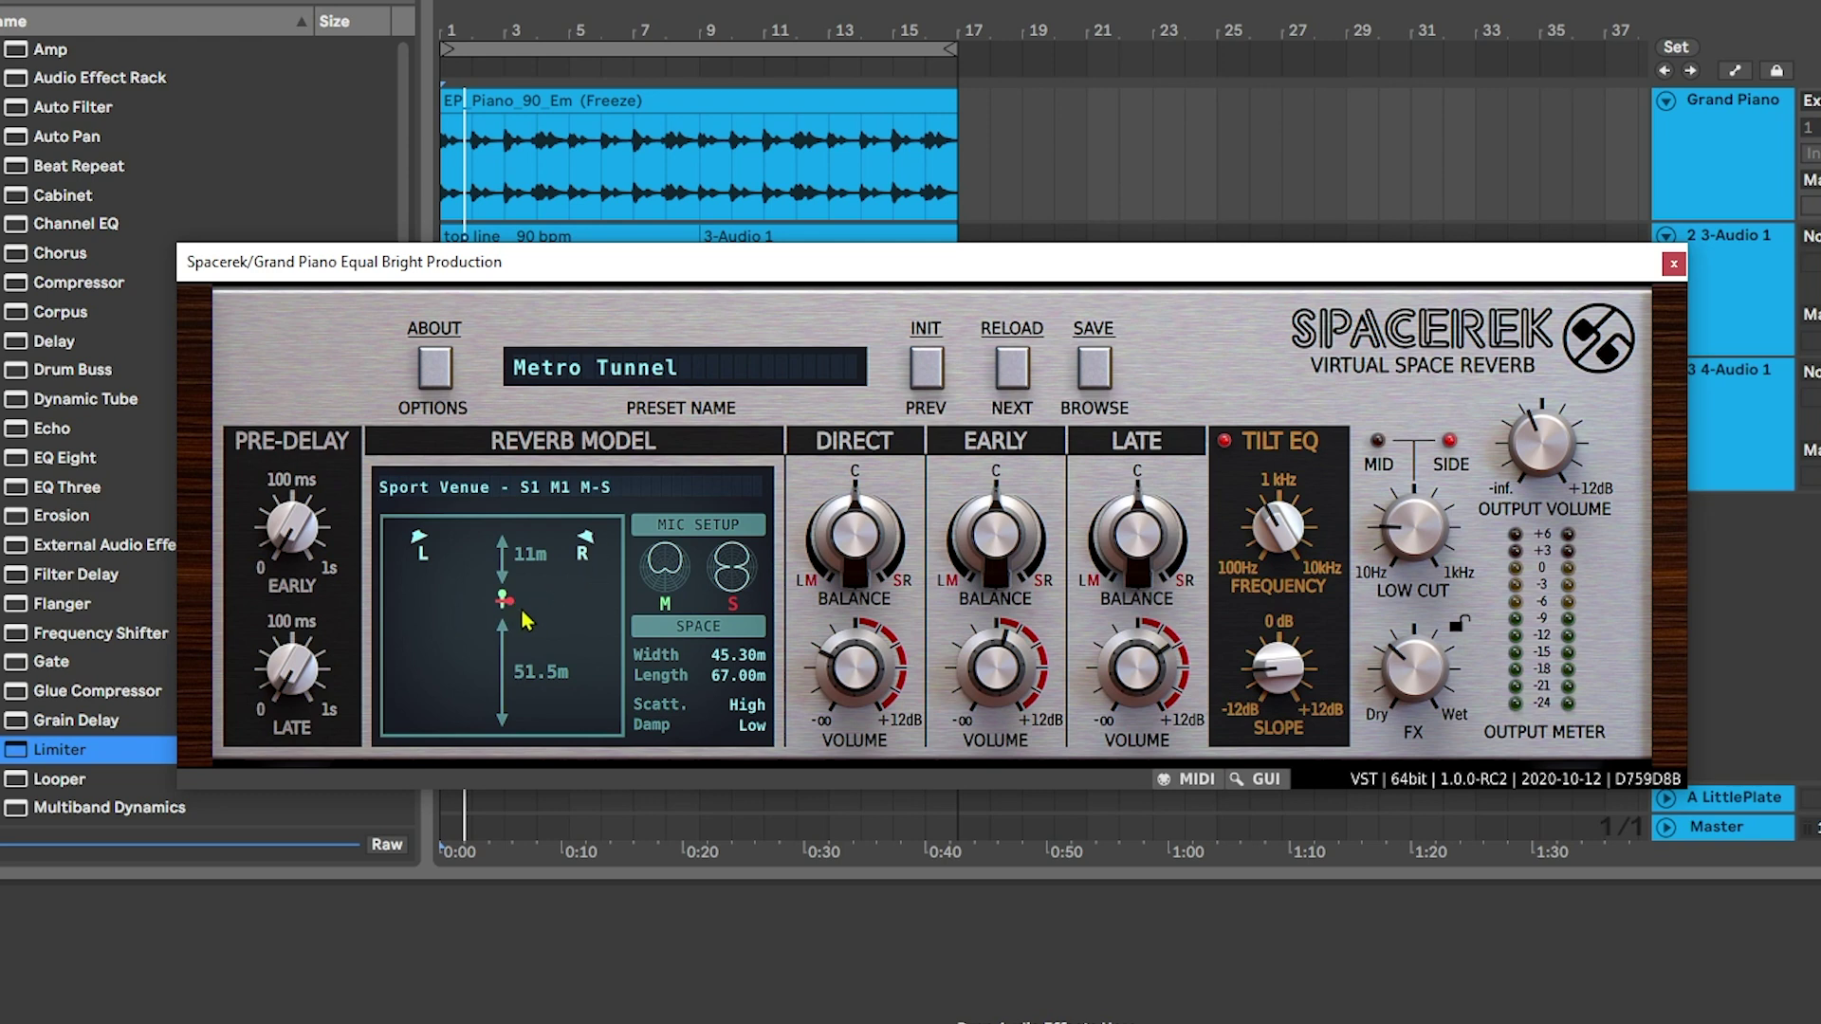
pyautogui.moveTo(1418, 676); pyautogui.dragTo(1416, 643)
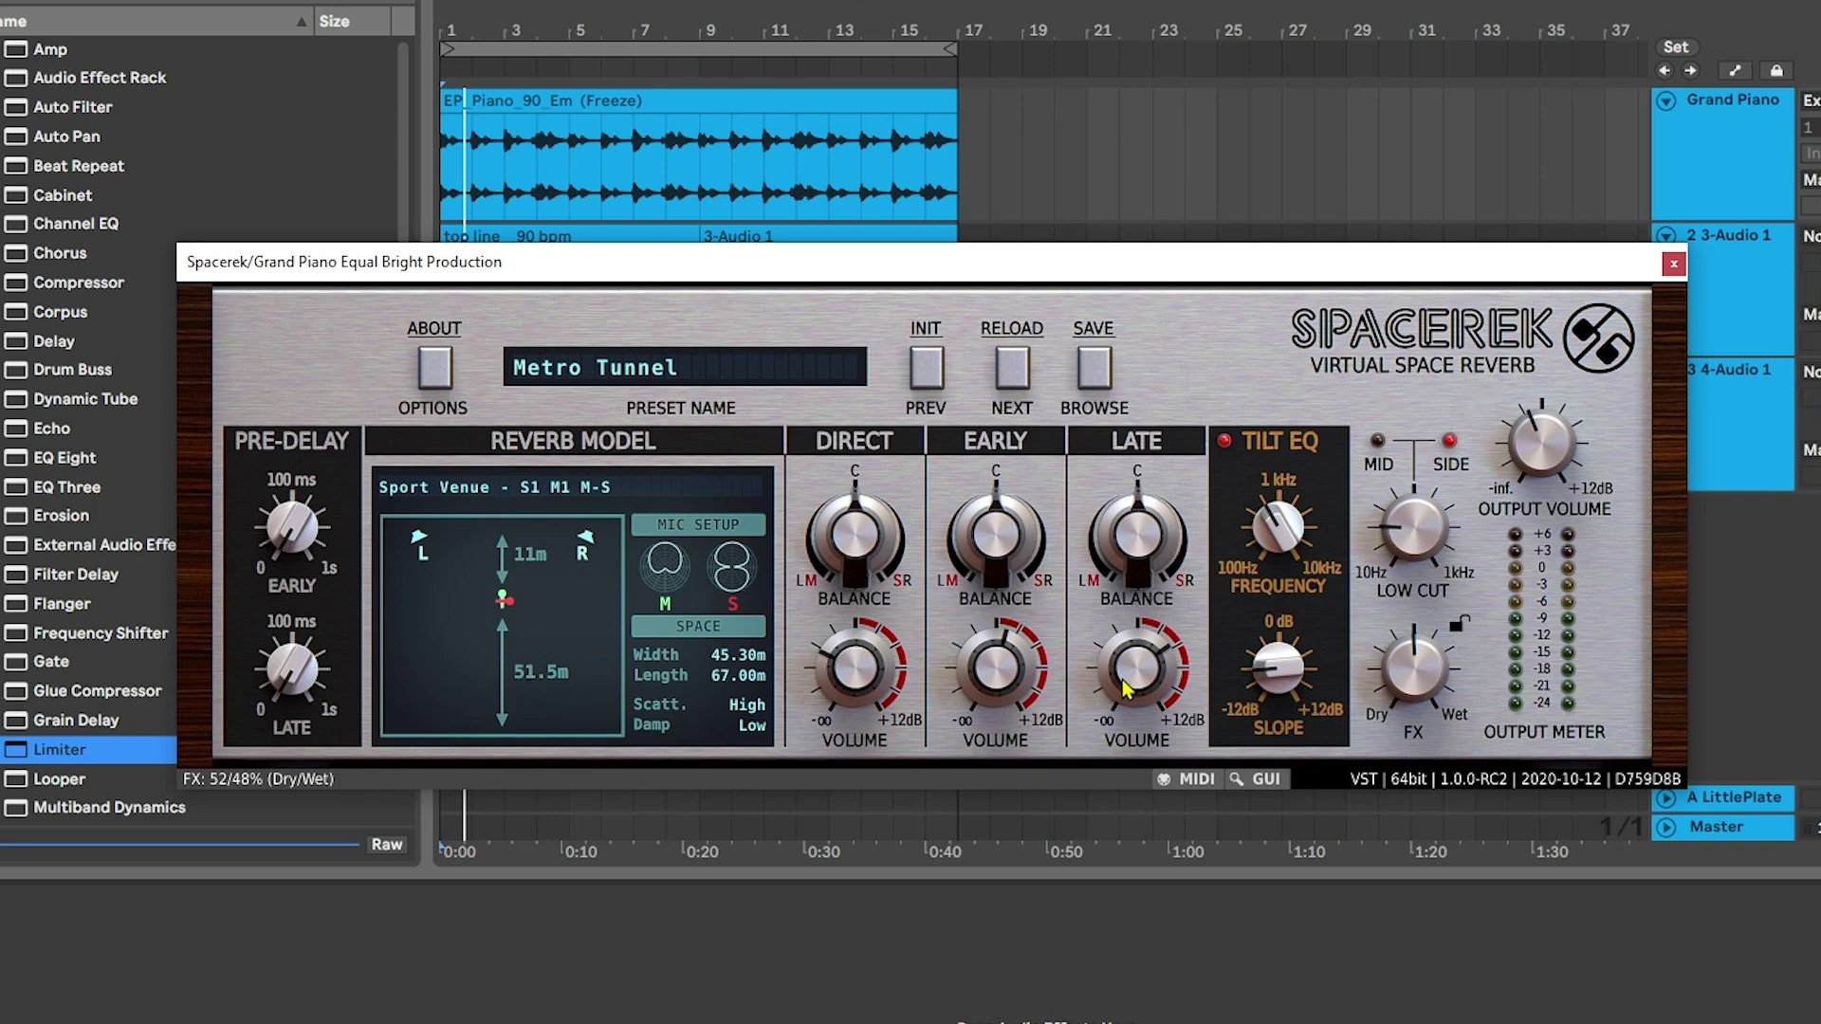
pyautogui.moveTo(859, 668)
pyautogui.mouseDown()
pyautogui.moveTo(884, 675)
pyautogui.moveTo(863, 676)
pyautogui.mouseUp()
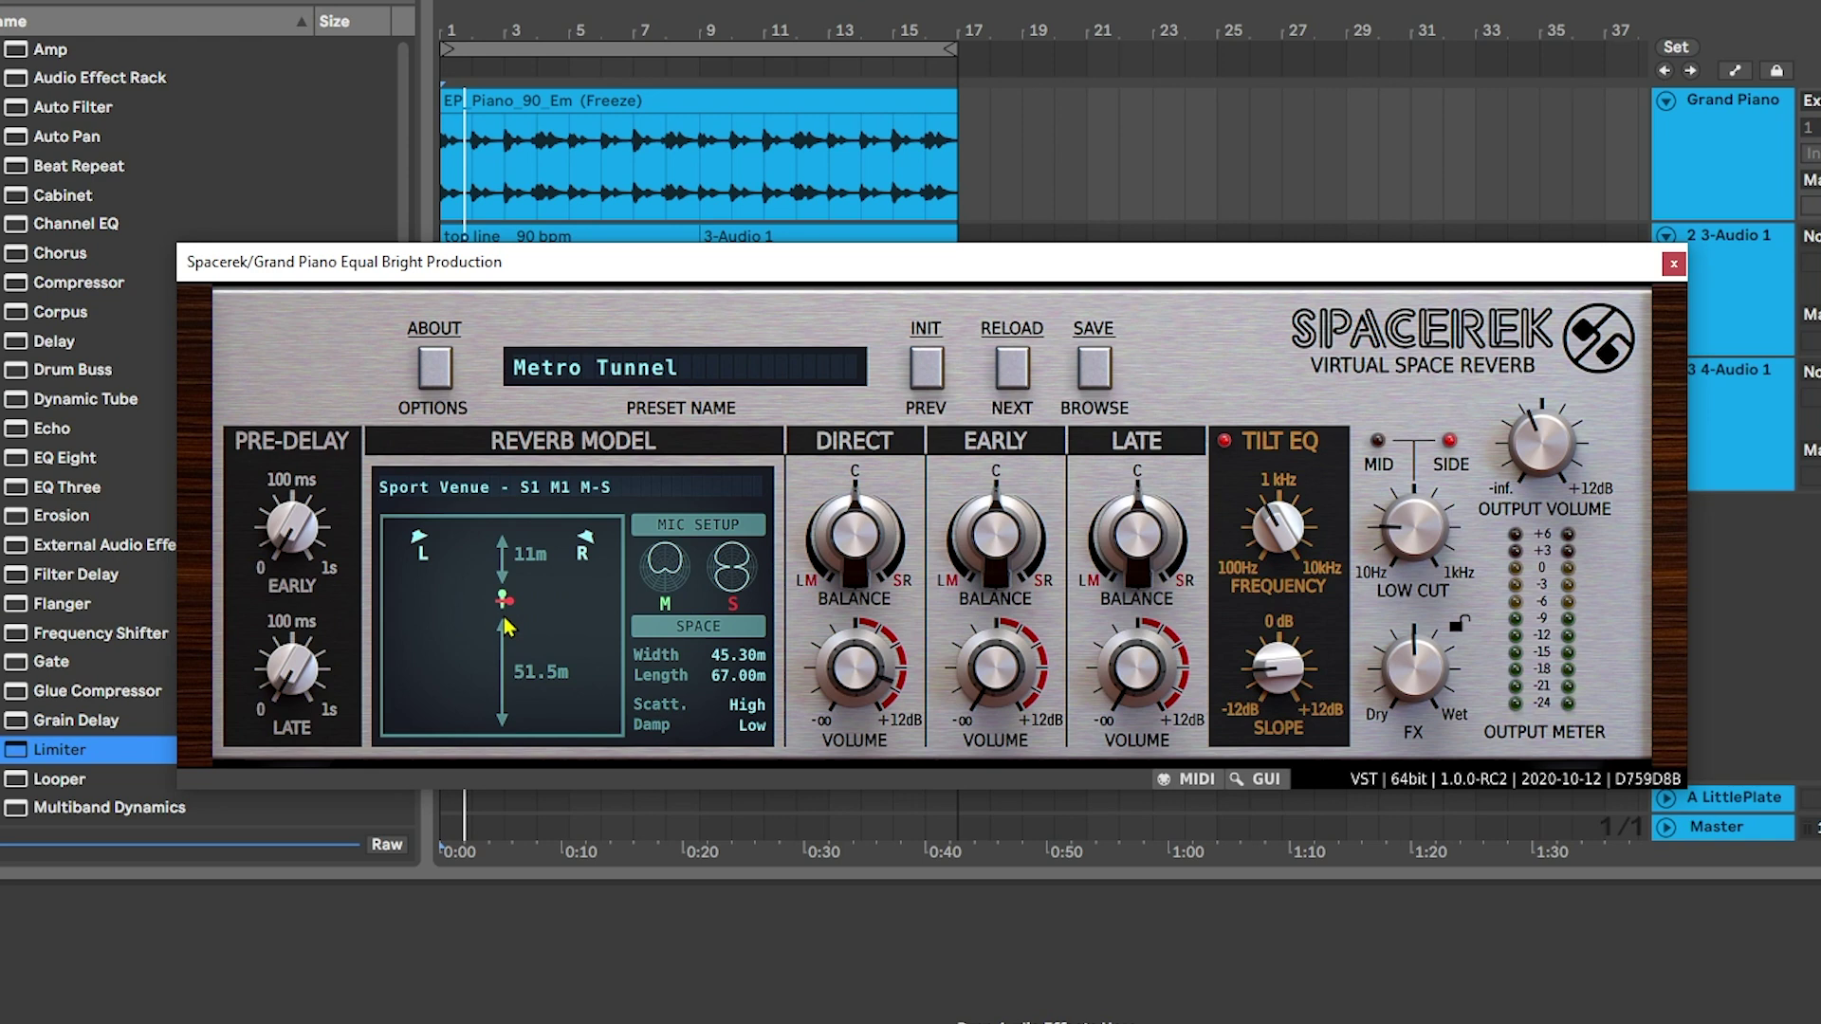
# Play the piano with the FX mix at 100/0% dry/wet, raise the mix toward wet to compare, and stop playback.
pyautogui.press('space')
pyautogui.moveTo(1415, 662); pyautogui.dragTo(1419, 669)
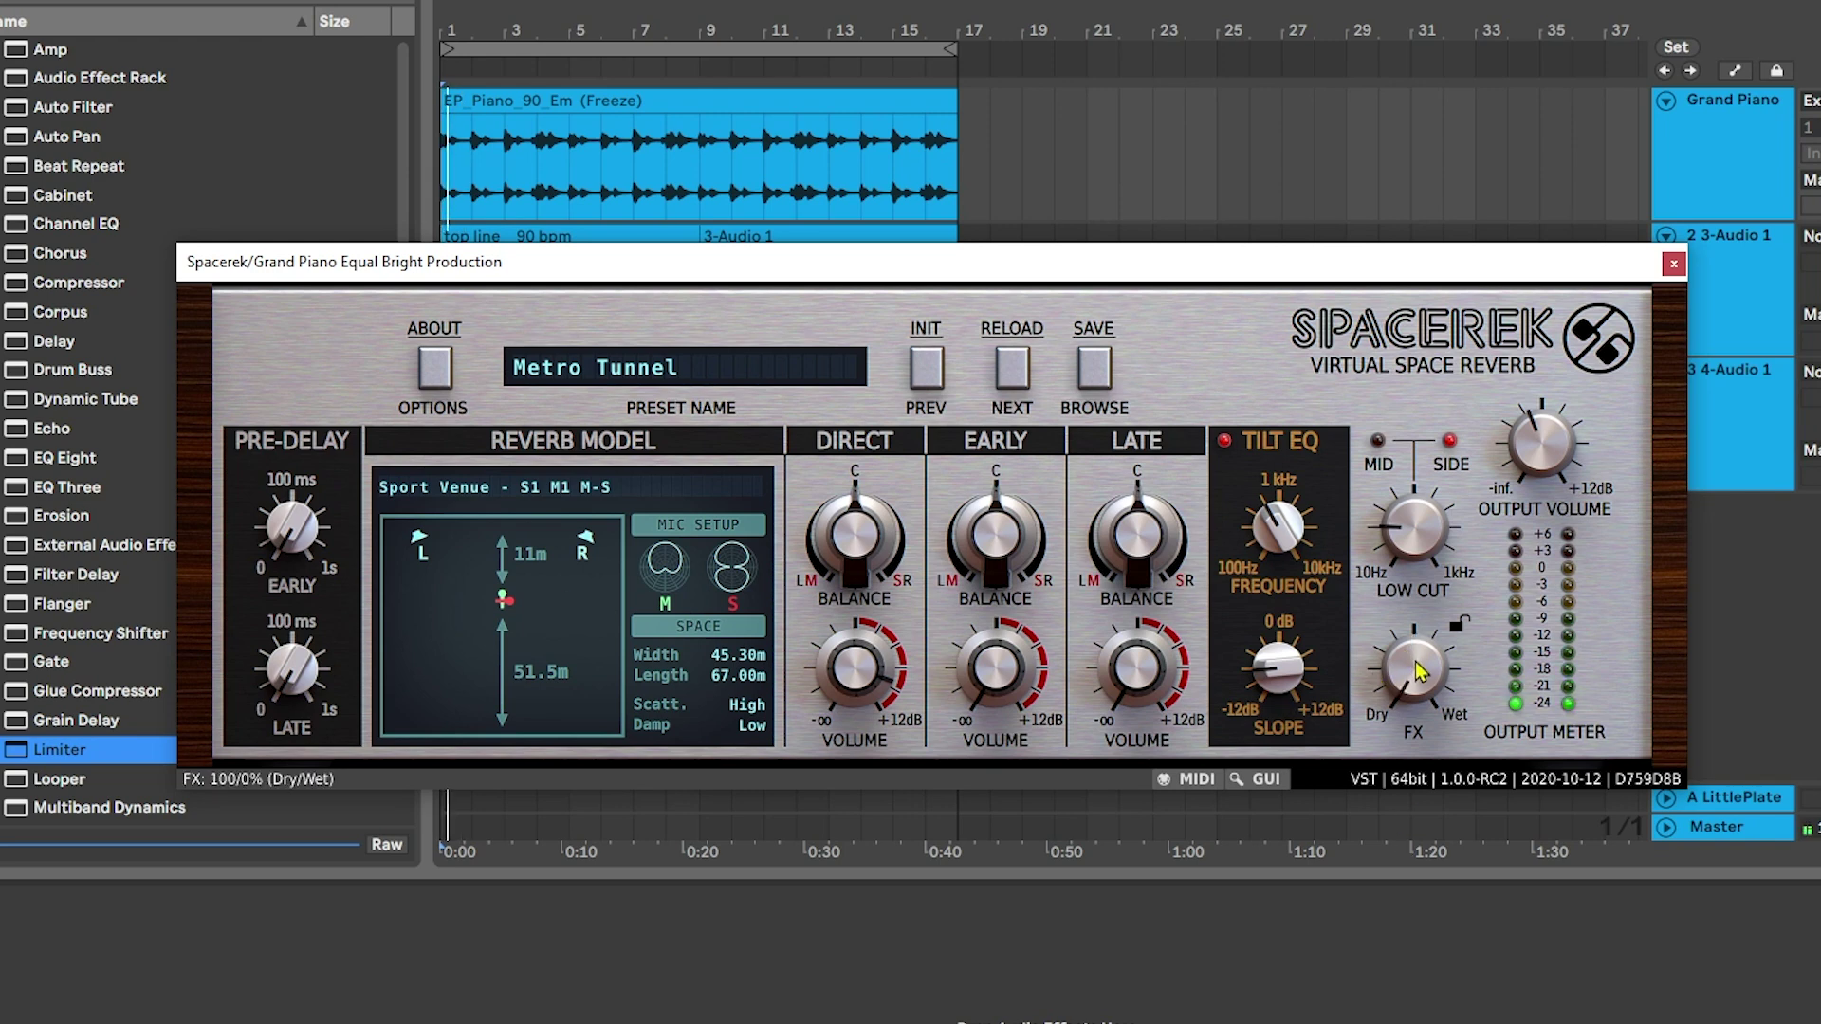
pyautogui.press('space')
pyautogui.press('space')
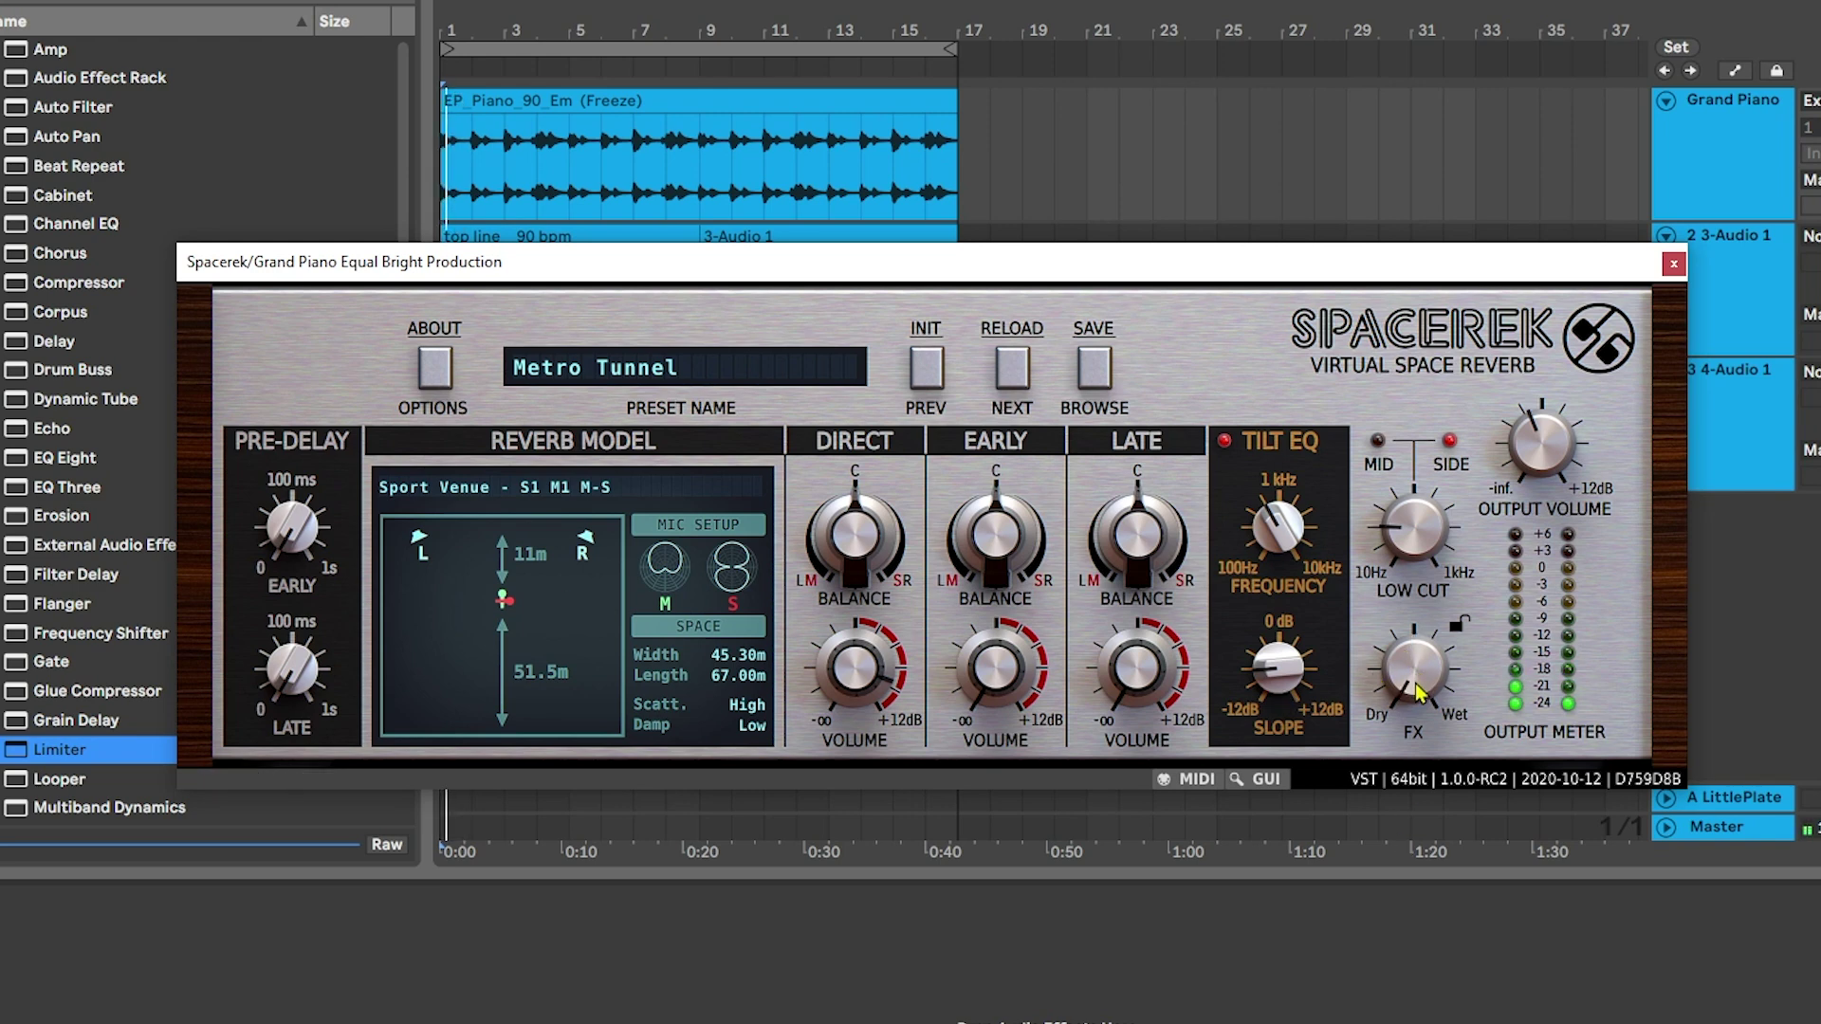
pyautogui.moveTo(1420, 697); pyautogui.dragTo(1423, 548)
pyautogui.press('space')
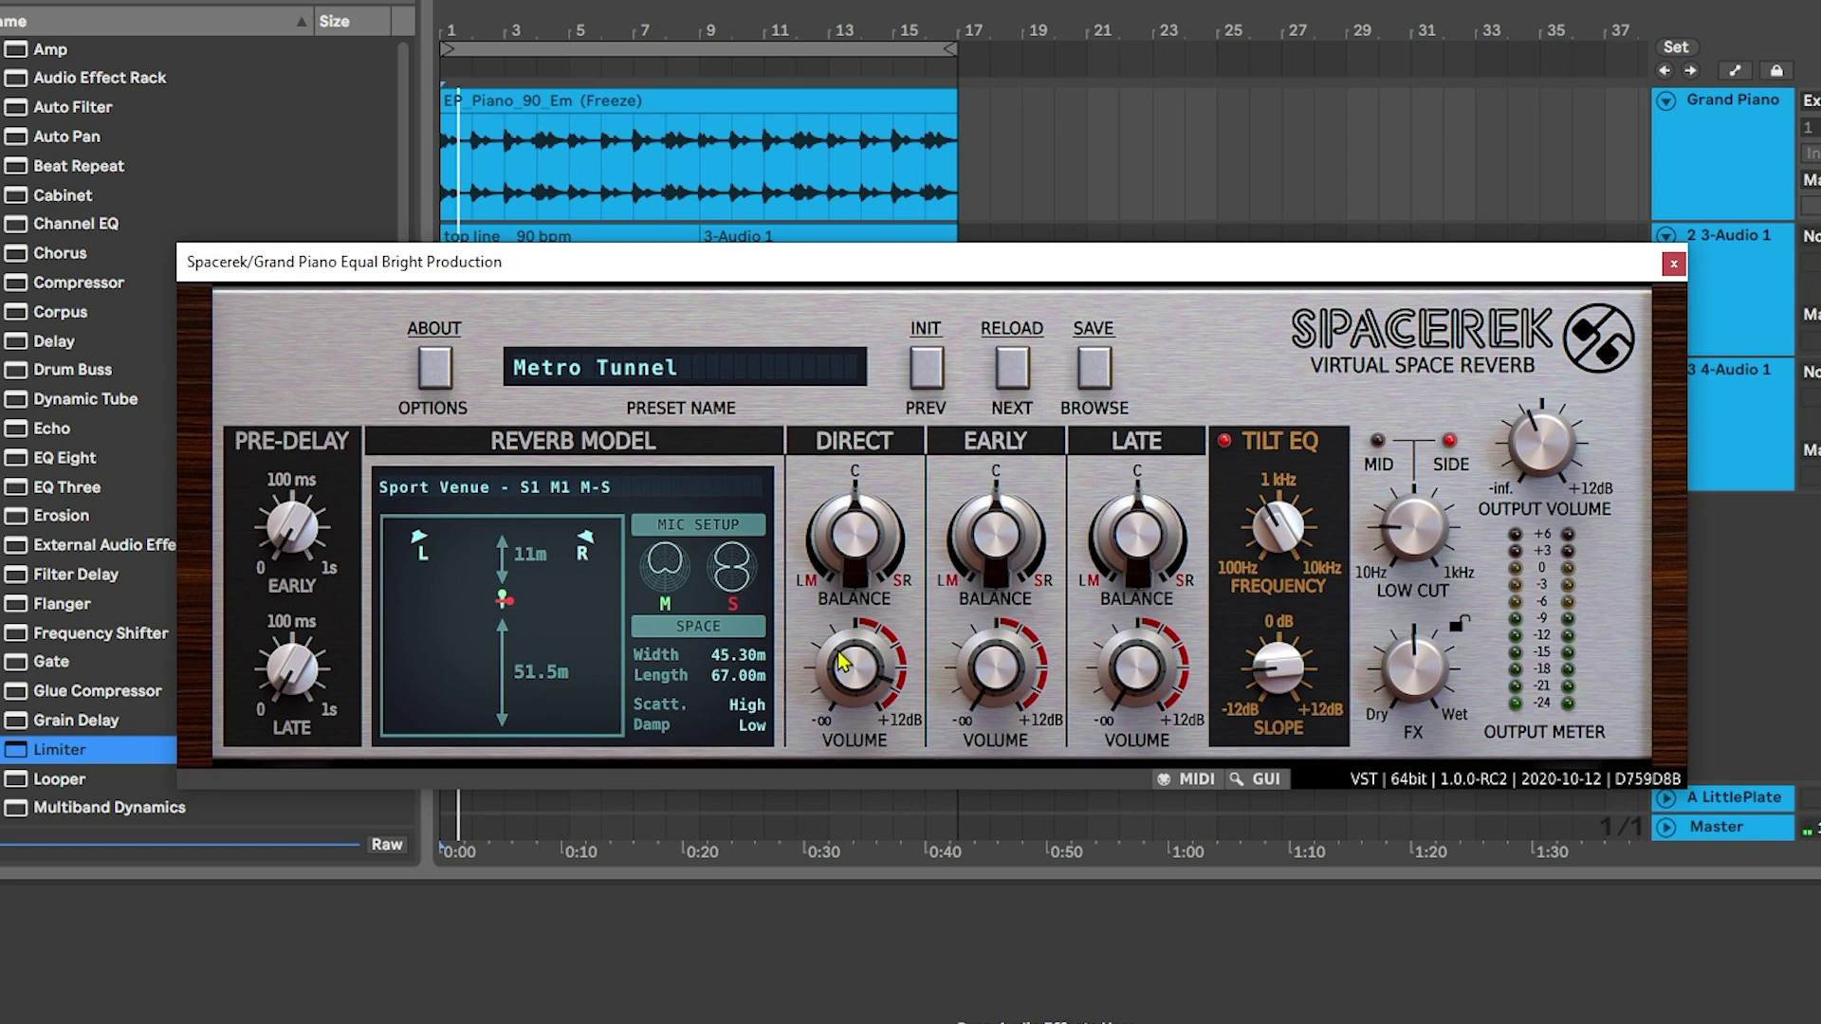
# Change the reverb model to Sport Venue - S2 M2 L-R and listen to the piano through it.
pyautogui.click(664, 374)
pyautogui.click(666, 374)
pyautogui.click(588, 487)
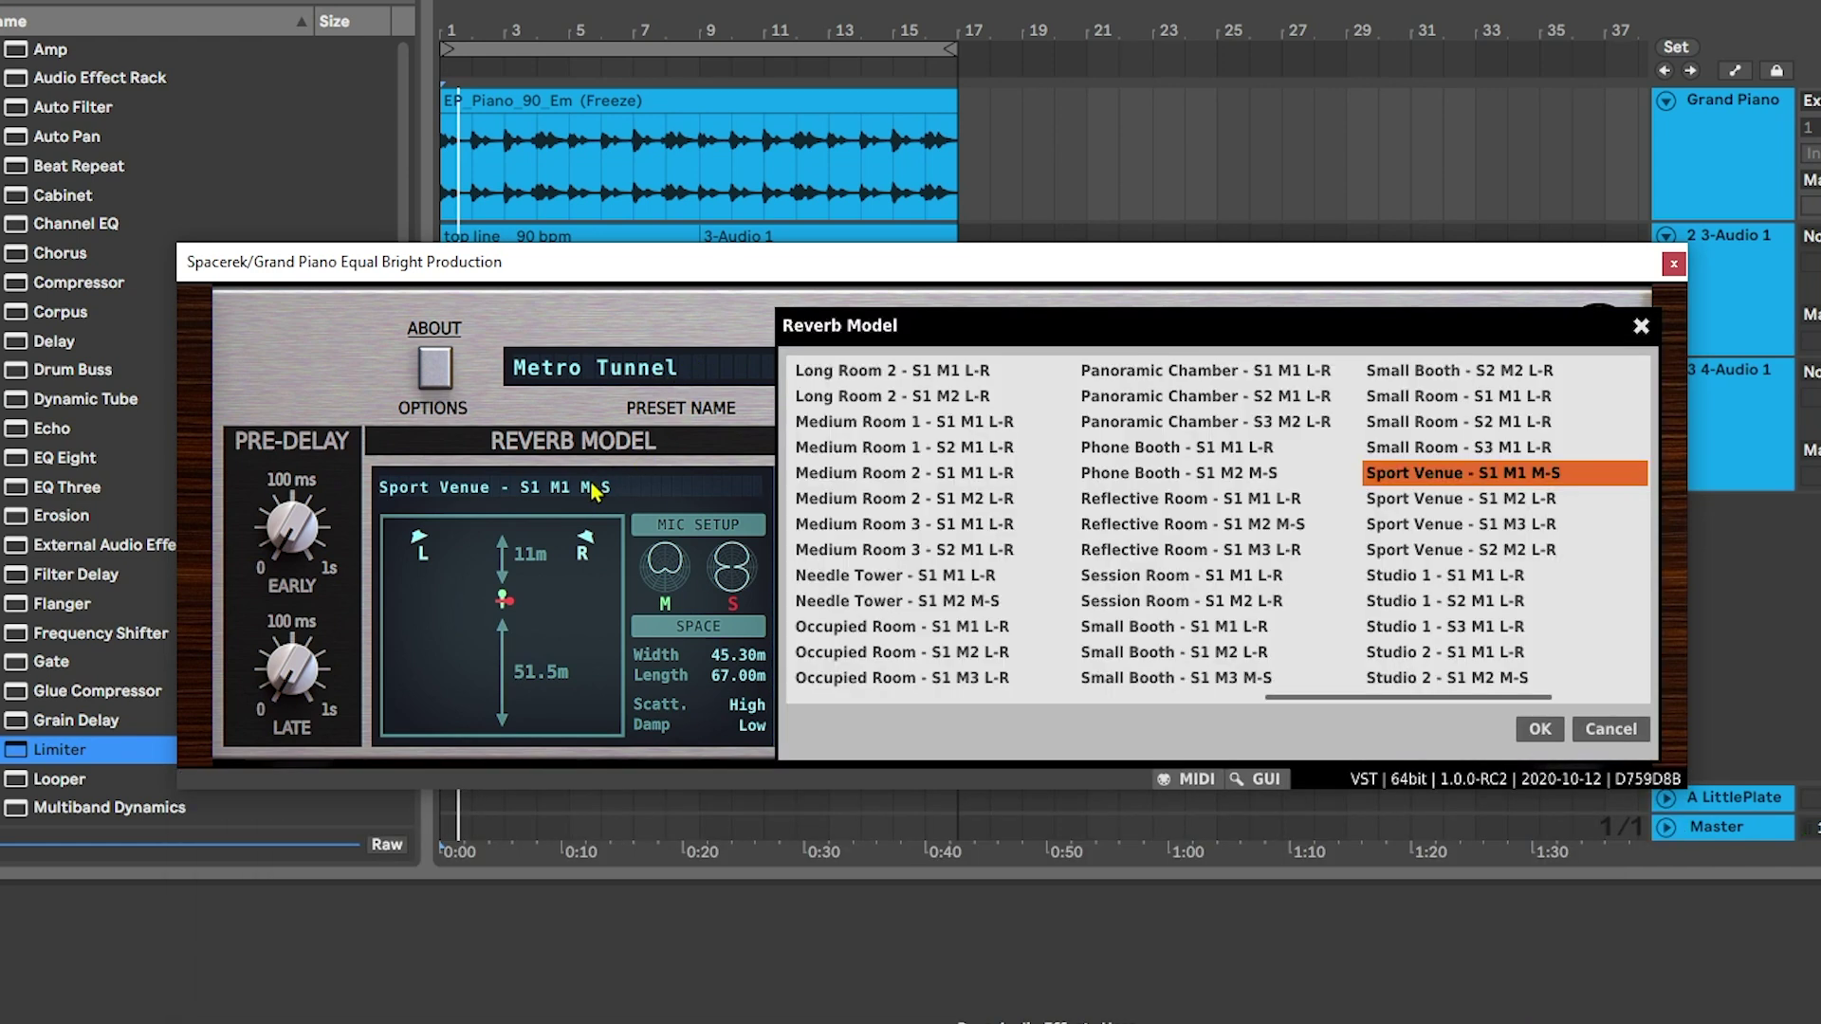
pyautogui.click(1364, 546)
pyautogui.press('Return')
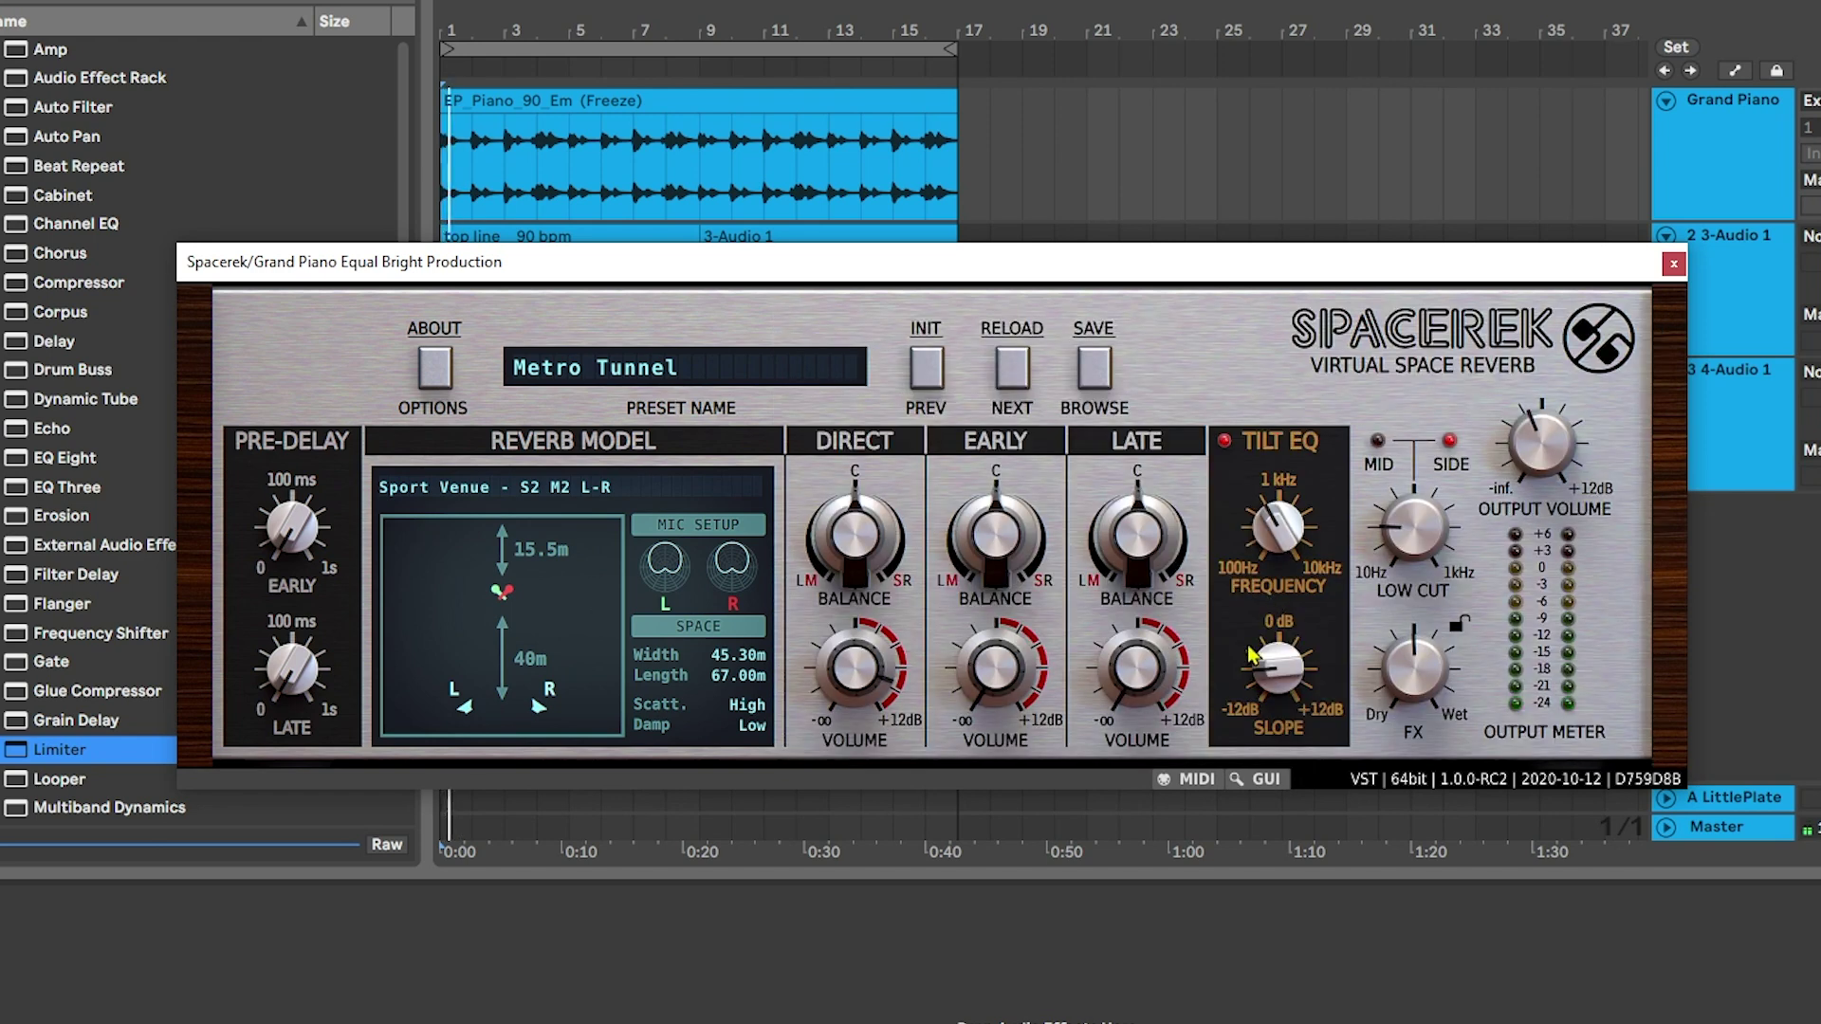
pyautogui.moveTo(901, 676)
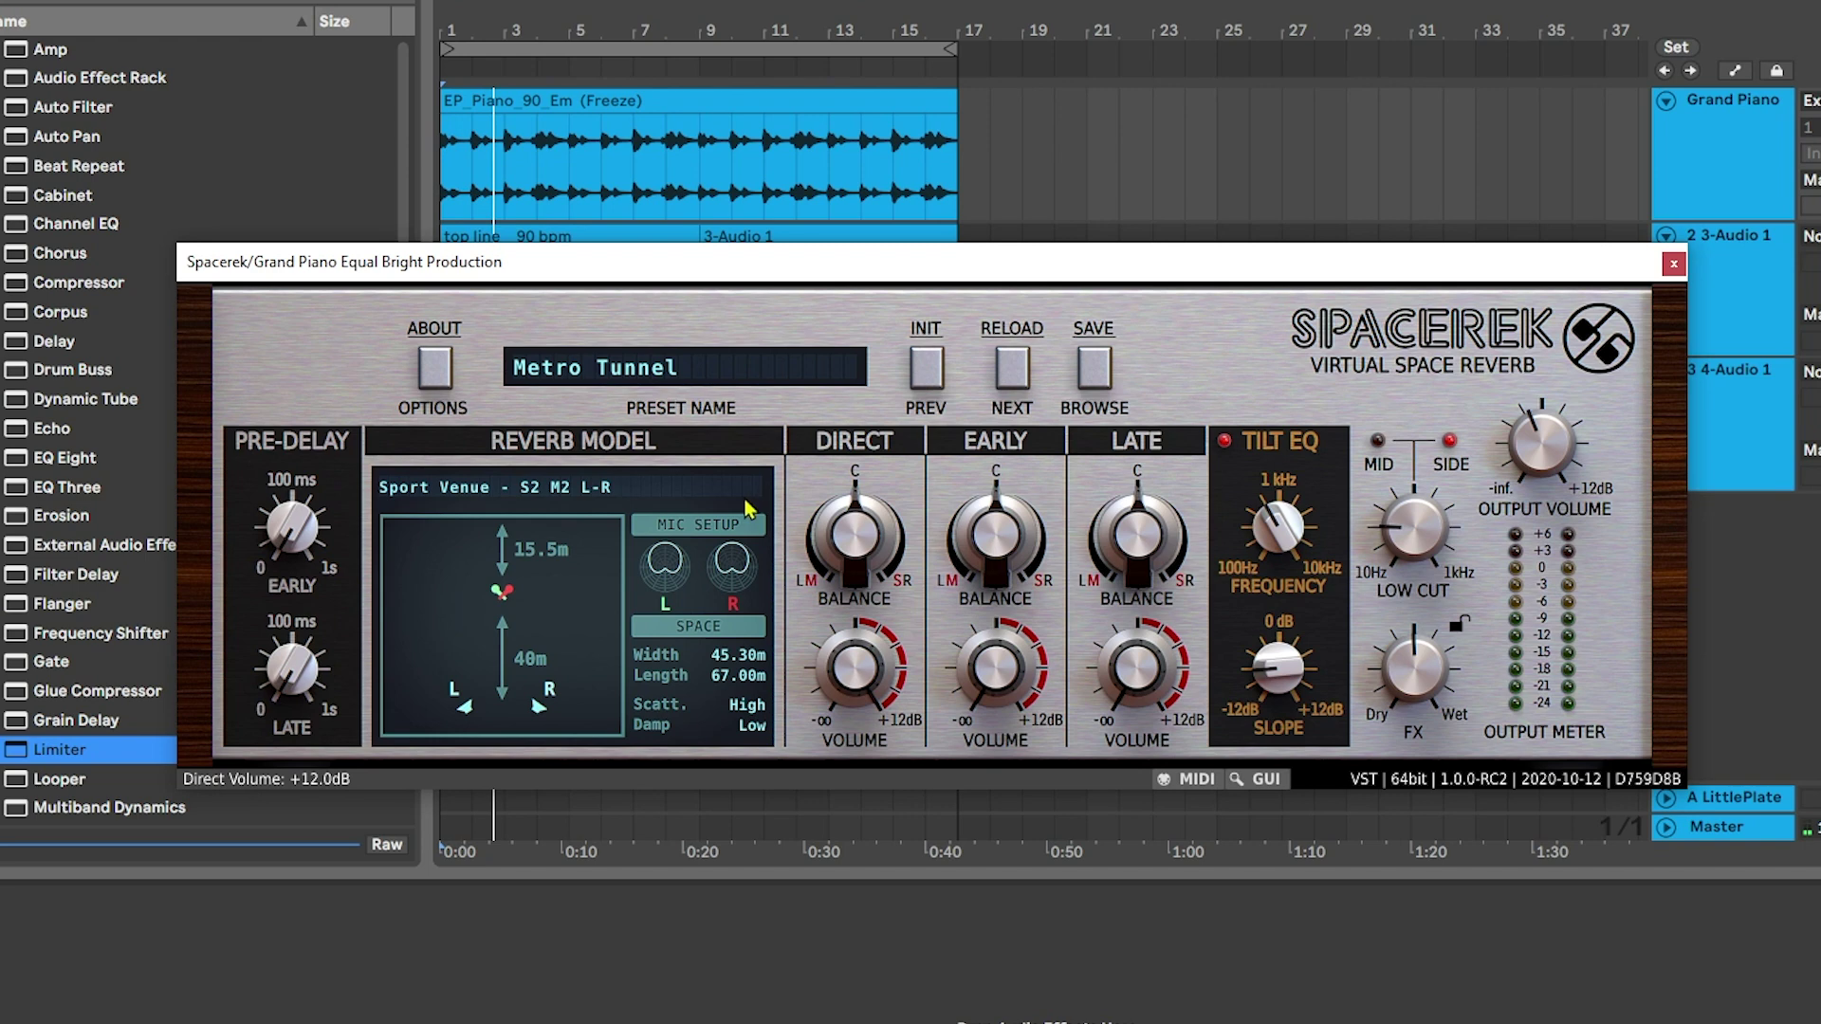
# Change the reverb model to Warehouse - S1 M1 L-R and audition the piano with it.
pyautogui.click(681, 474)
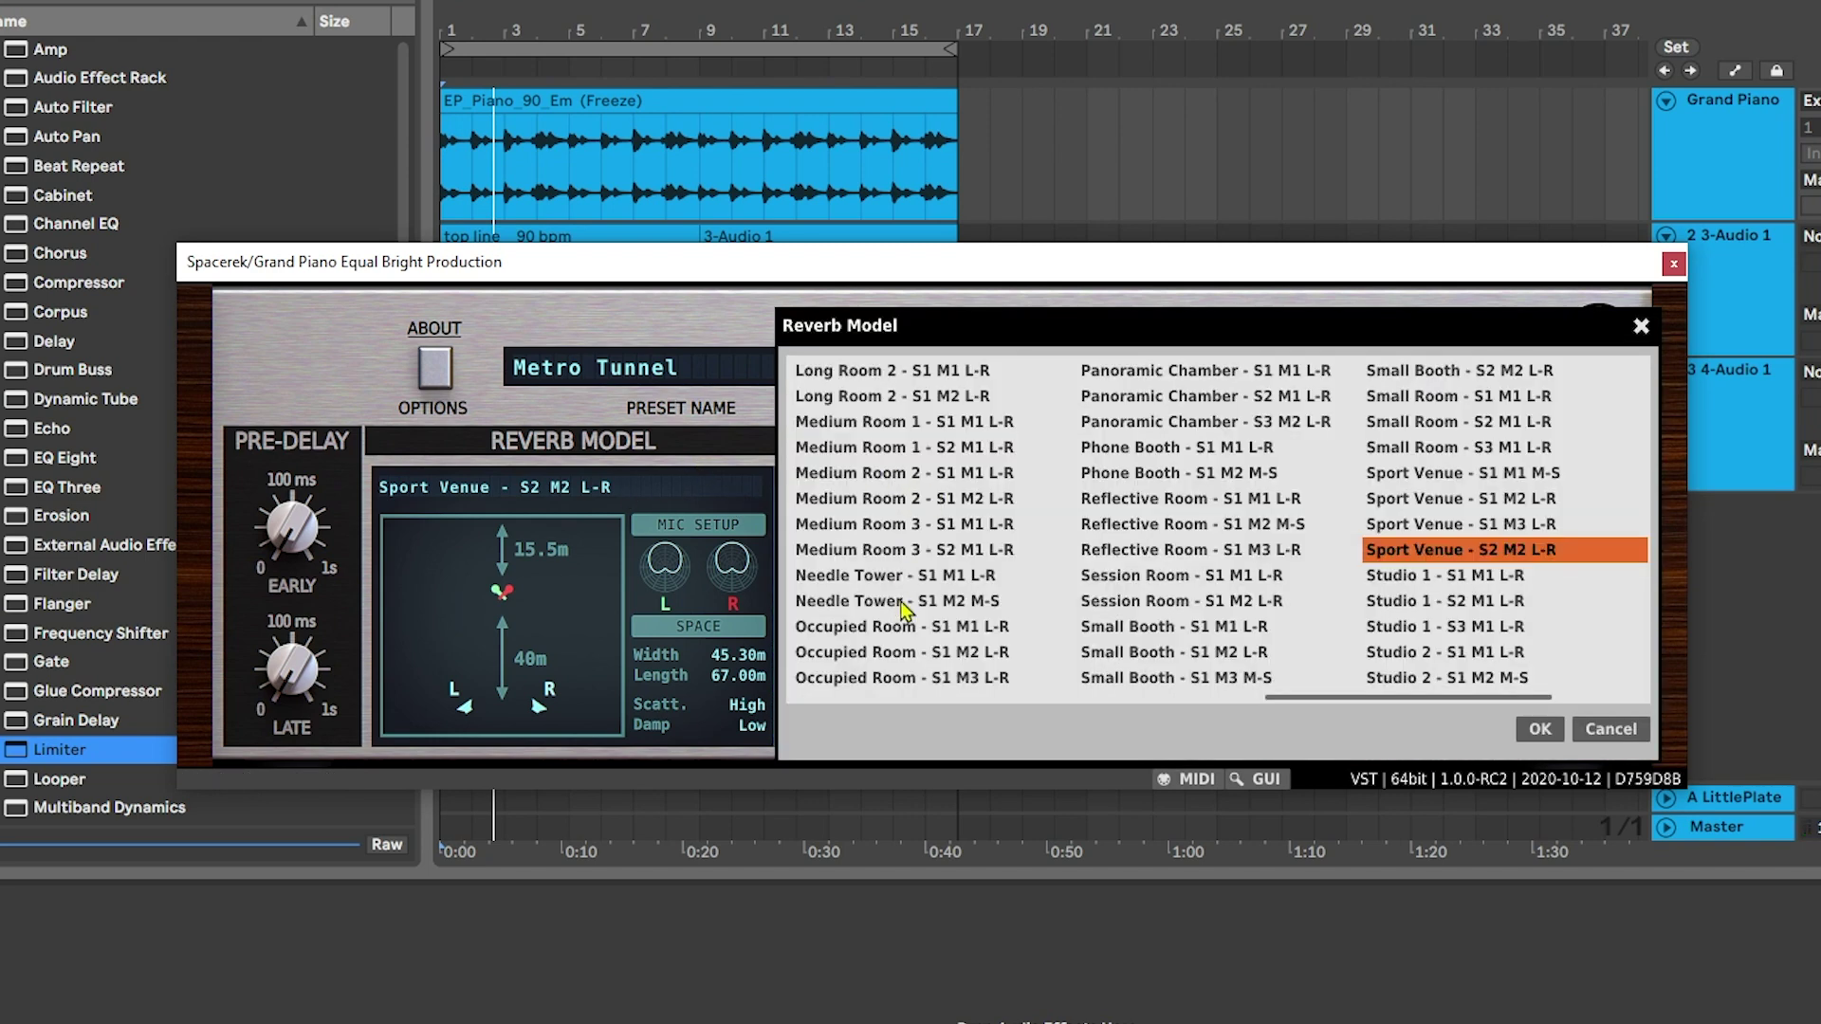
pyautogui.scroll(-3, 1184, 642)
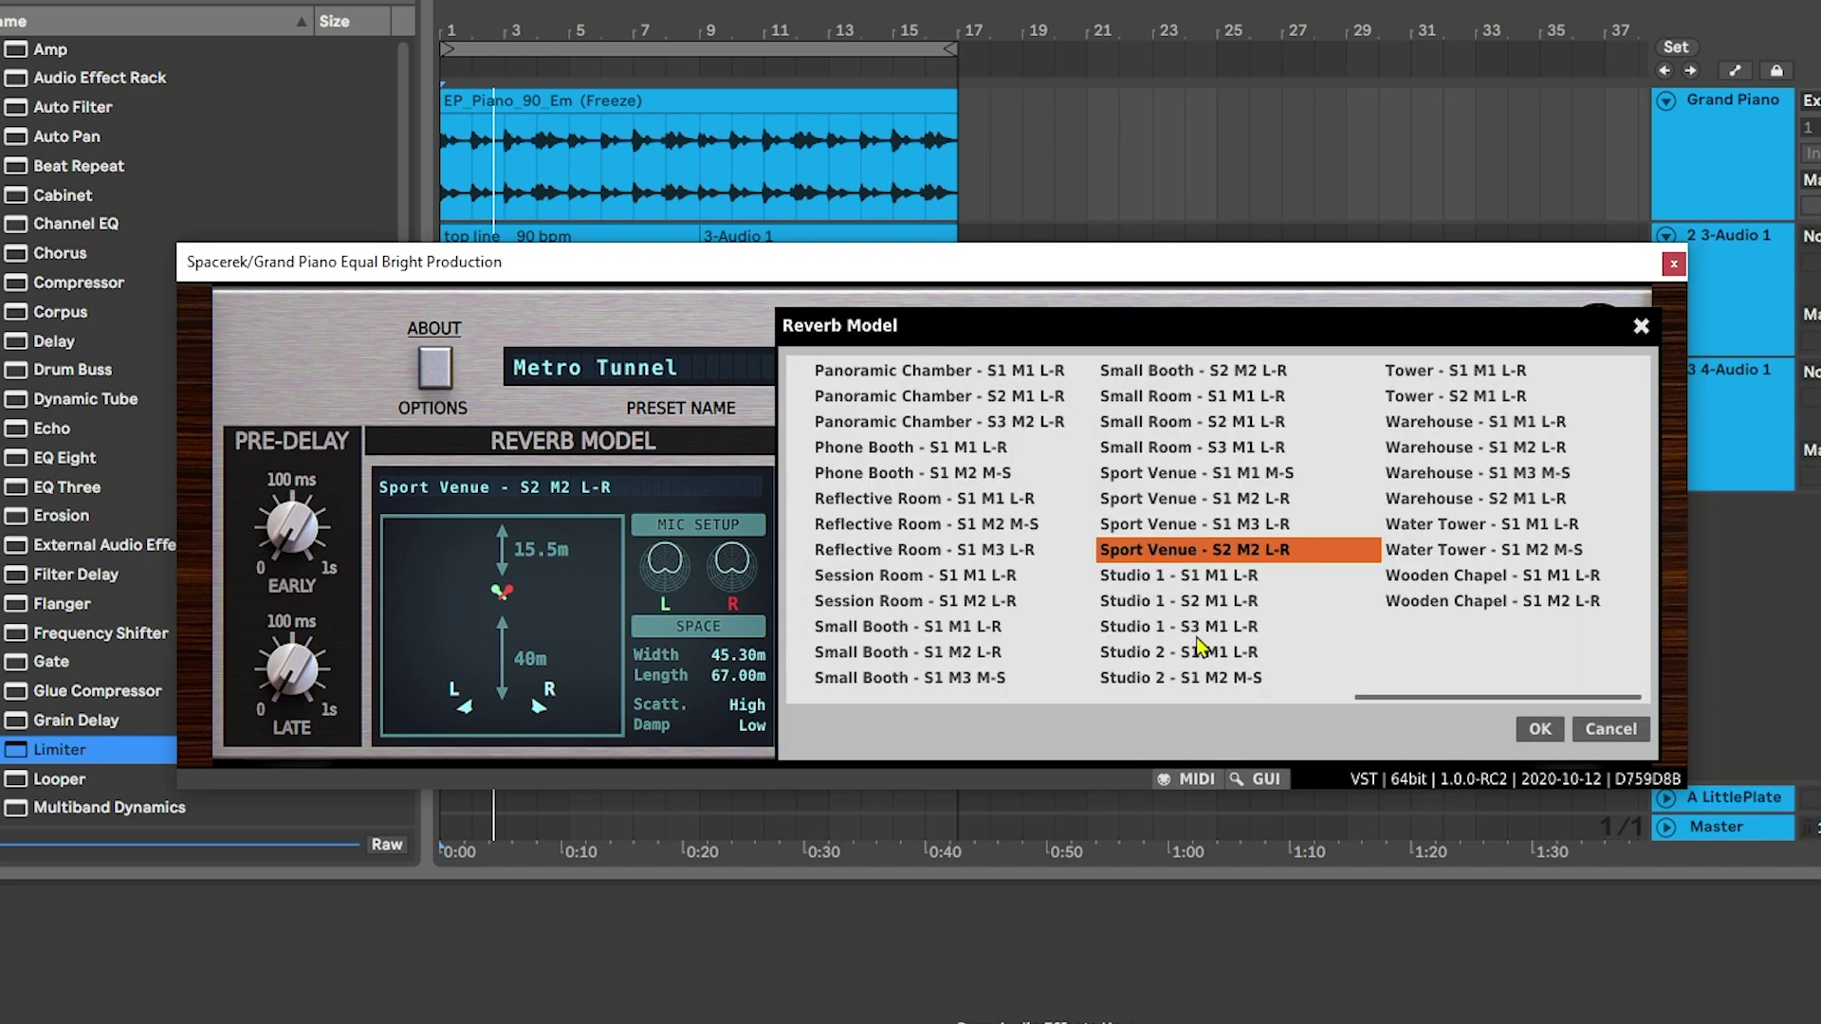
pyautogui.click(1438, 424)
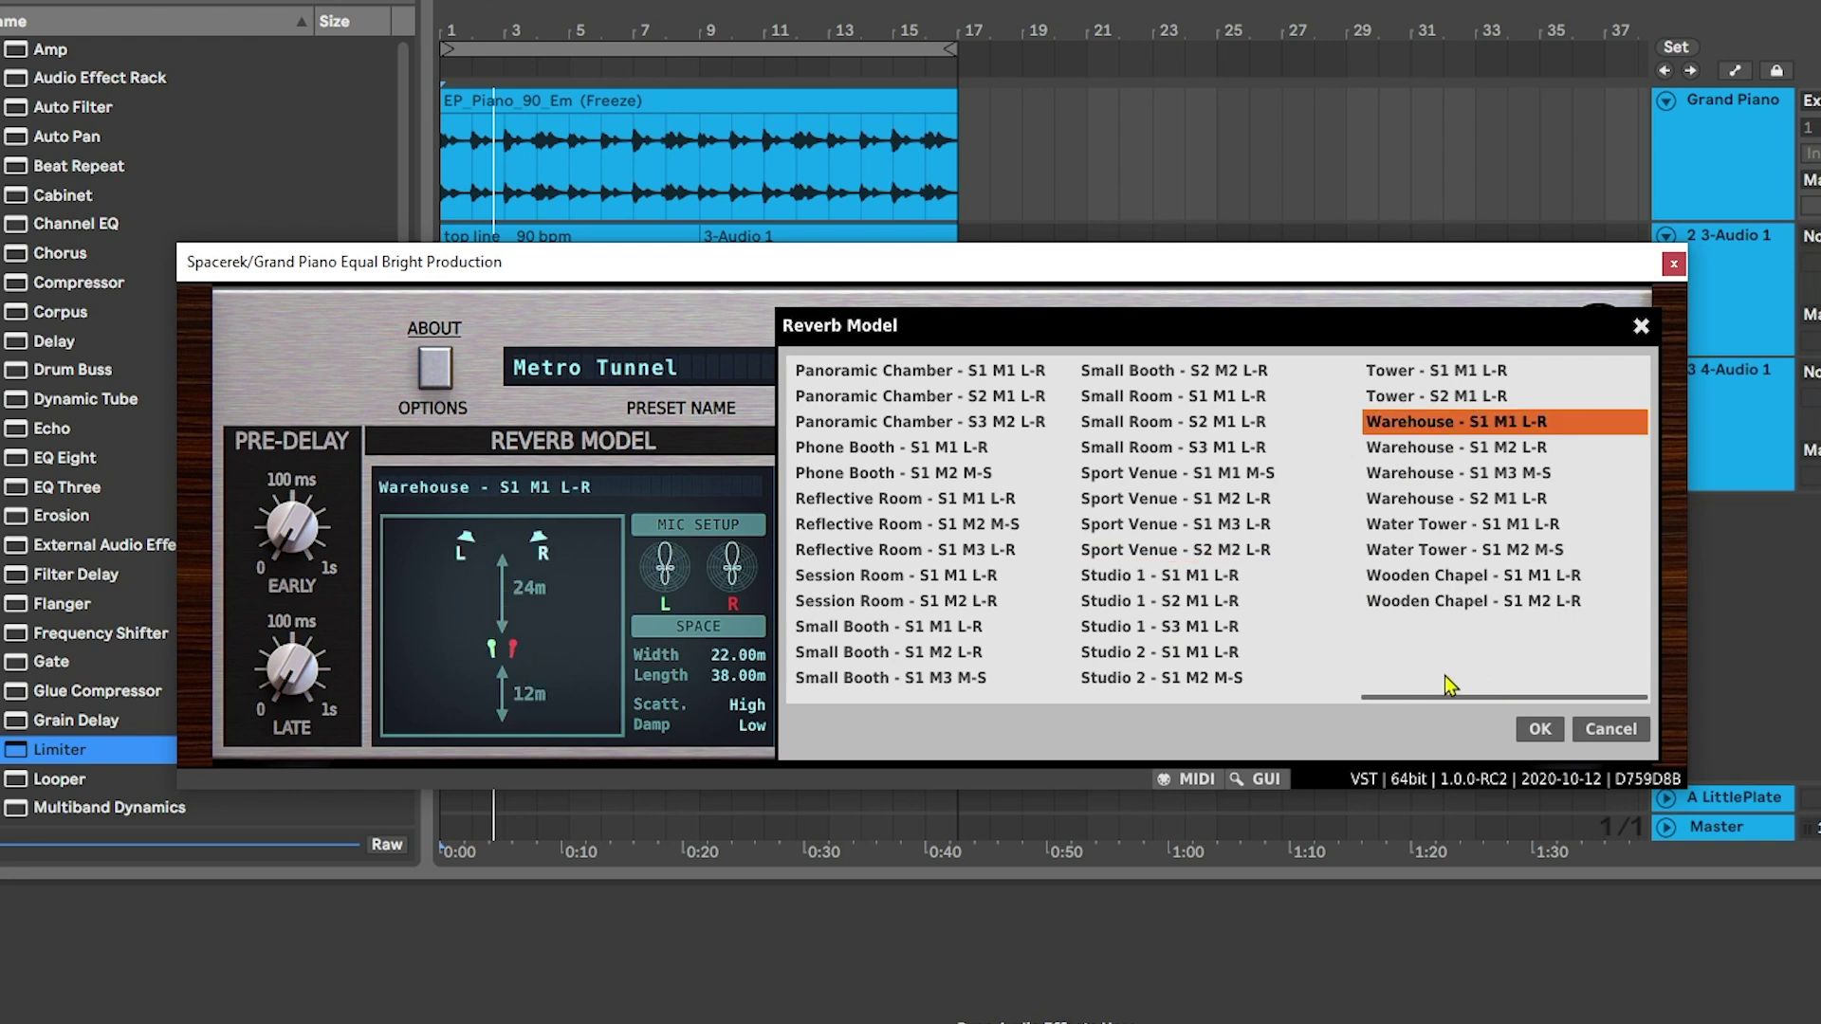
pyautogui.click(1537, 728)
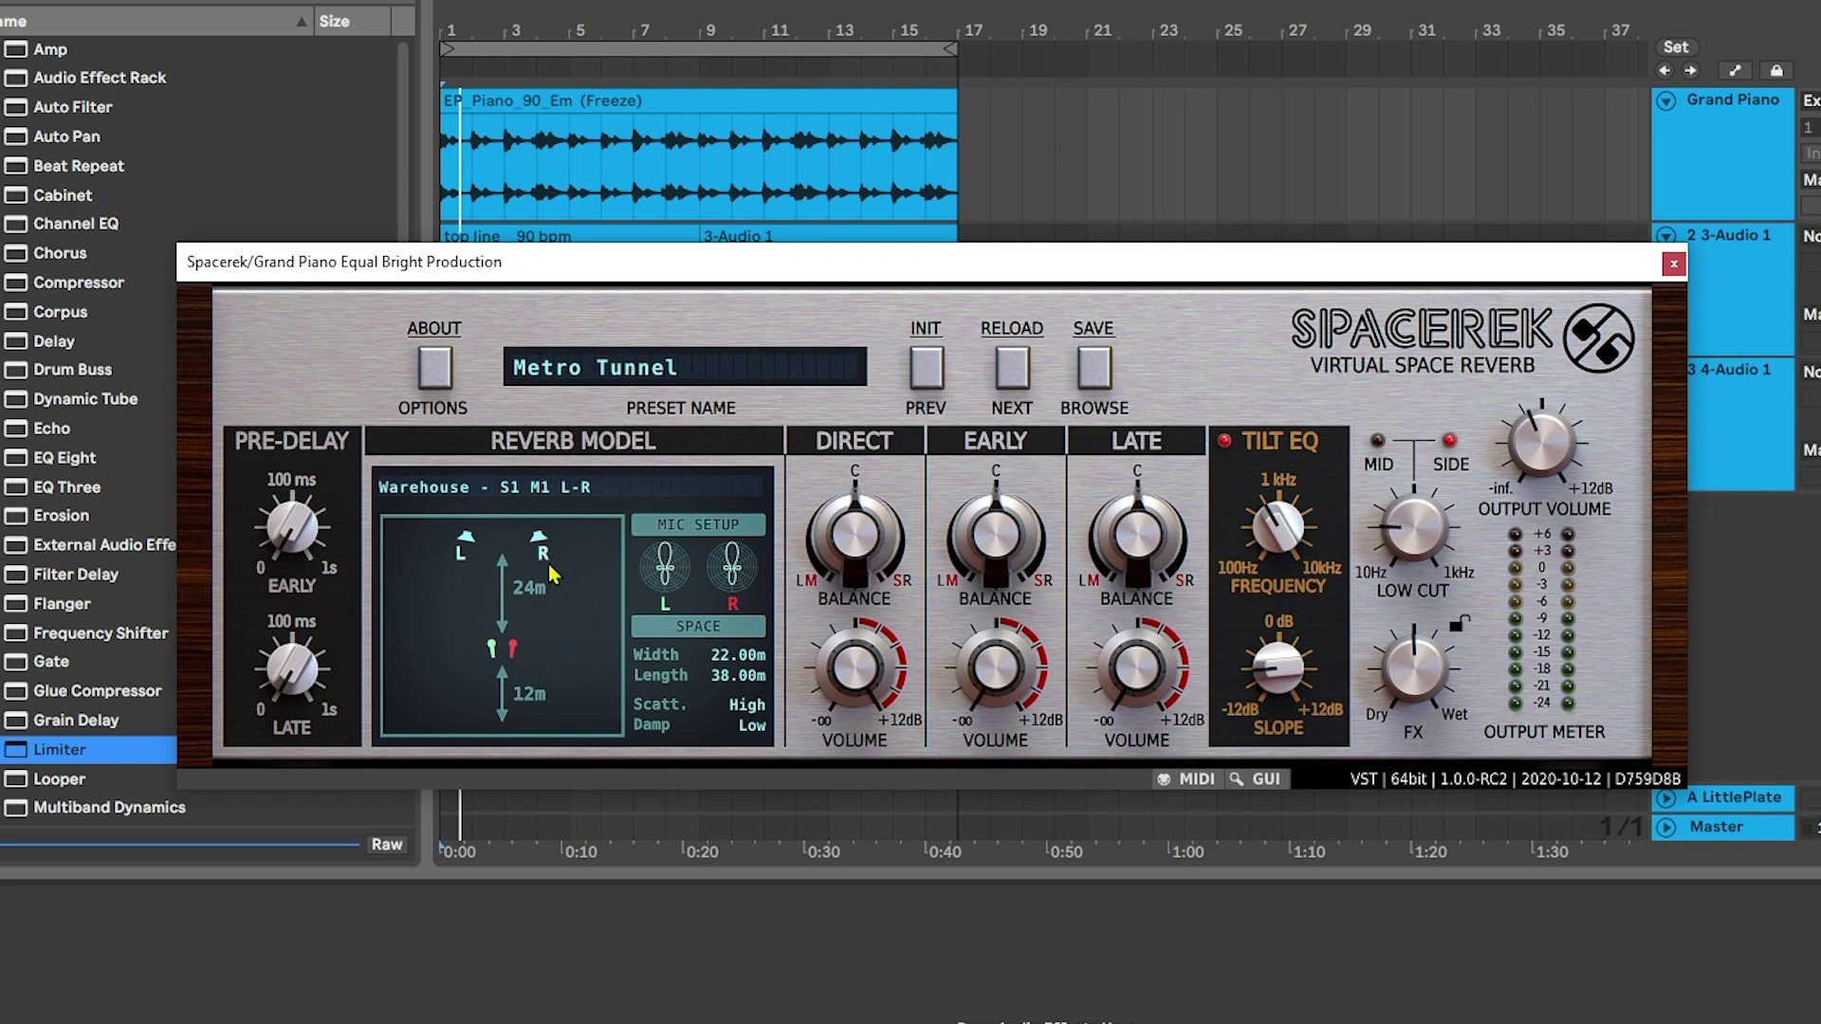
pyautogui.press('space')
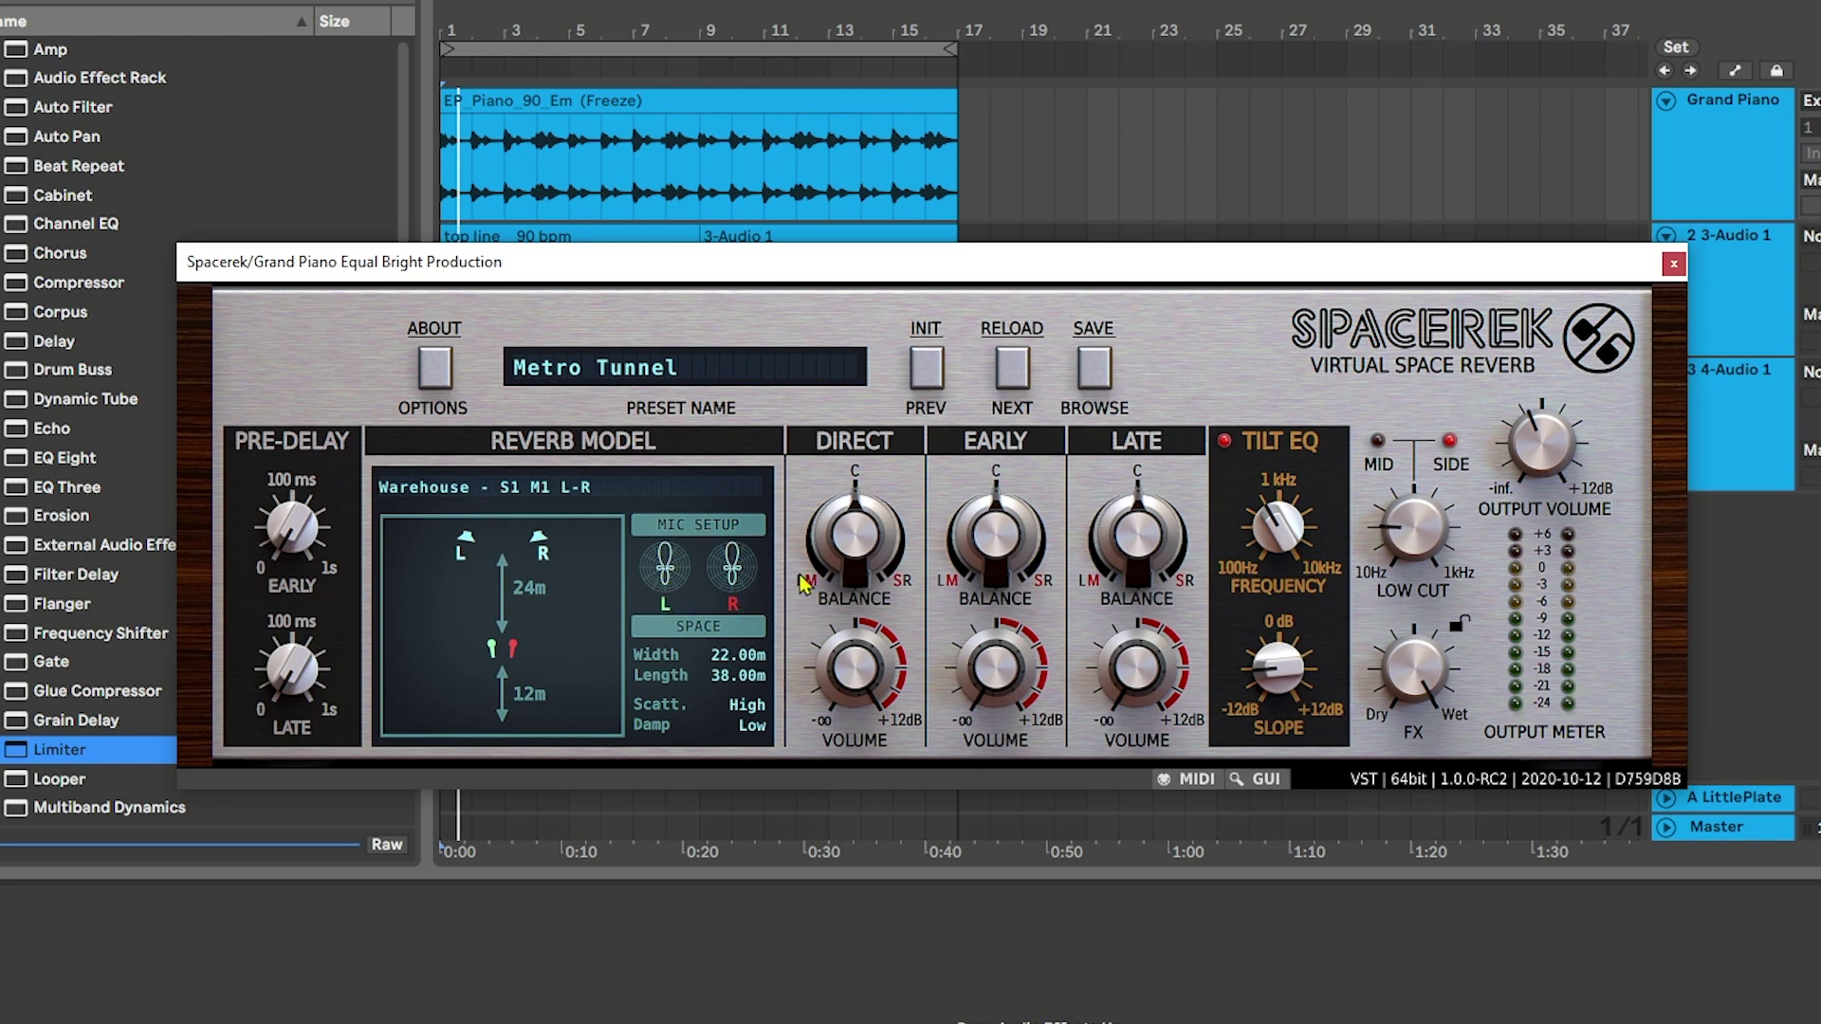
# Set the Direct balance to 46% and the Direct volume to +6.9 dB.
pyautogui.moveTo(870, 536); pyautogui.dragTo(851, 567)
pyautogui.moveTo(847, 572); pyautogui.dragTo(807, 600)
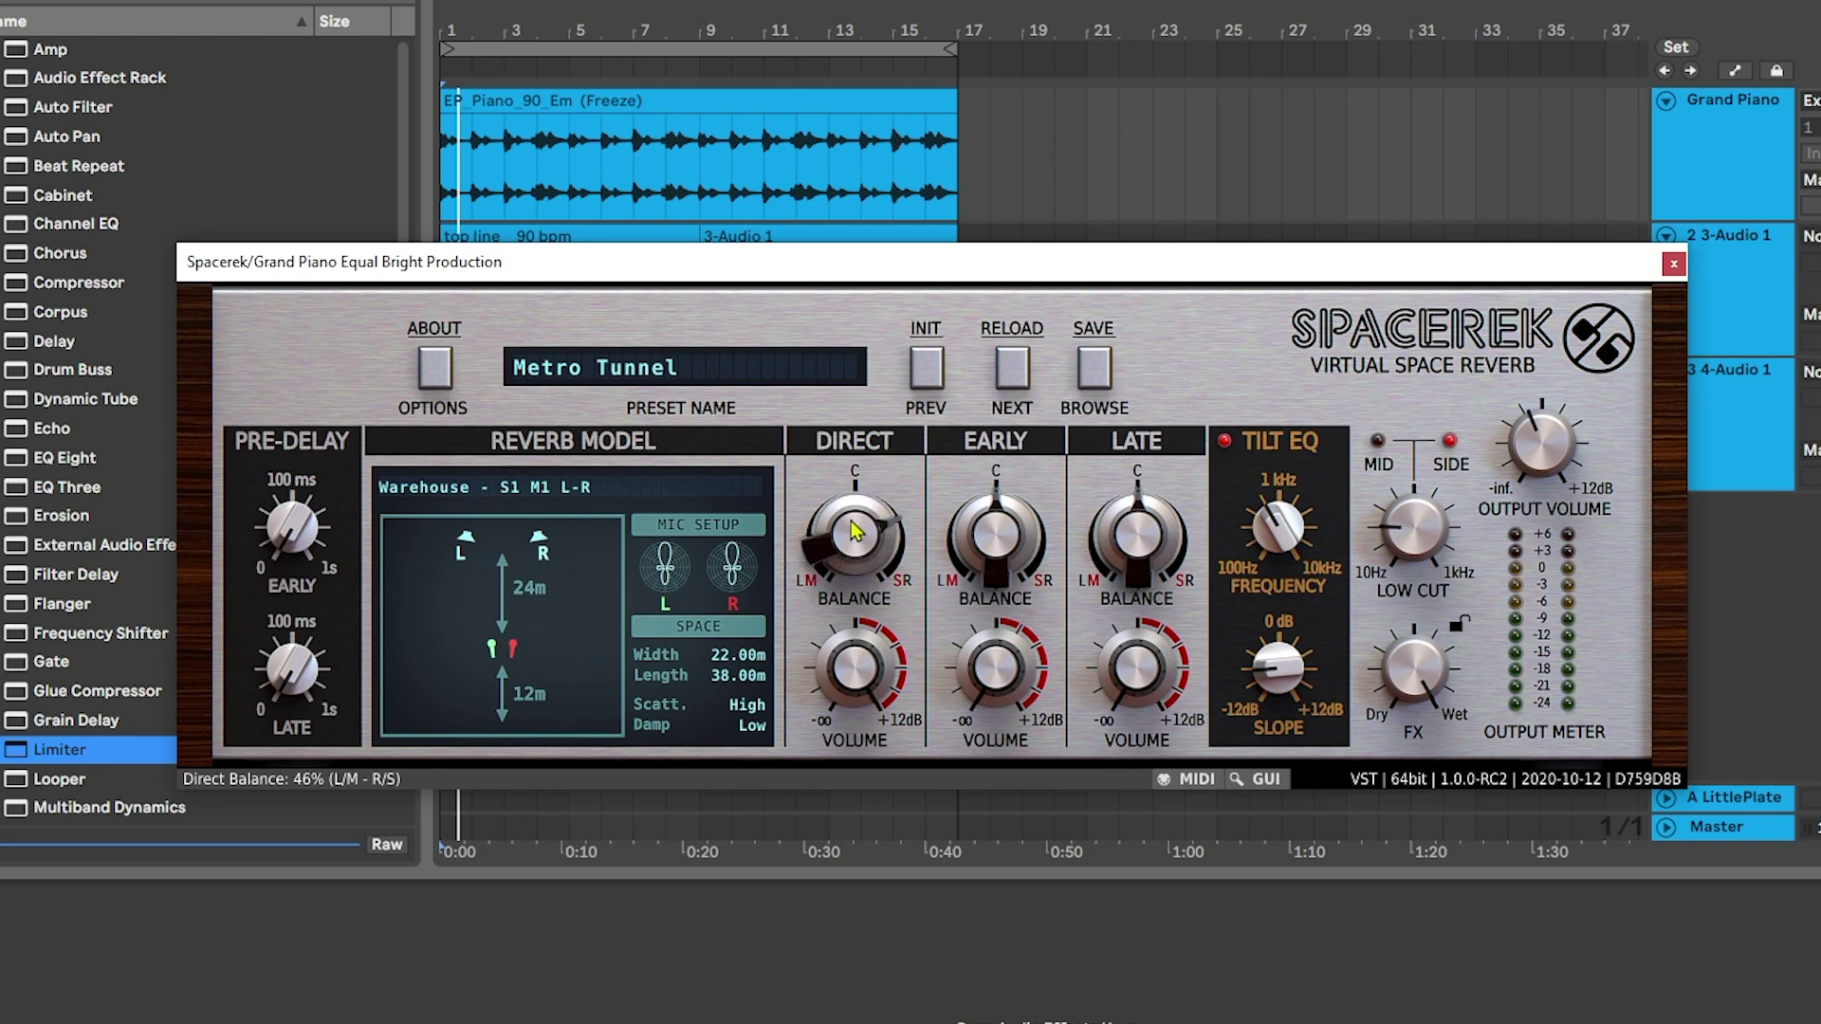
pyautogui.moveTo(859, 664); pyautogui.dragTo(929, 685)
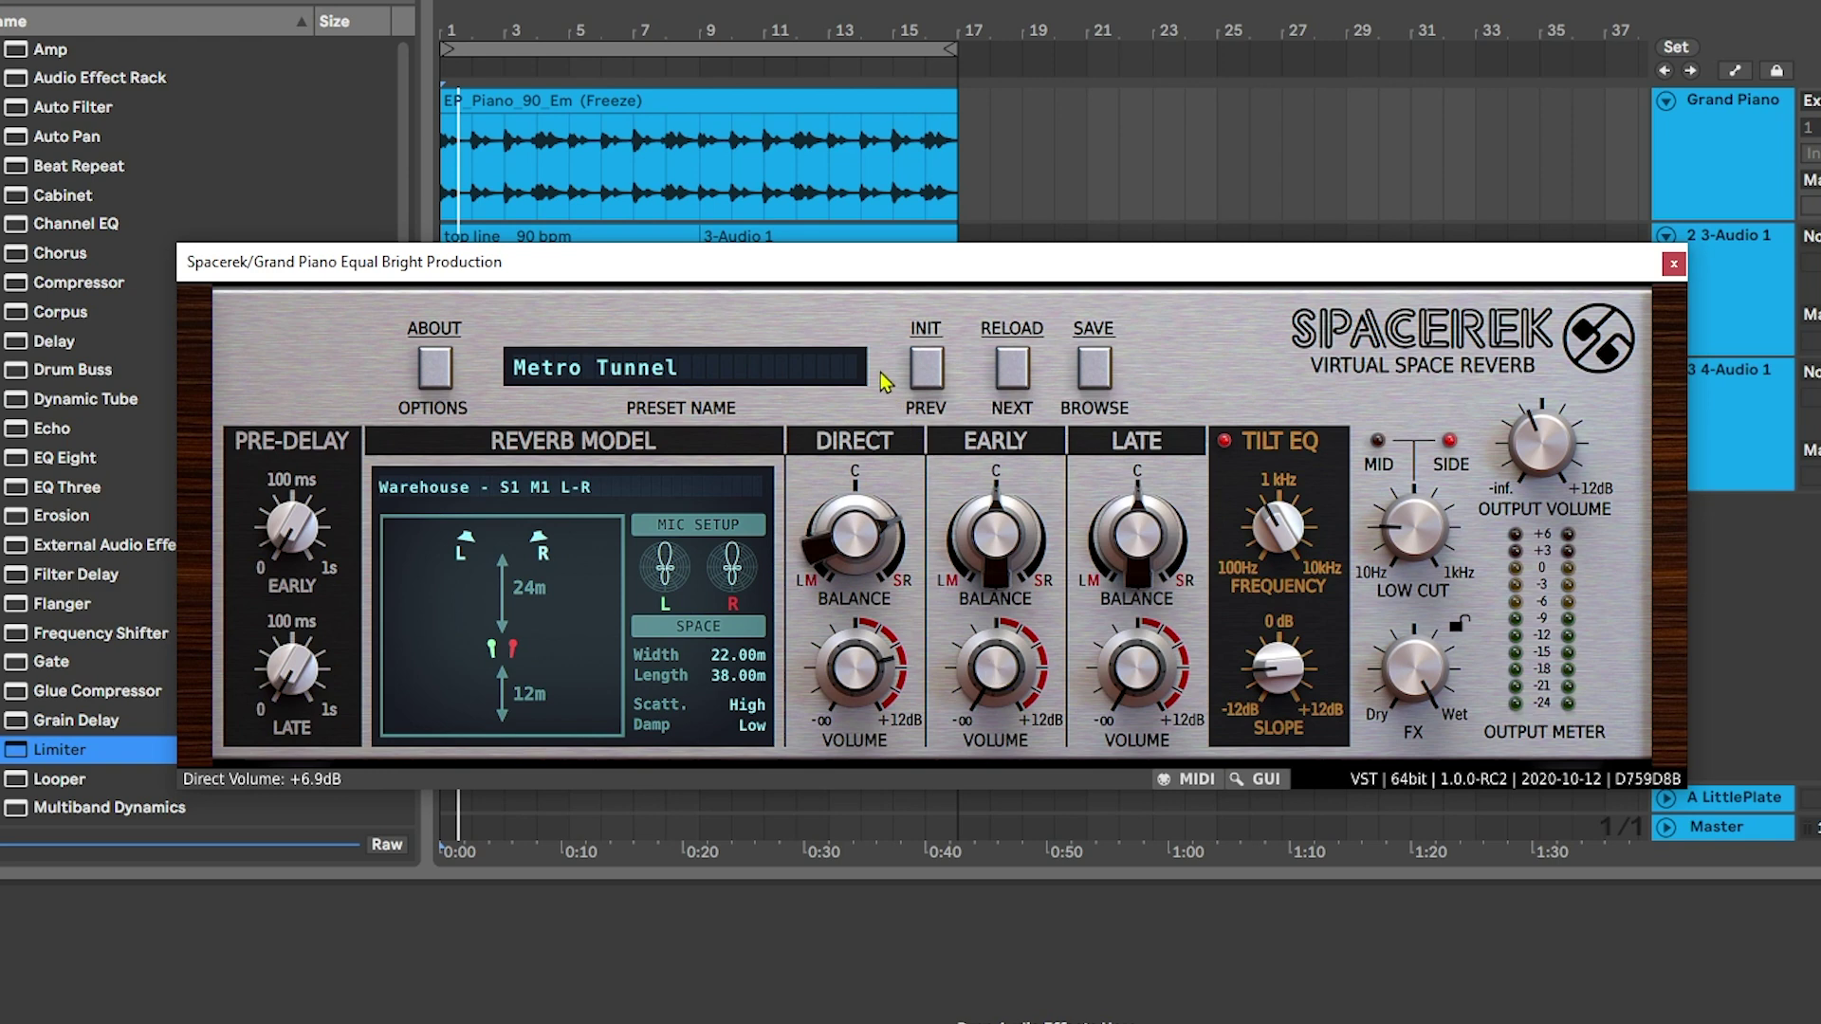
# Recenter the Direct and Early balances after trying an offset, and adjust the section volumes during playback, lowering the Late volume.
pyautogui.moveTo(996, 550); pyautogui.dragTo(1013, 596)
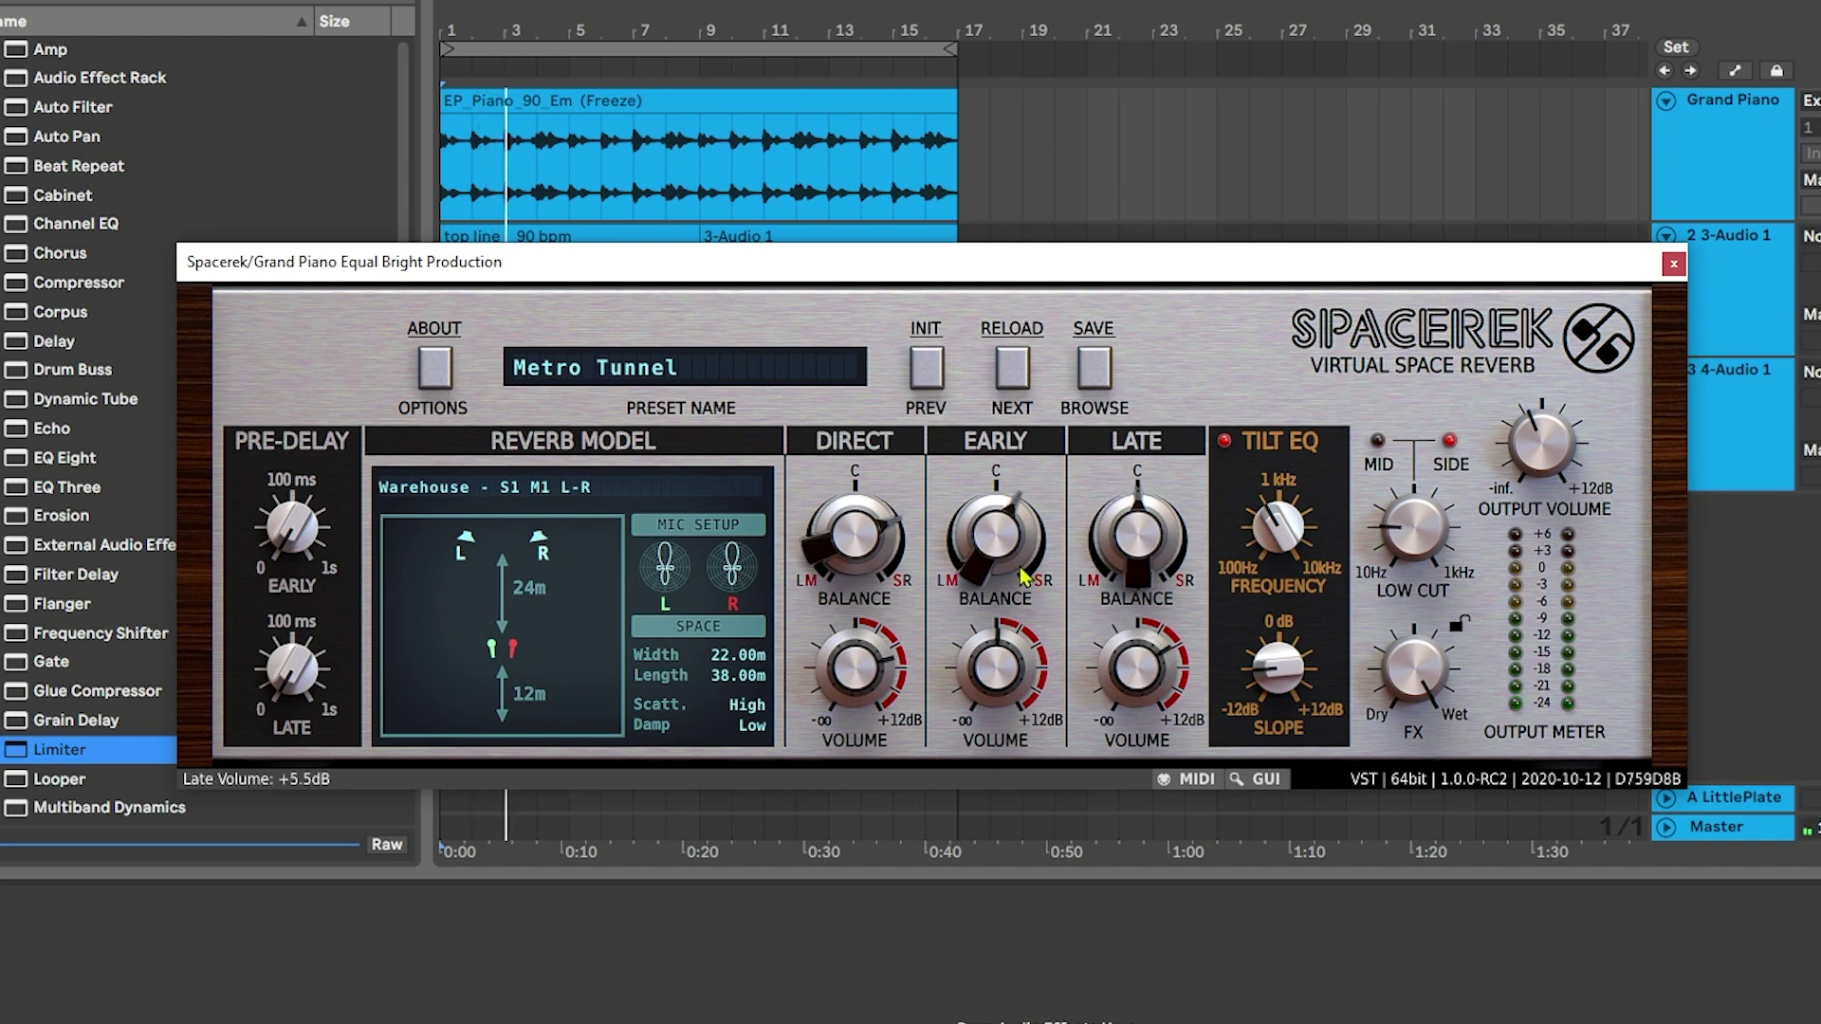
pyautogui.doubleClick(955, 549)
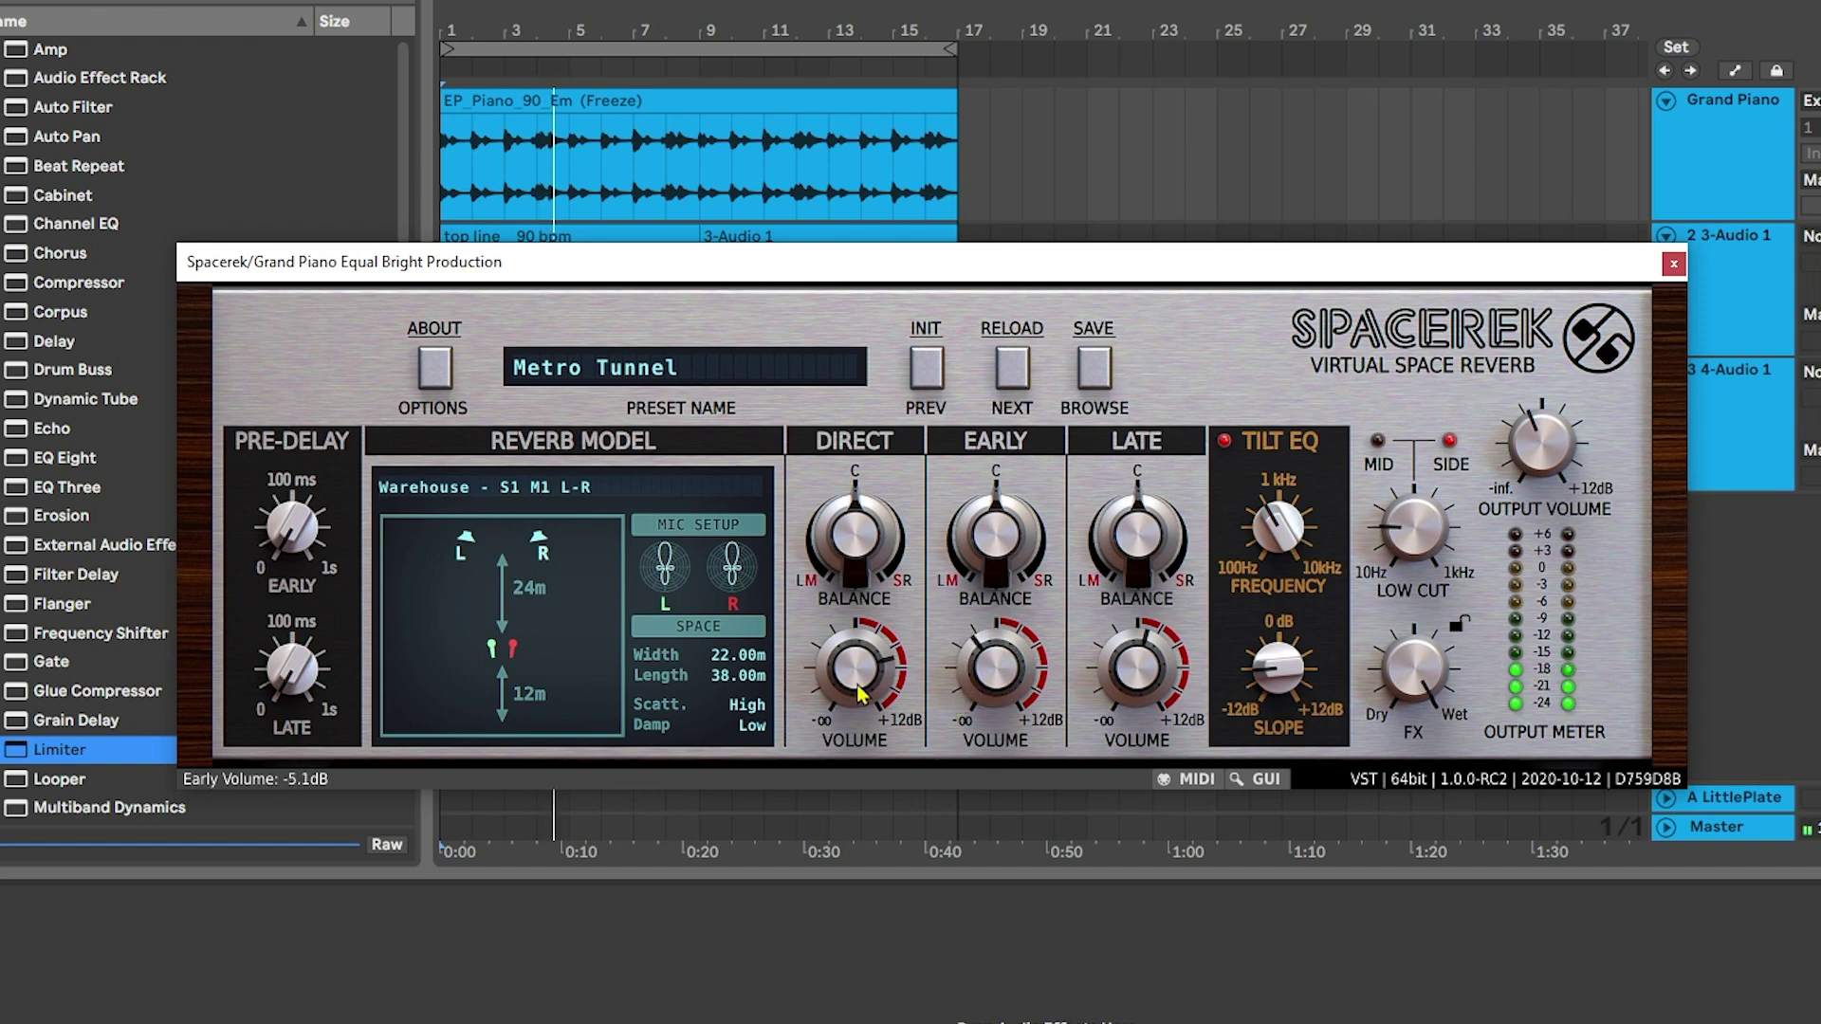
pyautogui.moveTo(858, 667); pyautogui.dragTo(872, 690)
pyautogui.moveTo(1091, 700); pyautogui.dragTo(1086, 717)
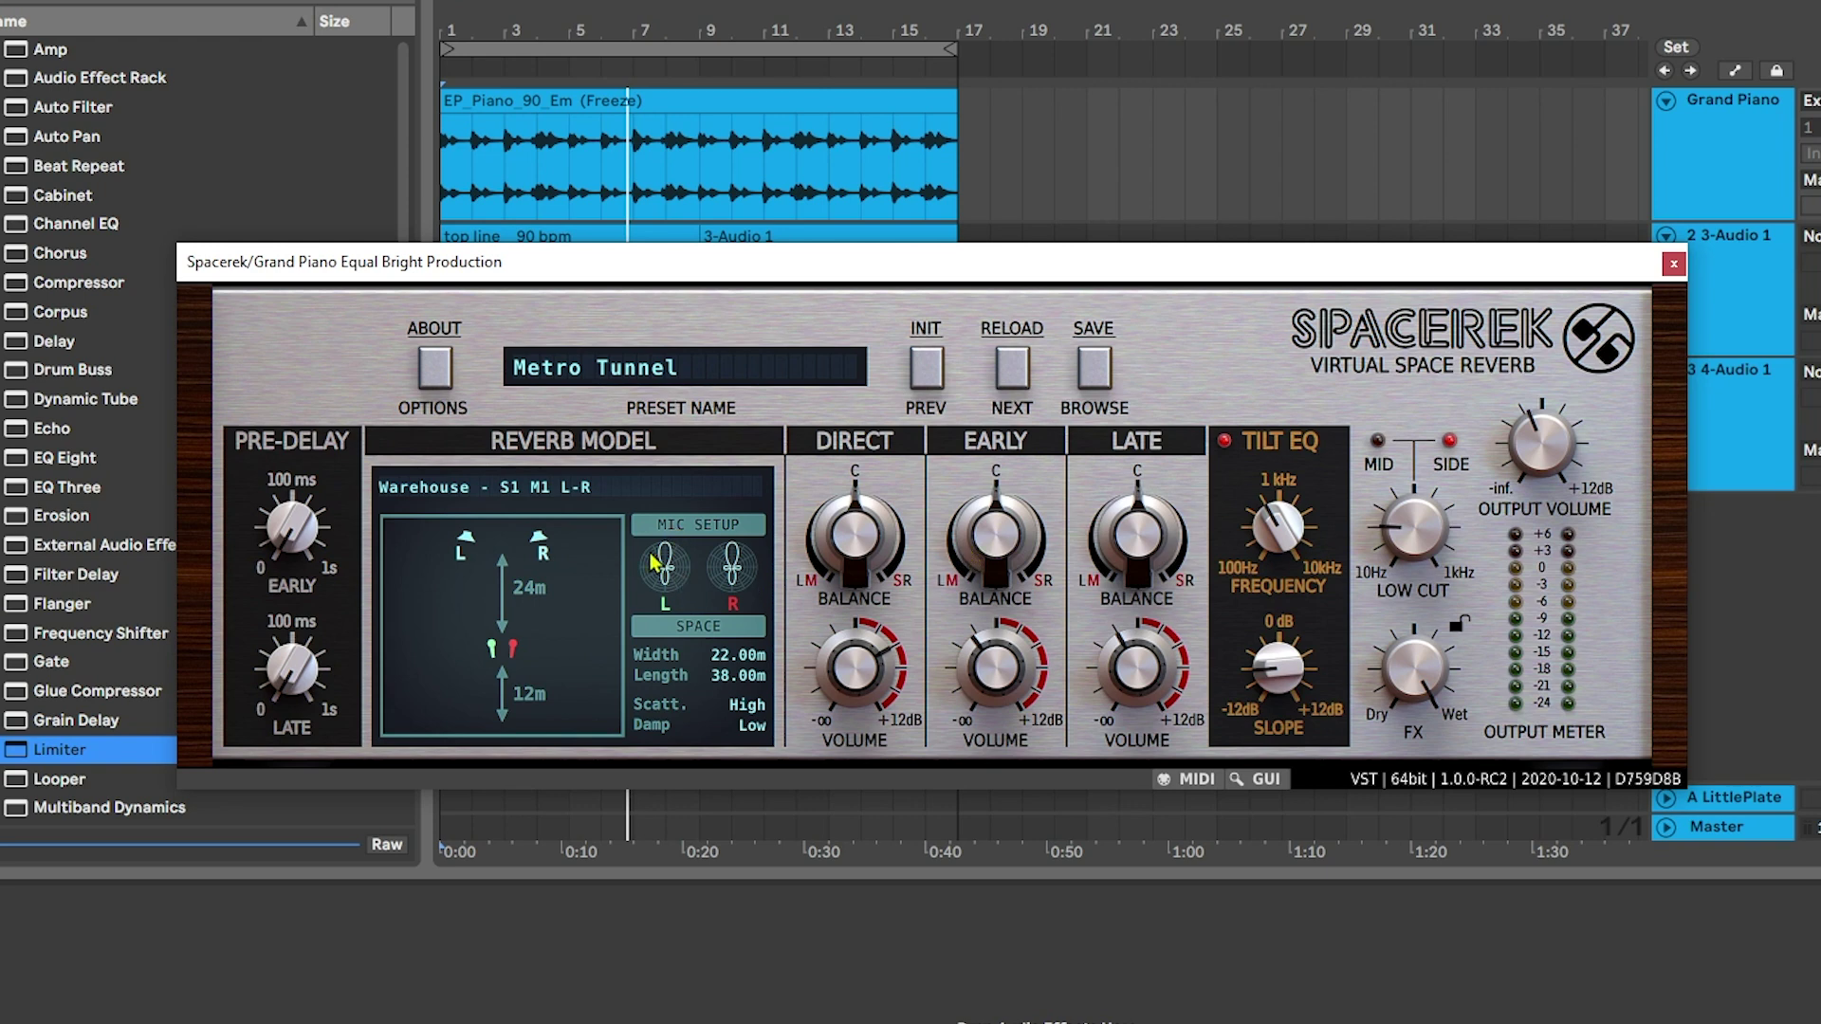
# Try the Early and Late balances at 100%, and swing both to -100% during playback.
pyautogui.moveTo(1003, 560); pyautogui.dragTo(949, 593)
pyautogui.moveTo(1141, 525); pyautogui.dragTo(1091, 569)
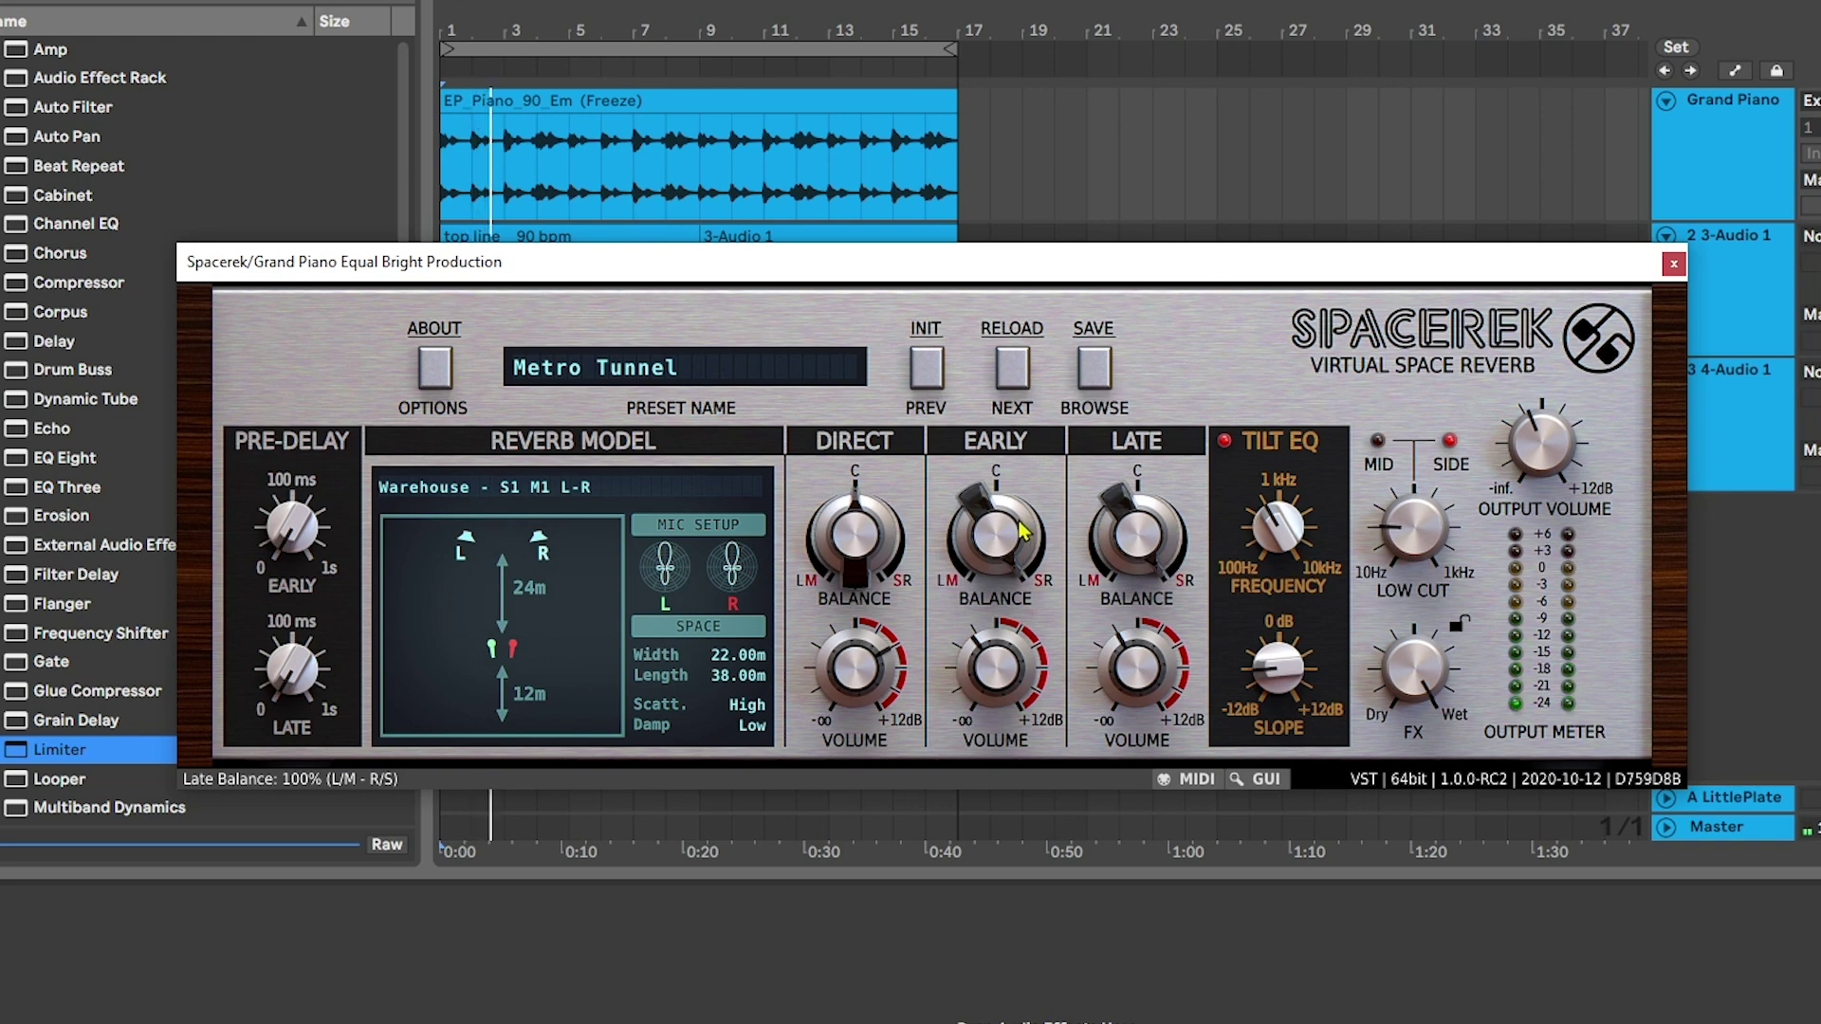
pyautogui.moveTo(1022, 532); pyautogui.dragTo(1024, 493)
pyautogui.moveTo(1134, 560)
pyautogui.mouseDown()
pyautogui.moveTo(1134, 619)
pyautogui.moveTo(1127, 530)
pyautogui.mouseUp()
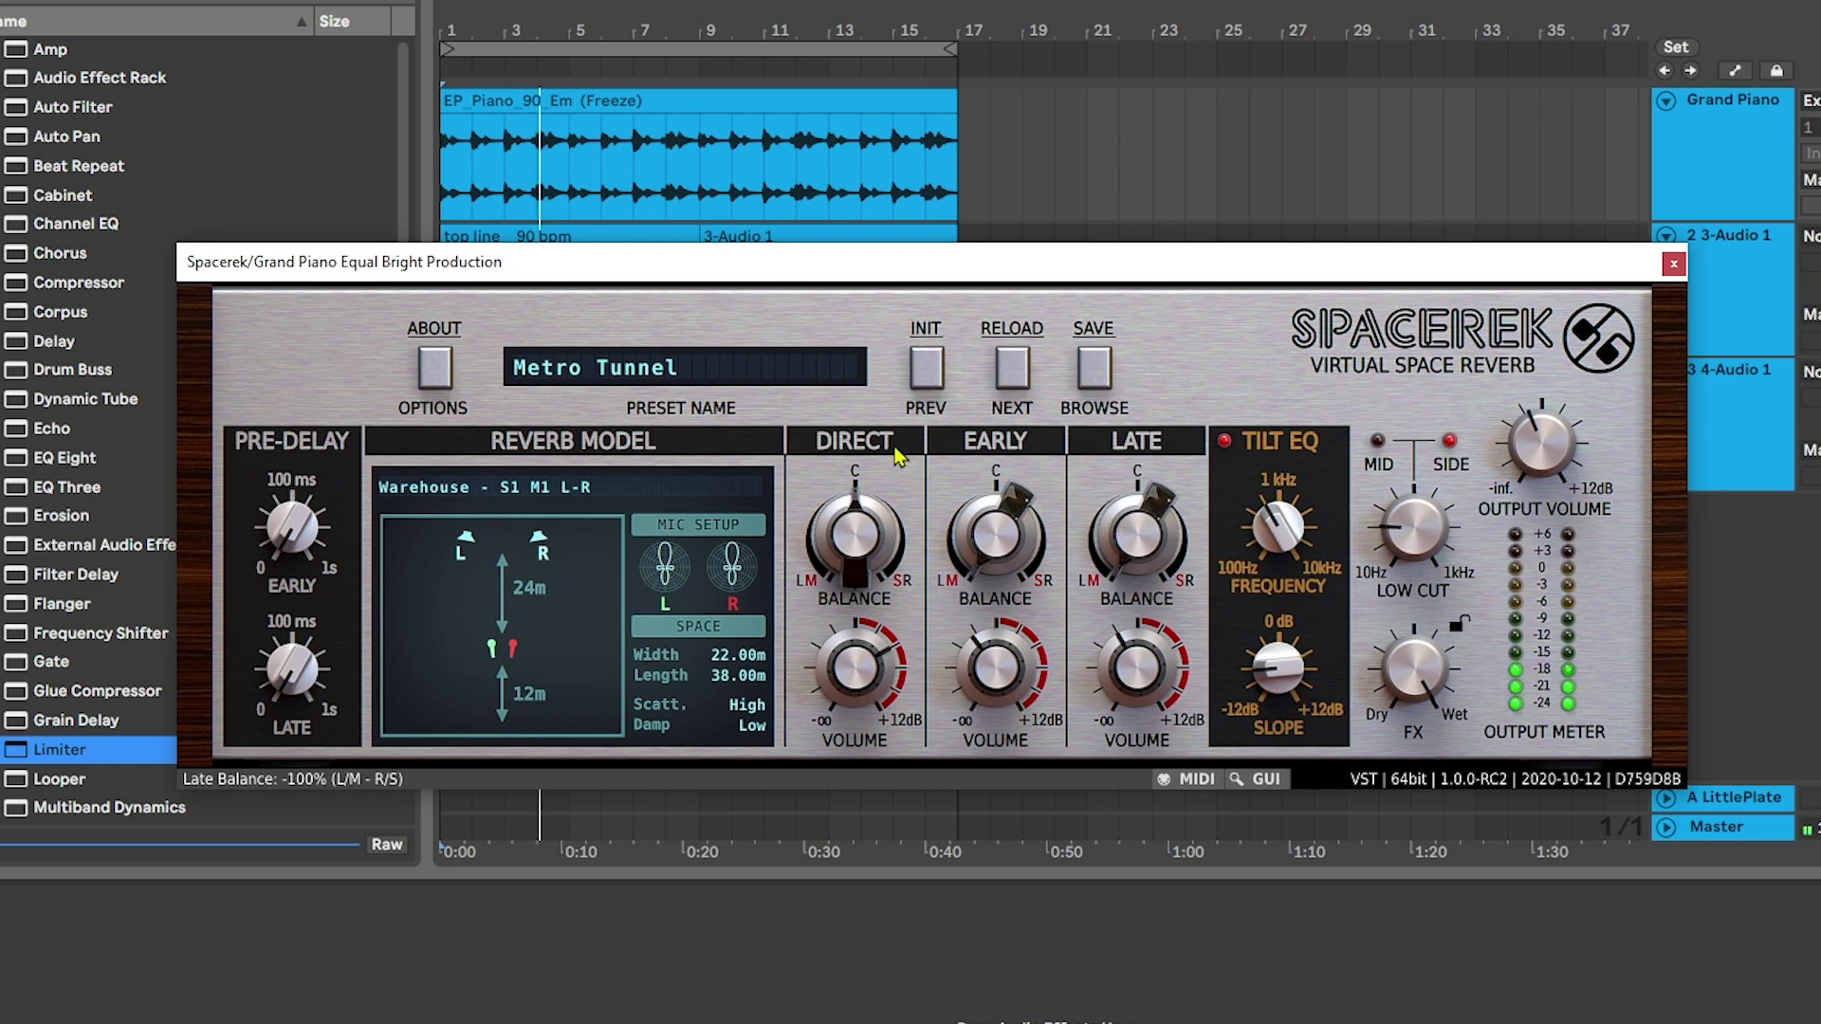
# Change the reverb model to Warehouse - S1 M3 M-S.
pyautogui.click(581, 488)
pyautogui.click(1534, 475)
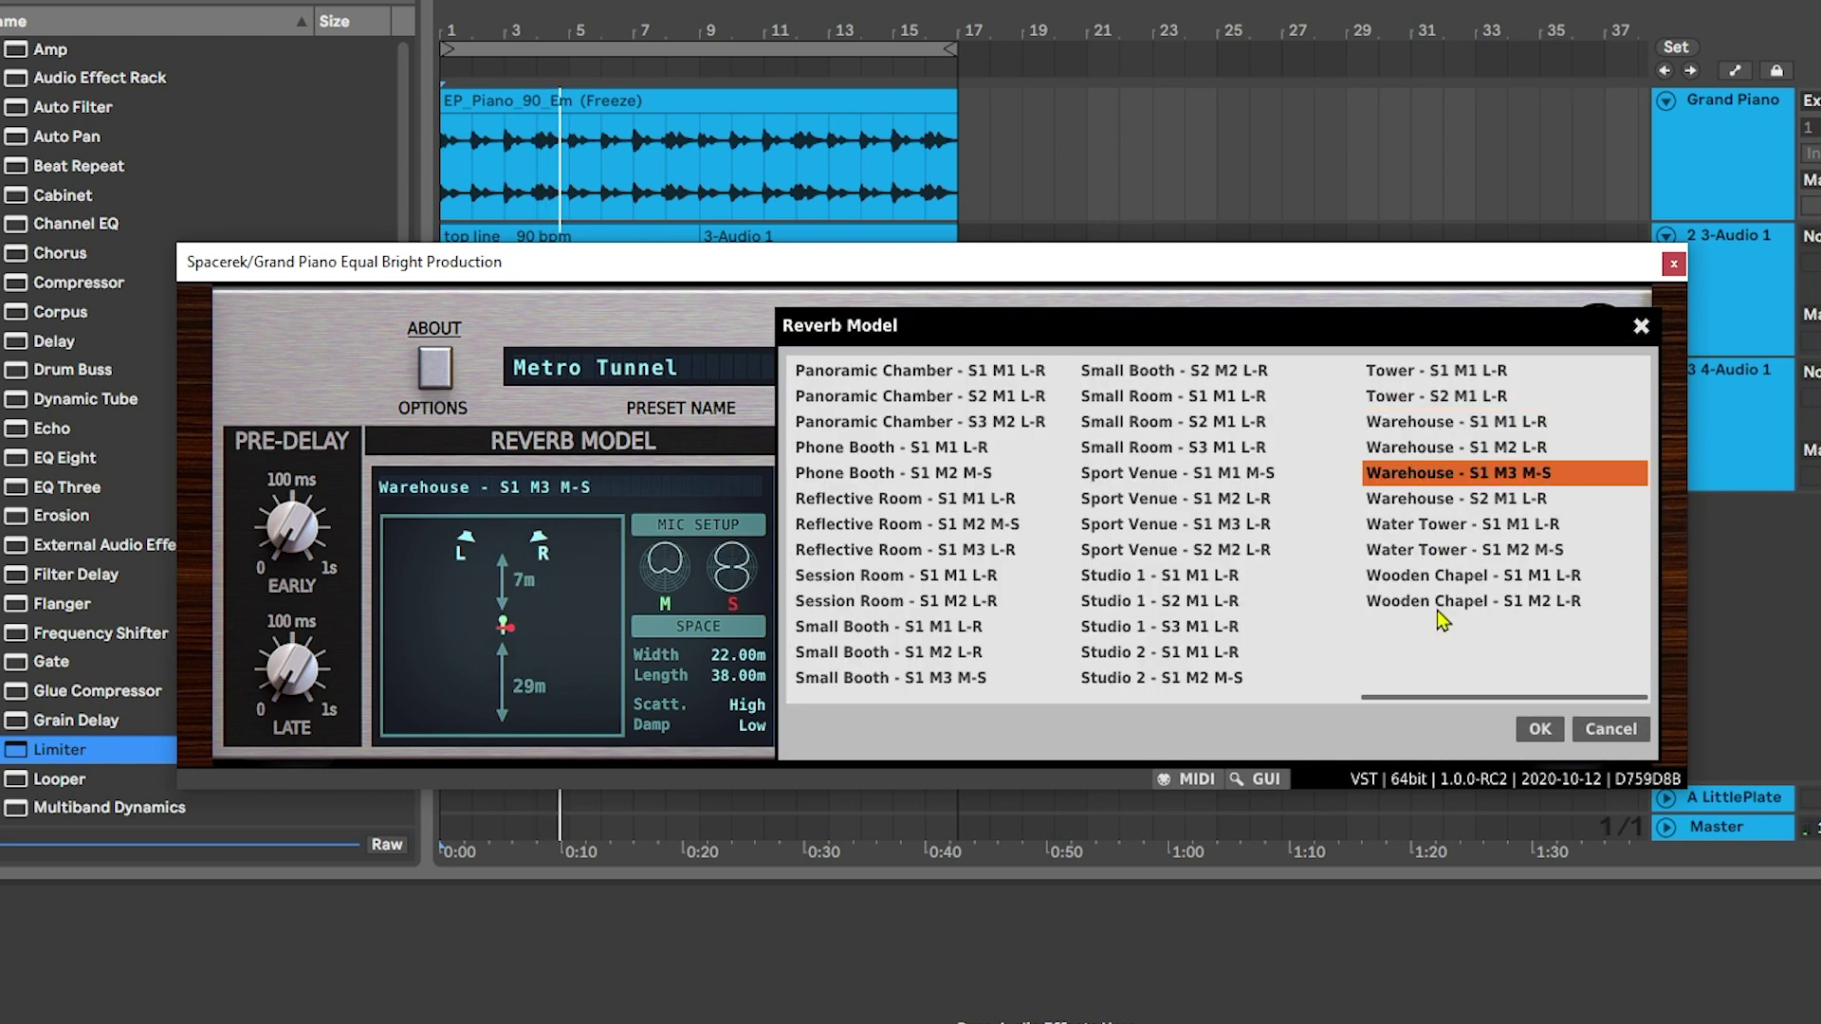
pyautogui.click(1540, 728)
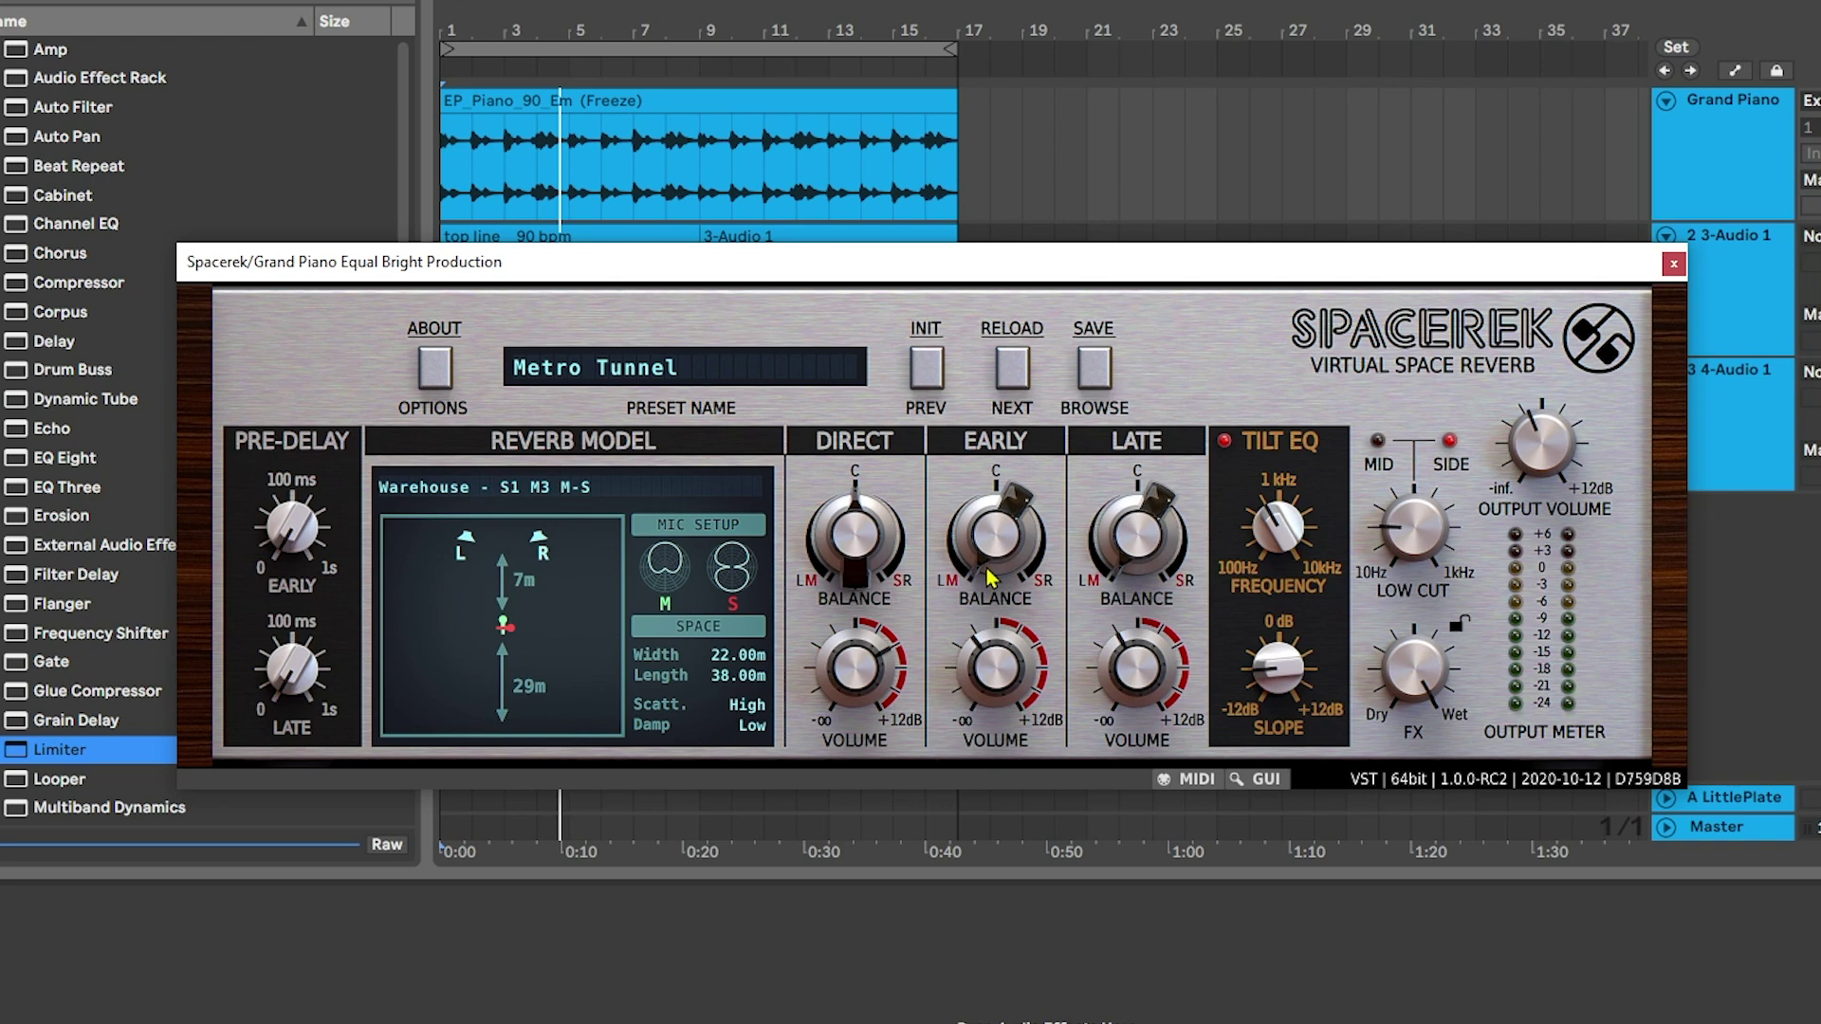
# Swing the Late balance to the opposite extreme from the Early balance, adjust the Late pre-delay, and play the piano.
pyautogui.moveTo(1006, 560)
pyautogui.mouseDown()
pyautogui.moveTo(977, 564)
pyautogui.moveTo(1029, 560)
pyautogui.mouseUp()
pyautogui.moveTo(1145, 558); pyautogui.dragTo(1167, 465)
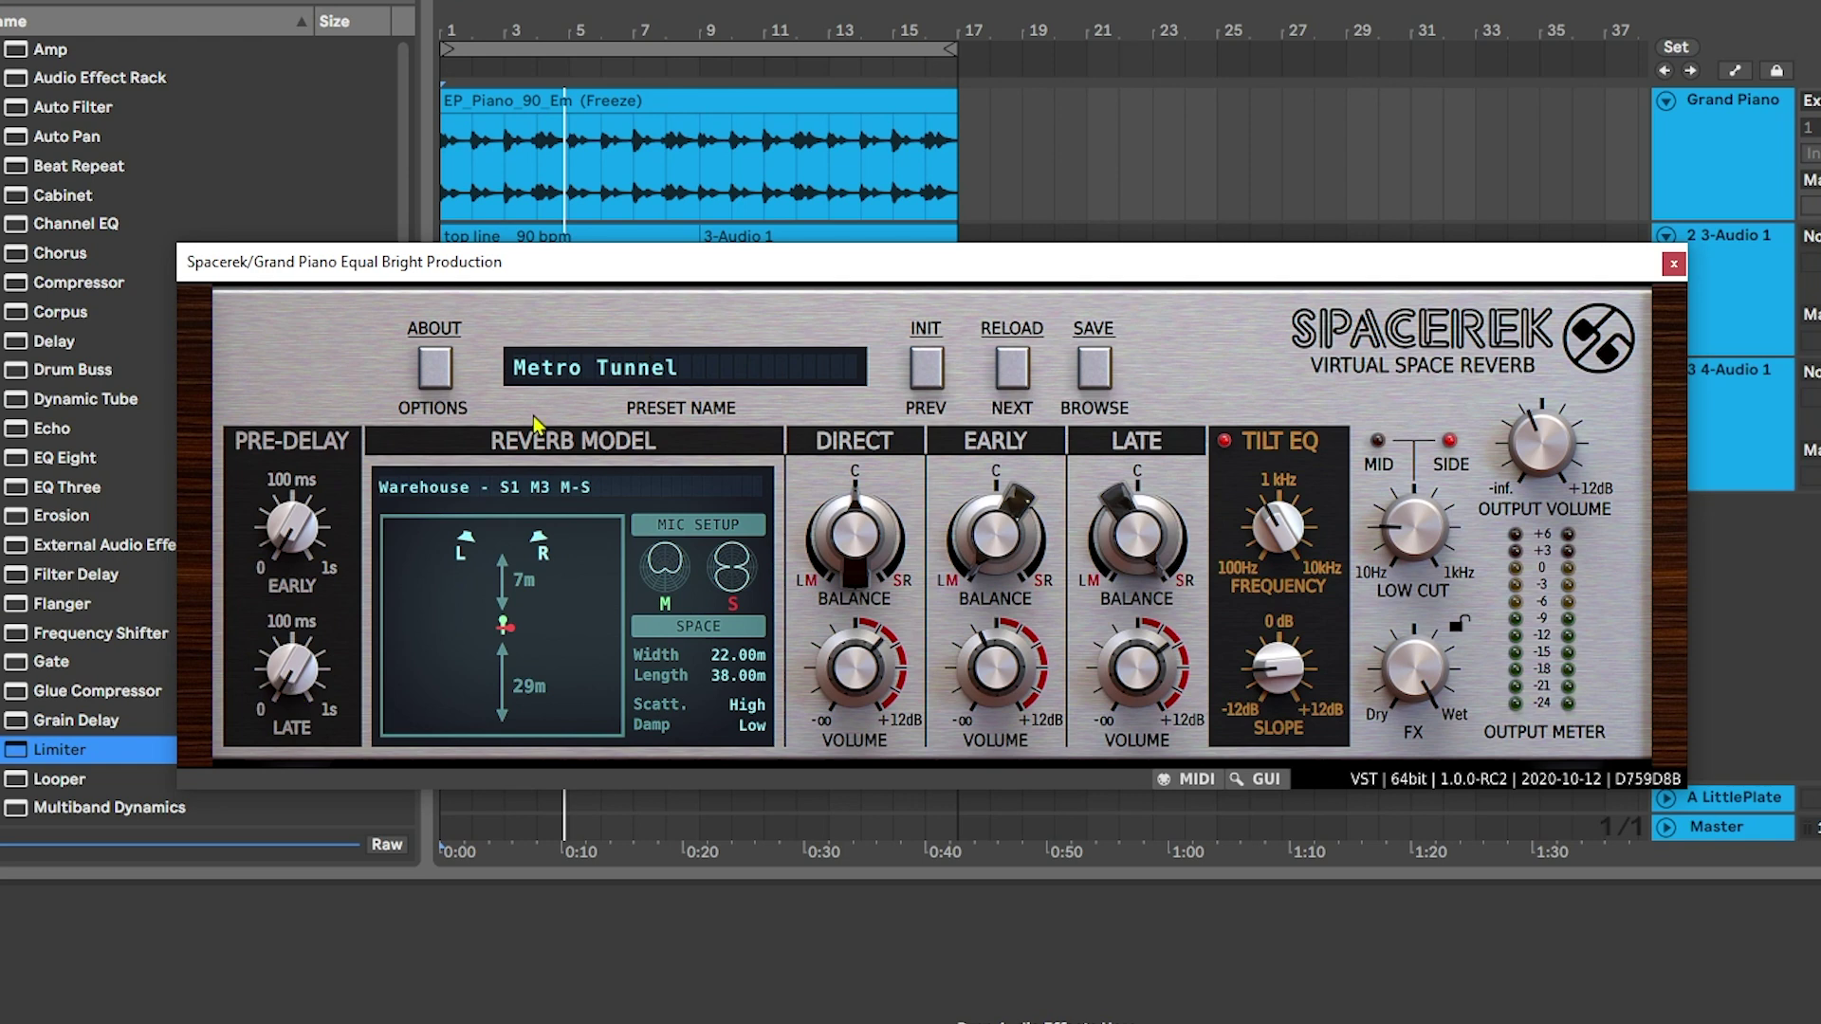
pyautogui.moveTo(301, 685); pyautogui.dragTo(285, 640)
pyautogui.press('space')
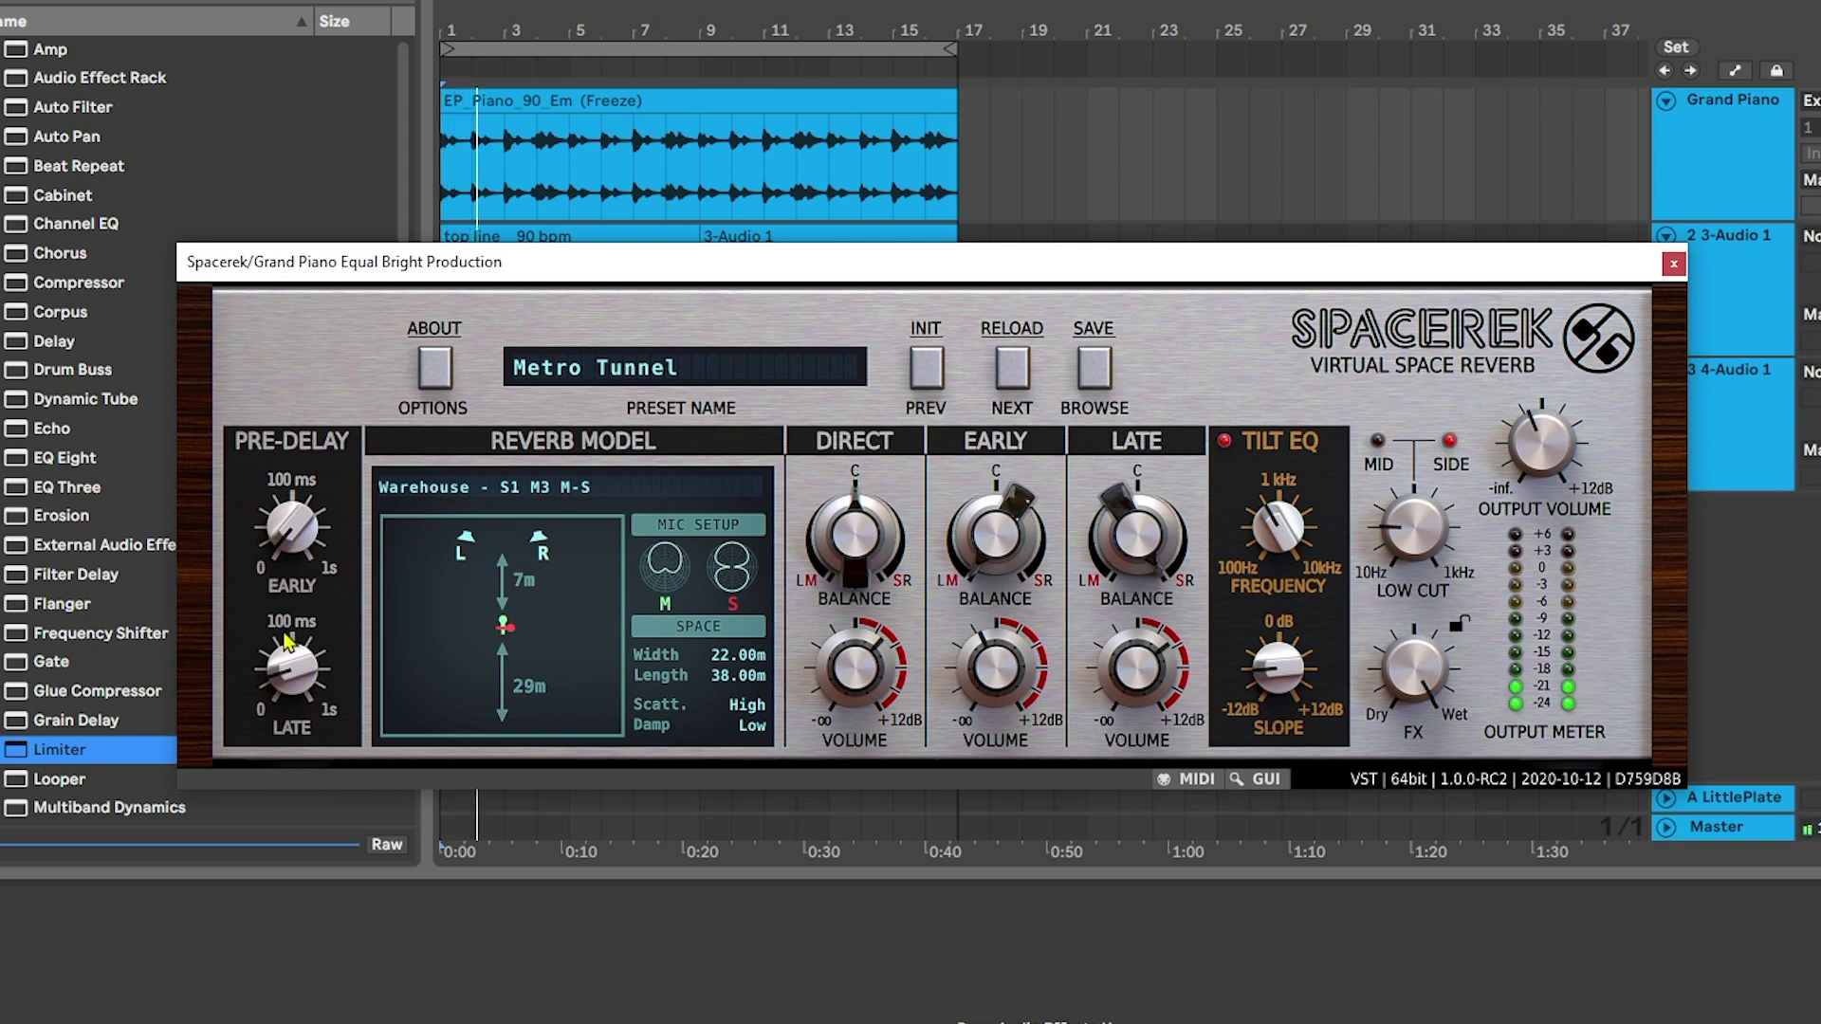
# Set the Tilt EQ frequency to 999 Hz and its slope to -5.2 dB.
pyautogui.click(1225, 441)
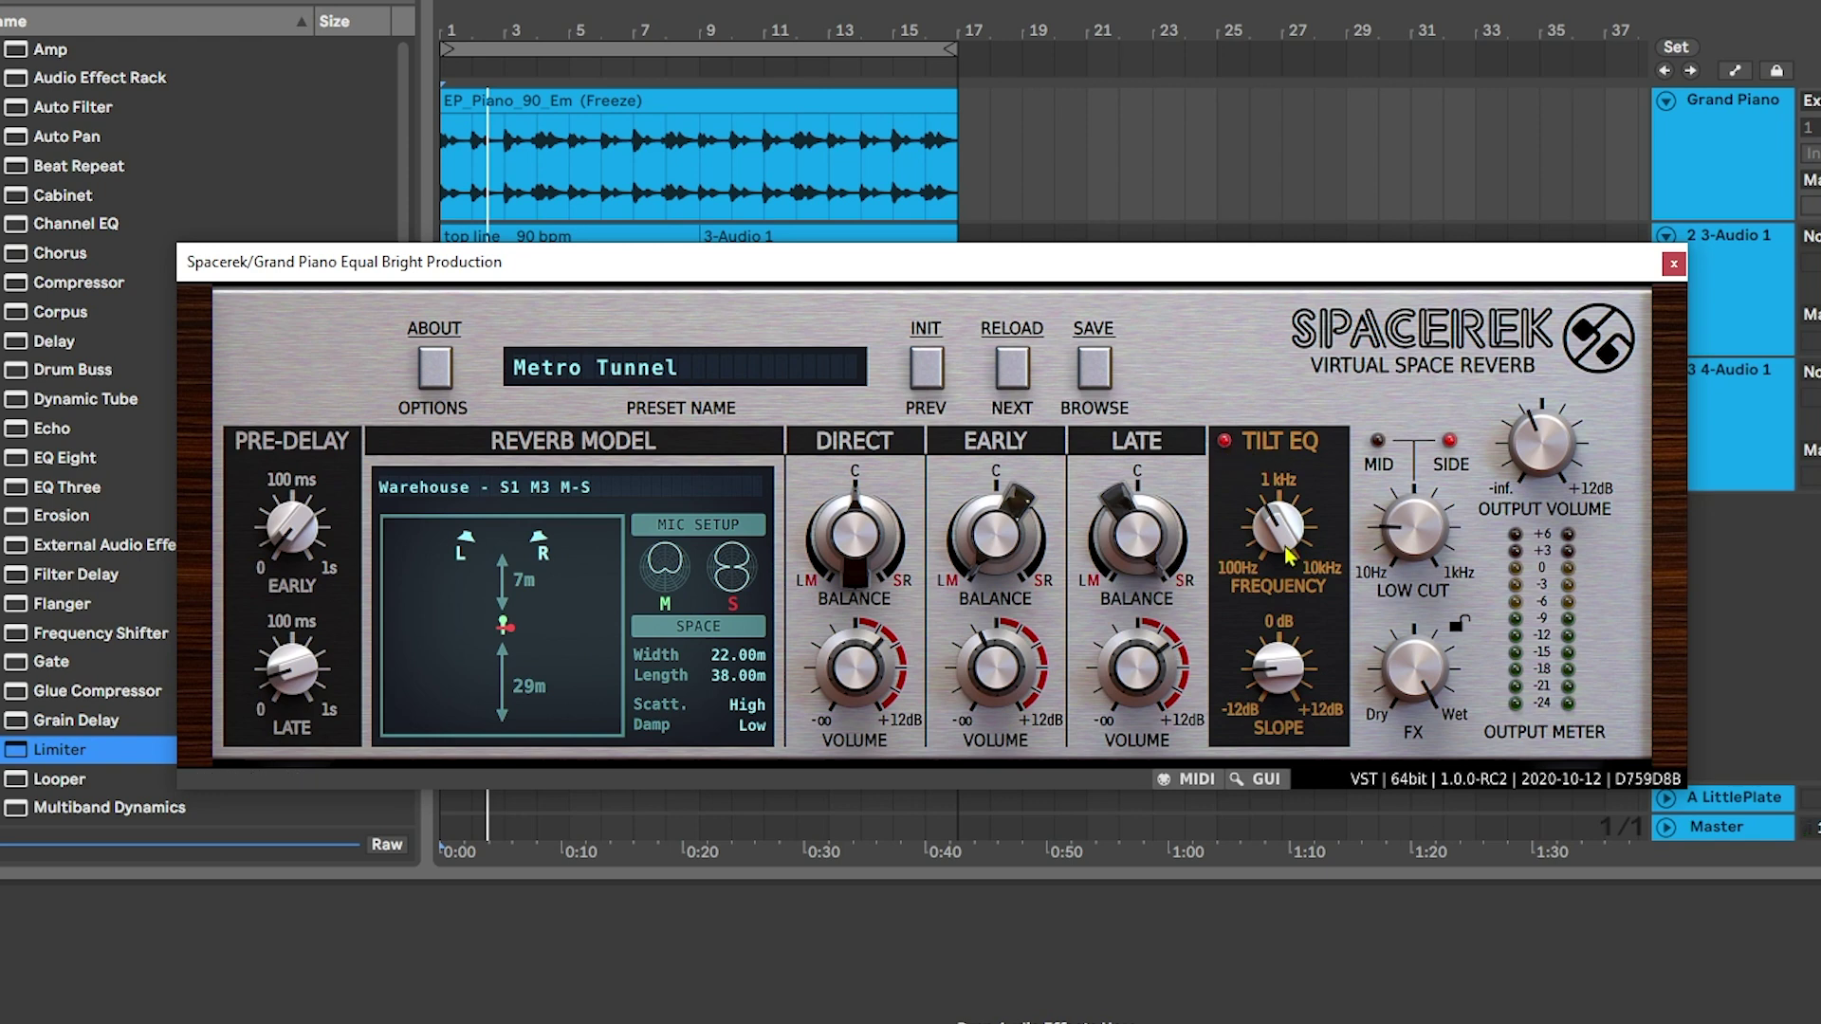
pyautogui.moveTo(1285, 530); pyautogui.dragTo(1285, 498)
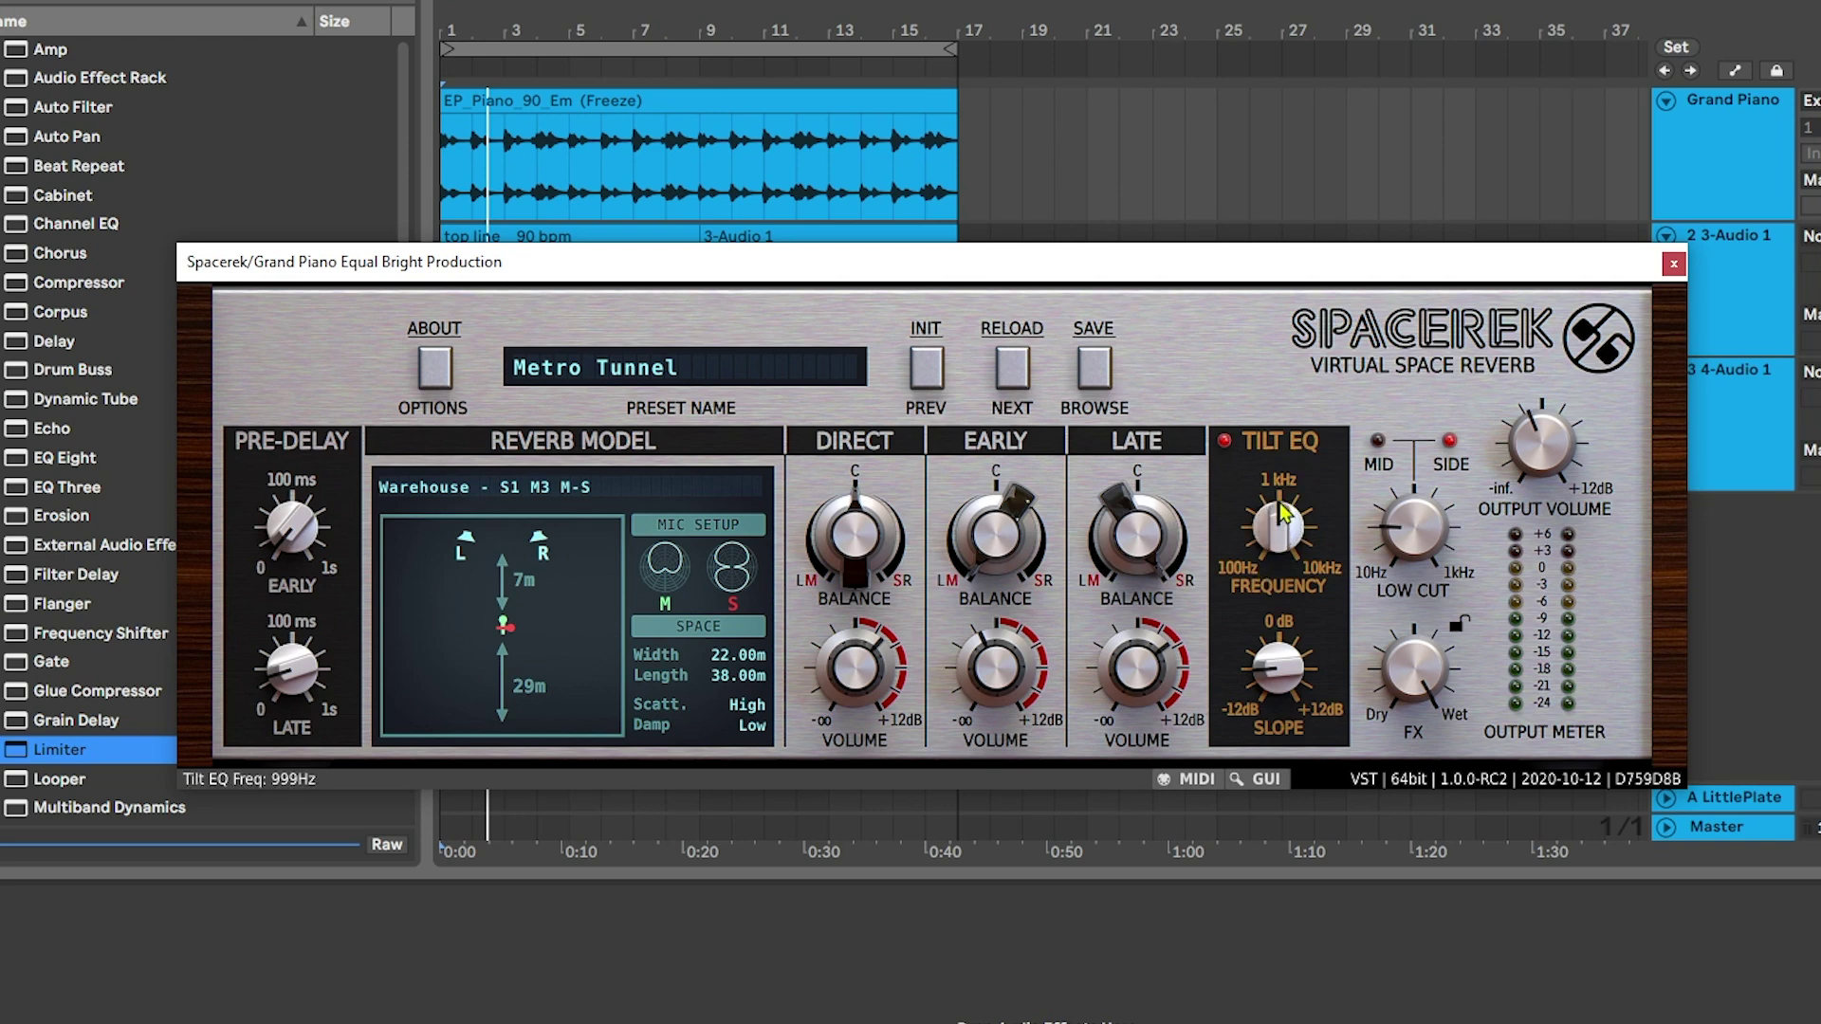
pyautogui.moveTo(1275, 683)
pyautogui.mouseDown()
pyautogui.moveTo(1268, 626)
pyautogui.moveTo(1283, 708)
pyautogui.mouseUp()
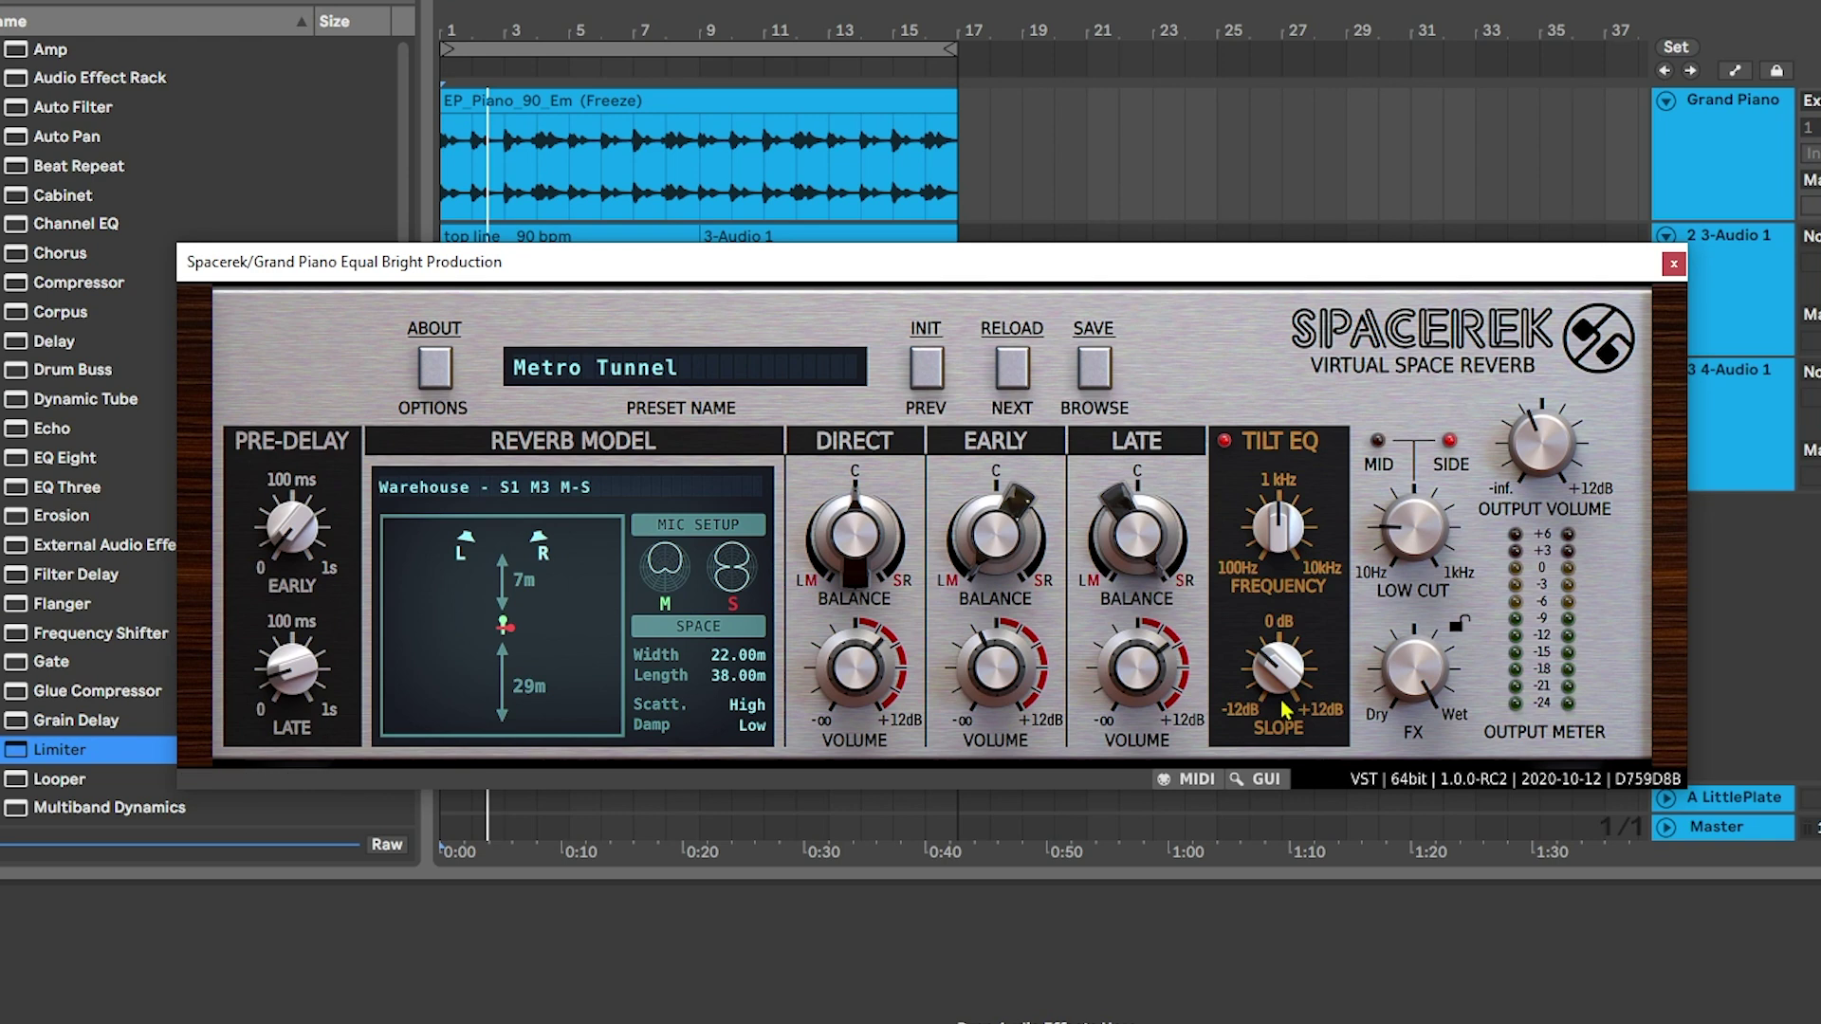
pyautogui.moveTo(1273, 667); pyautogui.dragTo(1241, 780)
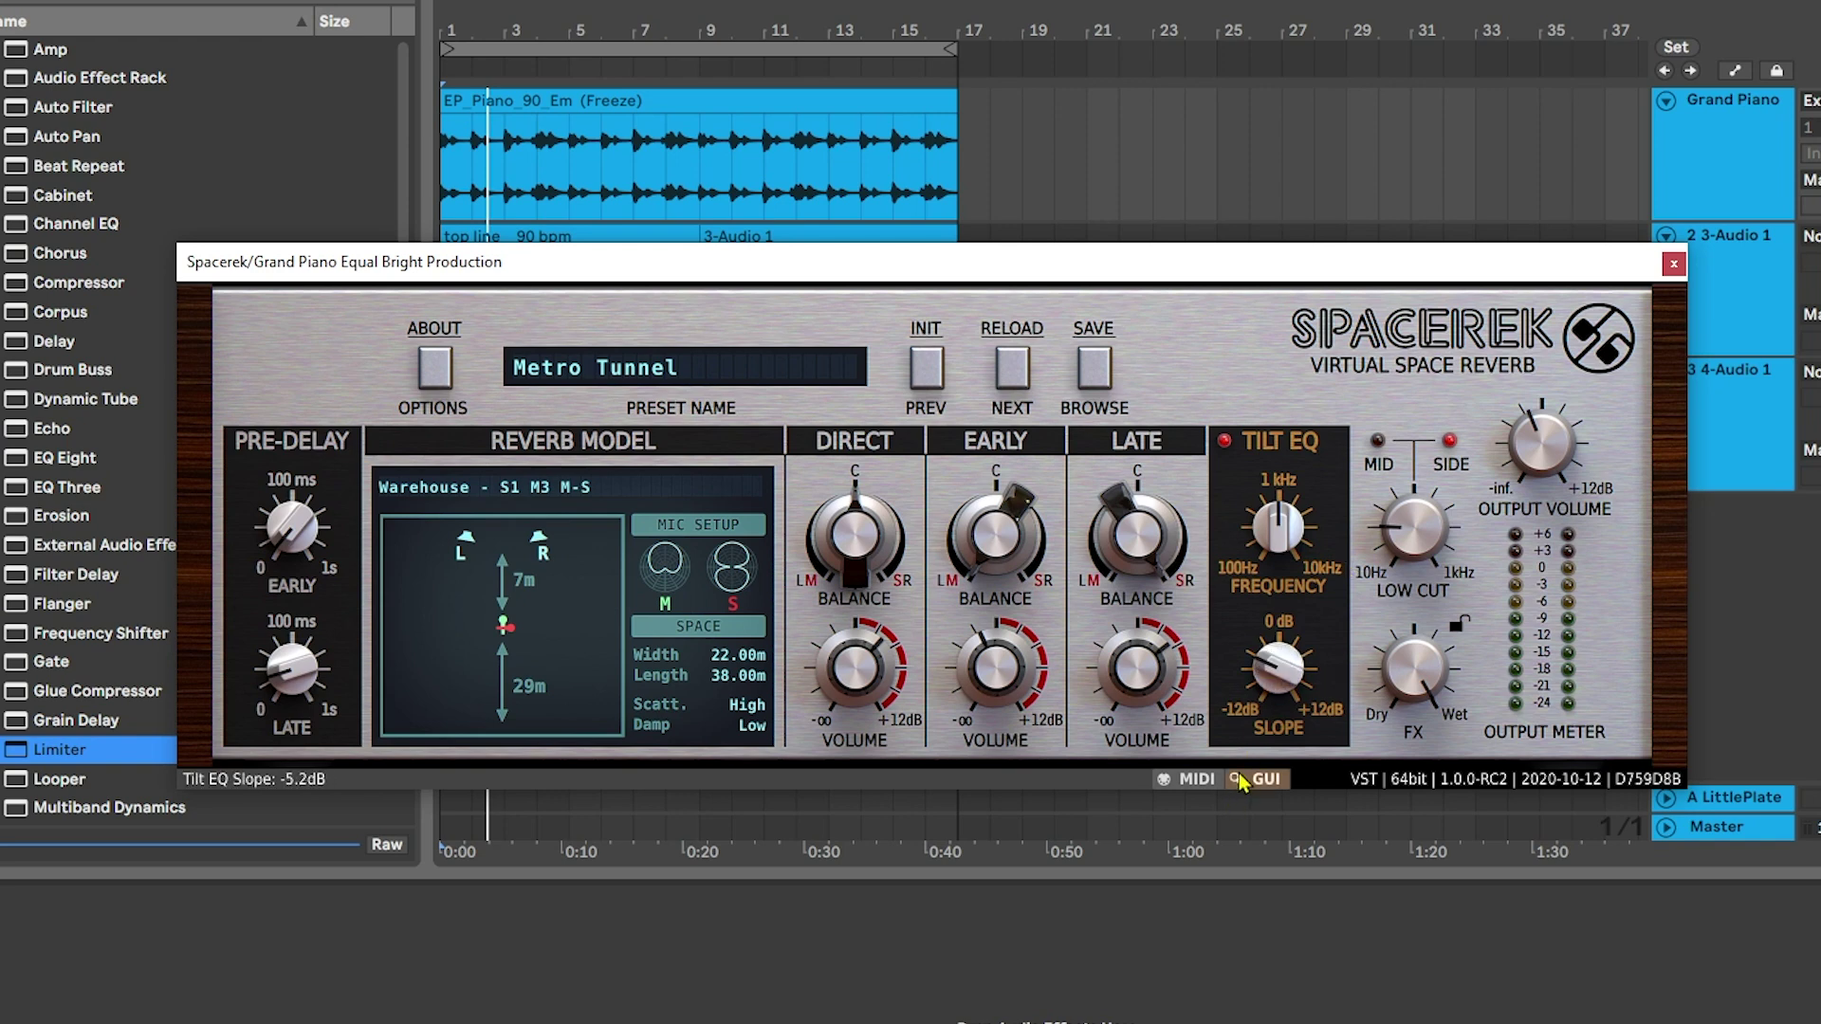
# Audition Tilt EQ slopes of -8.7 dB and +6.3 dB, set the frequency to 1.0 kHz, and lower the slope slightly below zero.
pyautogui.scroll(-3, 1288, 678)
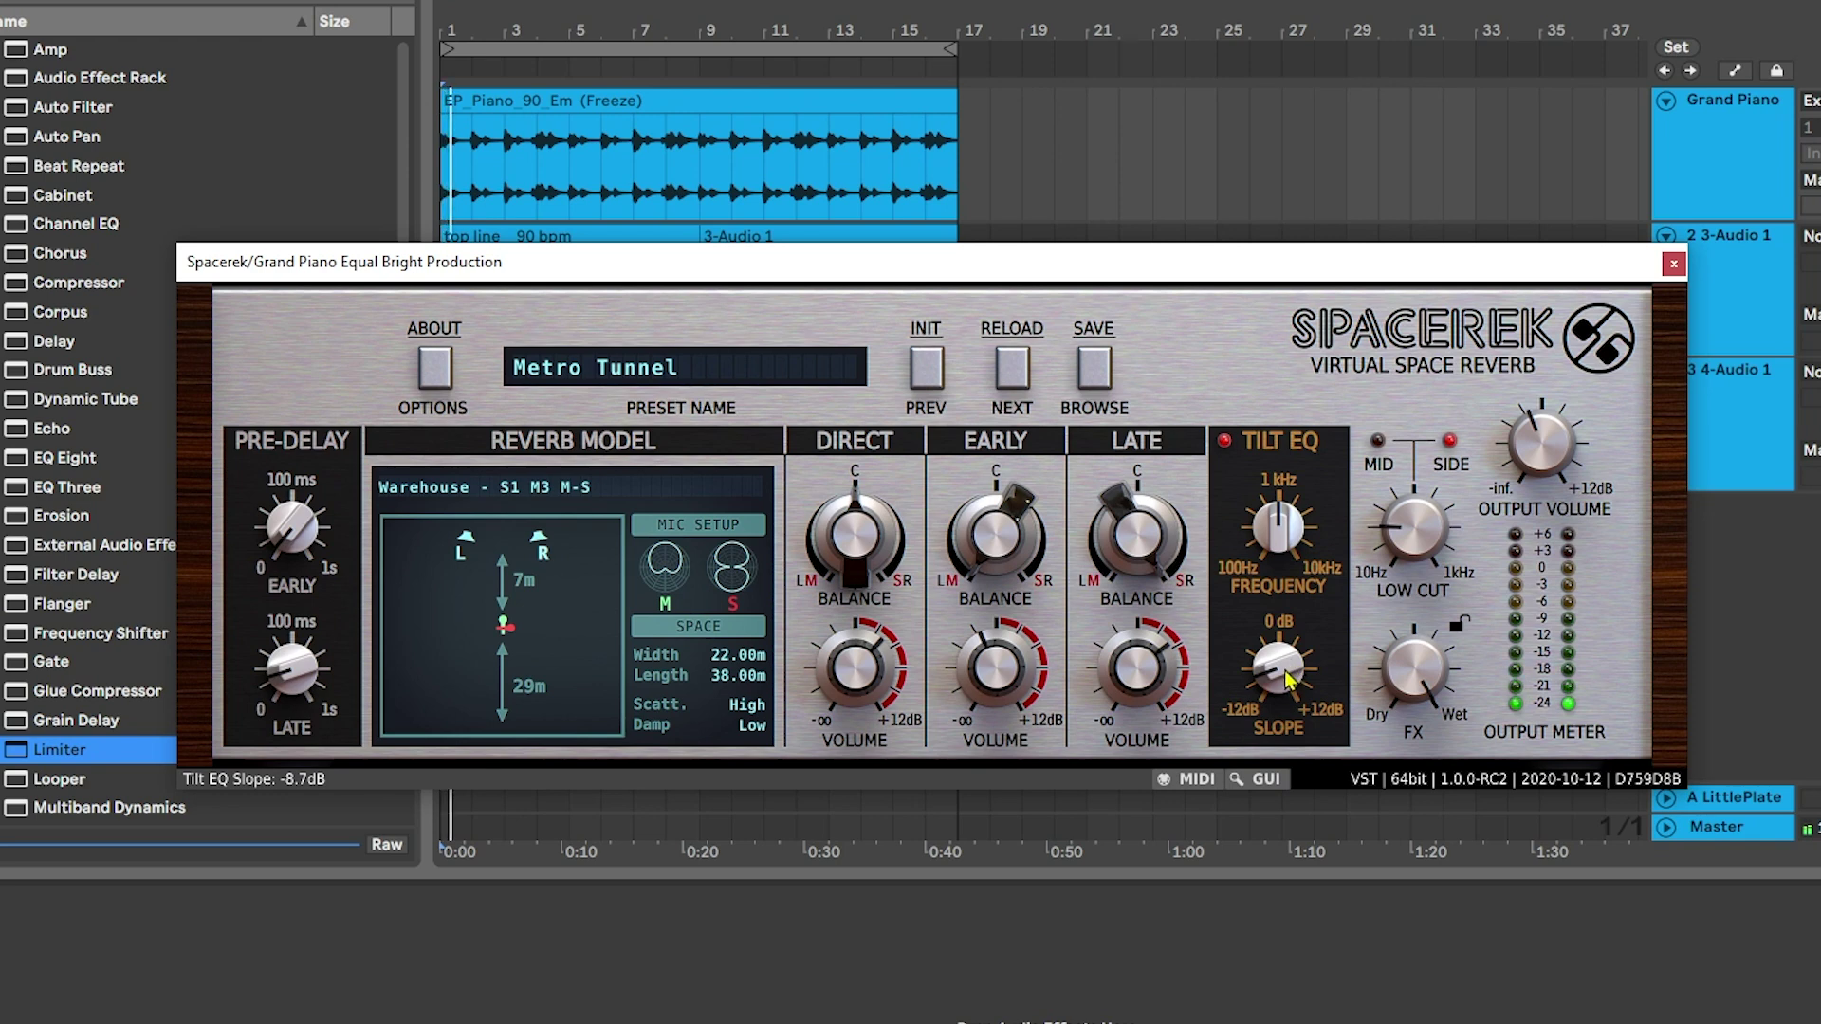
pyautogui.scroll(12, 1288, 678)
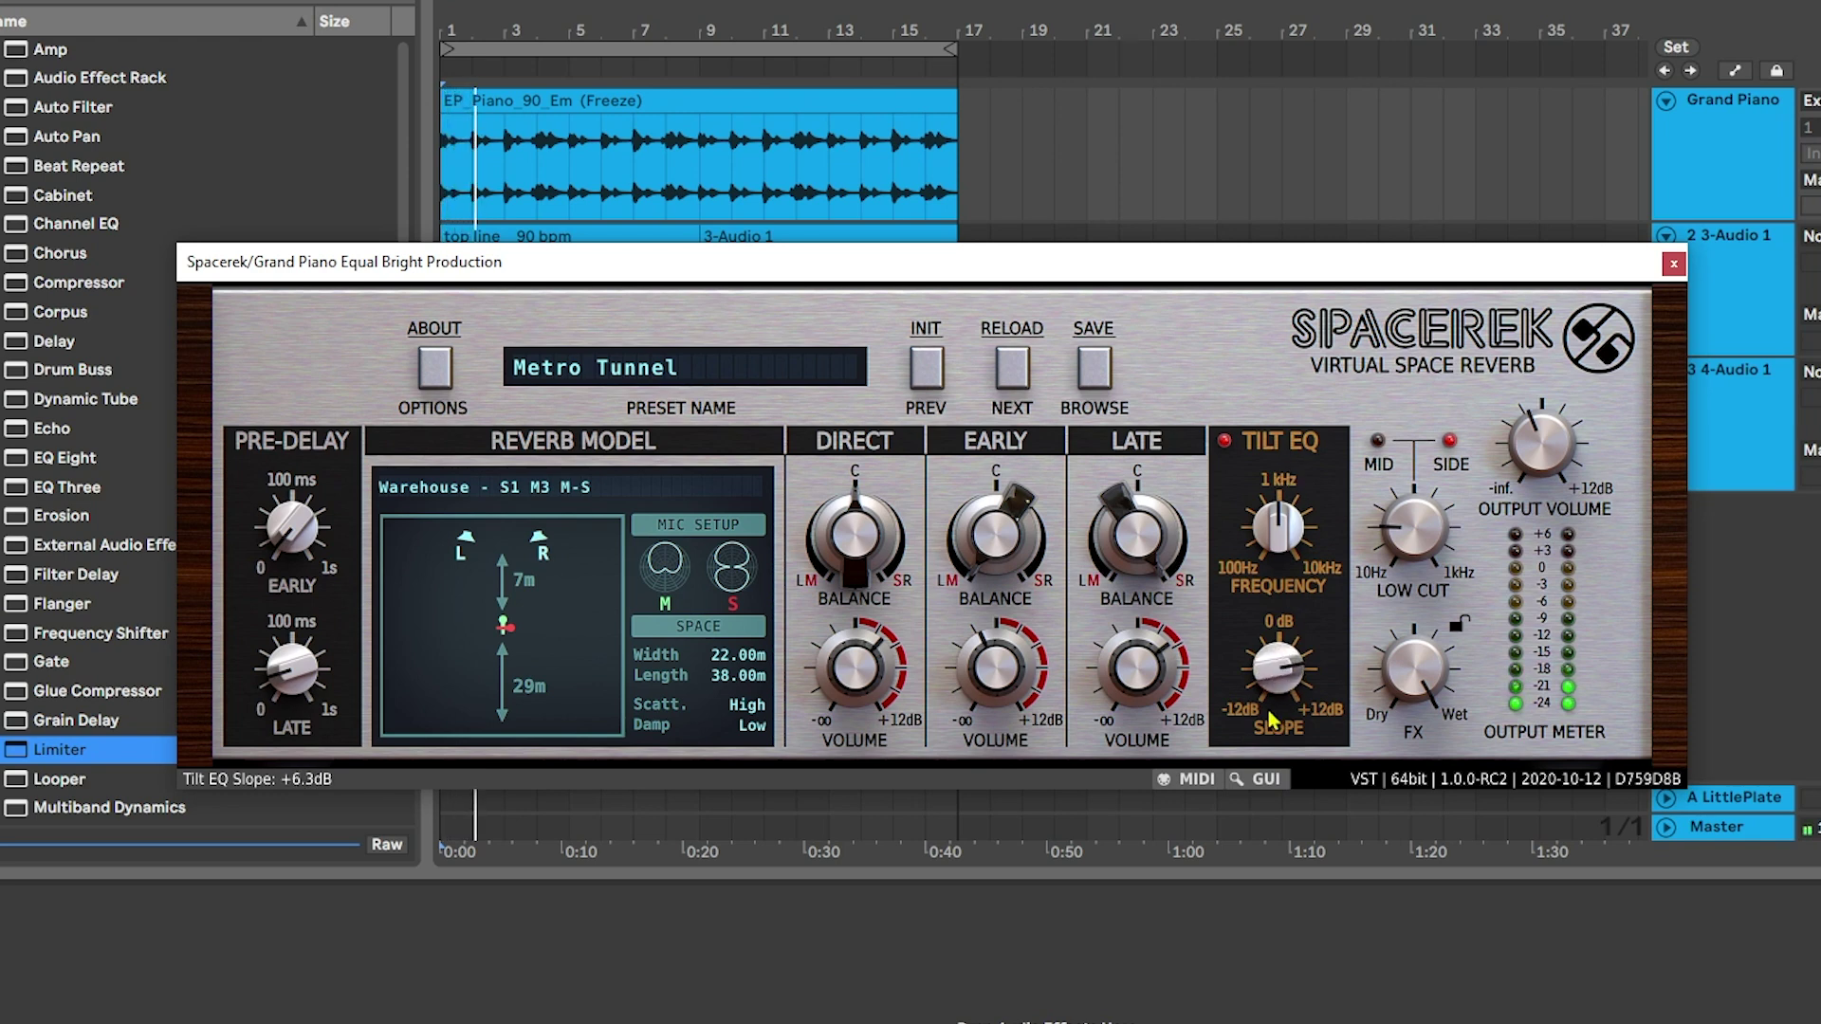
pyautogui.moveTo(1281, 523); pyautogui.dragTo(1298, 475)
pyautogui.moveTo(1278, 669); pyautogui.dragTo(1270, 500)
pyautogui.doubleClick(1270, 500)
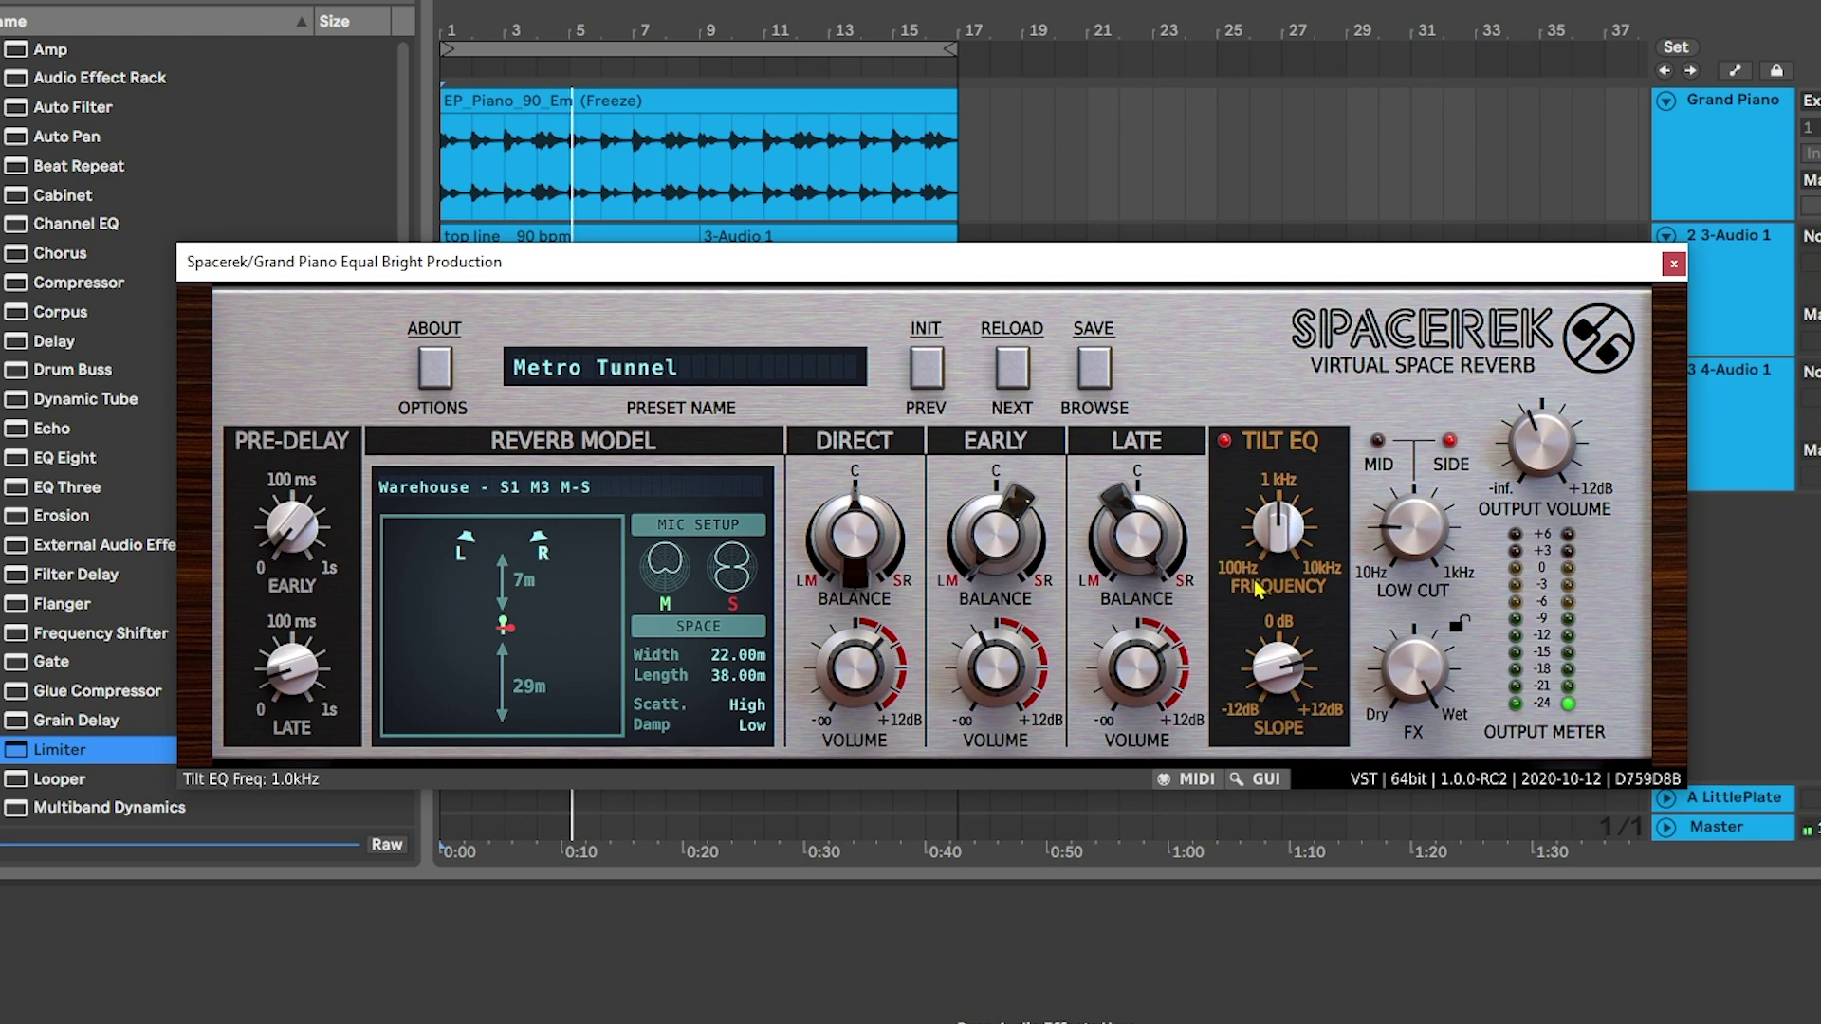
pyautogui.moveTo(1276, 667); pyautogui.dragTo(1247, 778)
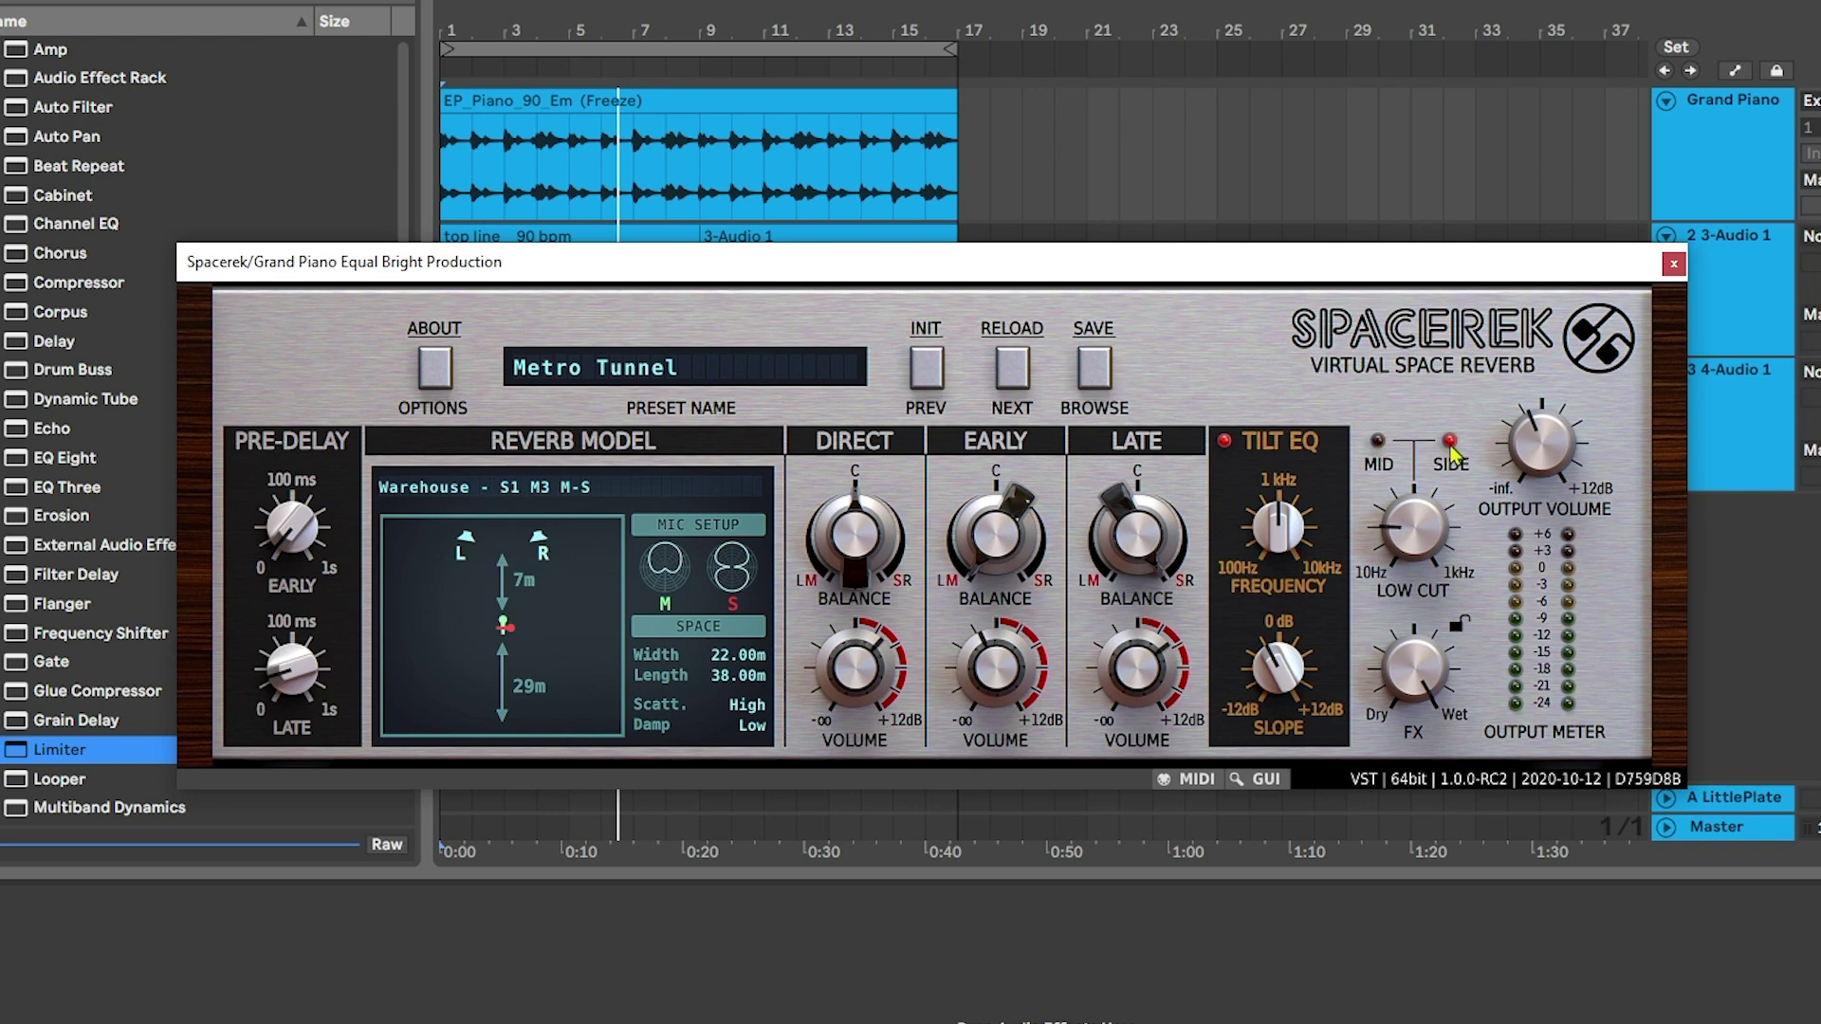
# Try the low cut frequency at 258 Hz, switch off the Side low cut, and start playback.
pyautogui.moveTo(1403, 558); pyautogui.dragTo(1408, 517)
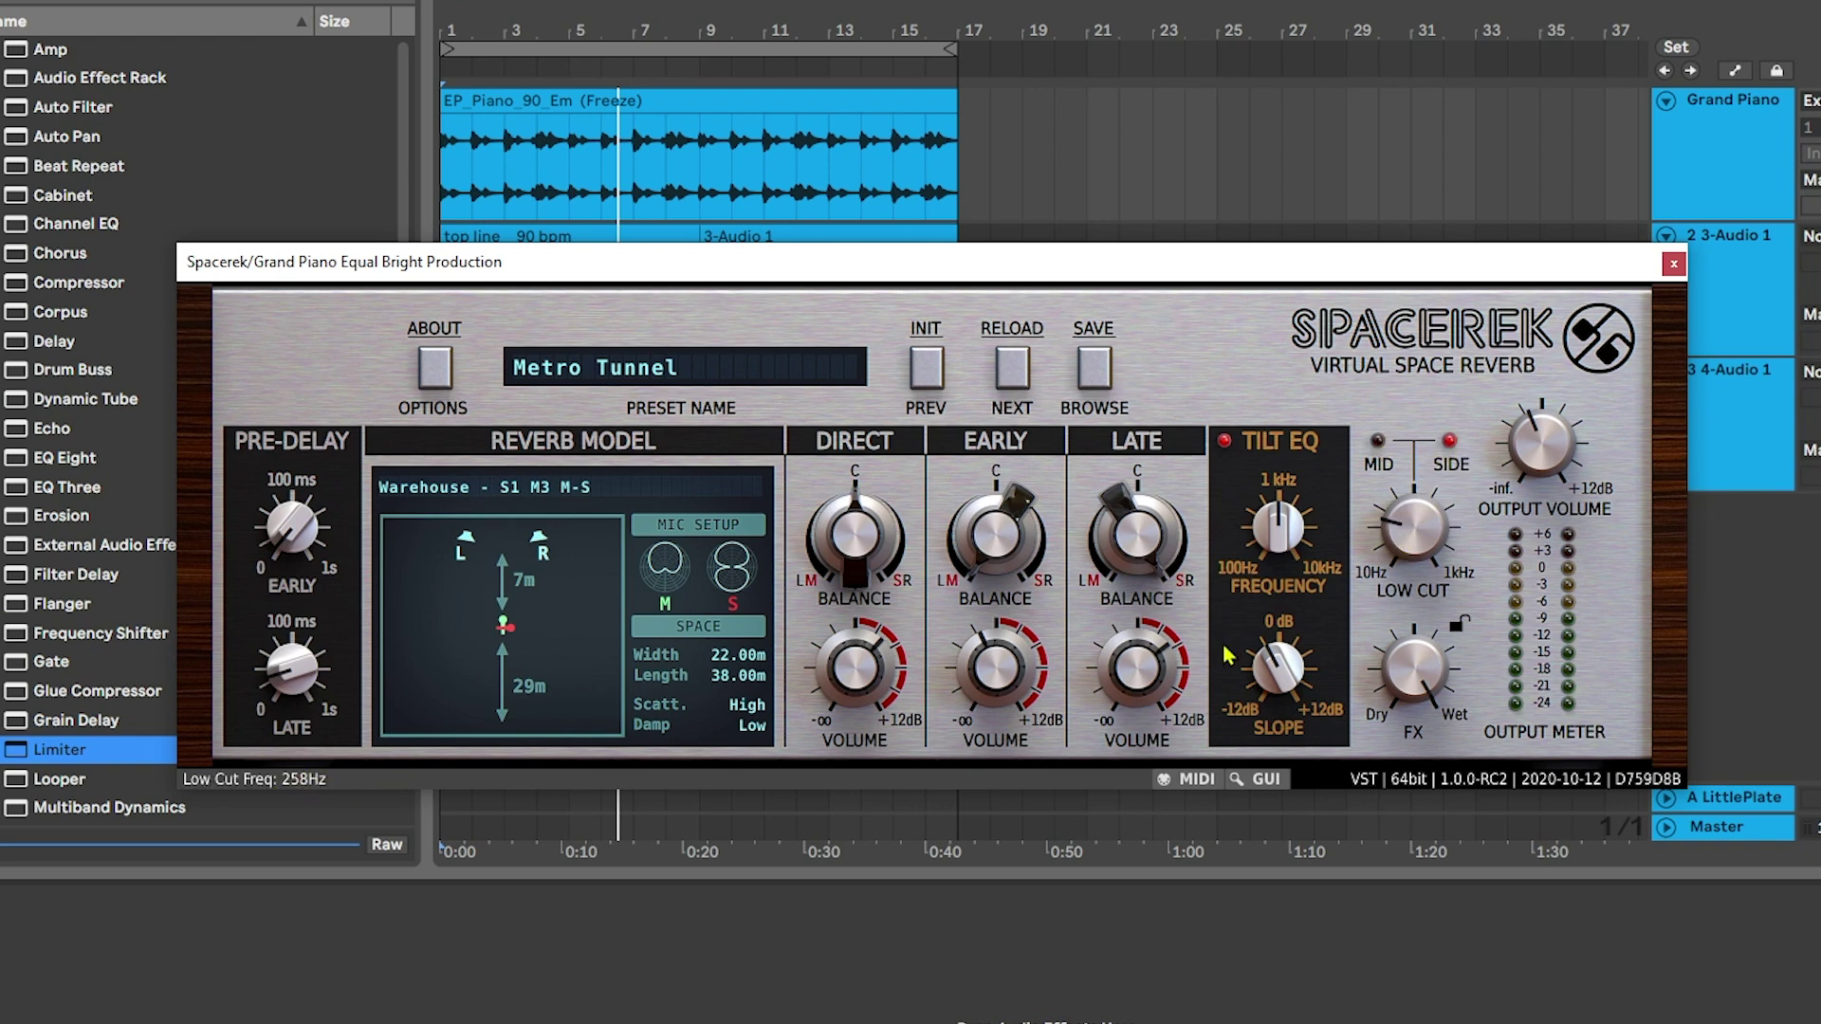
pyautogui.moveTo(1423, 524); pyautogui.dragTo(1400, 557)
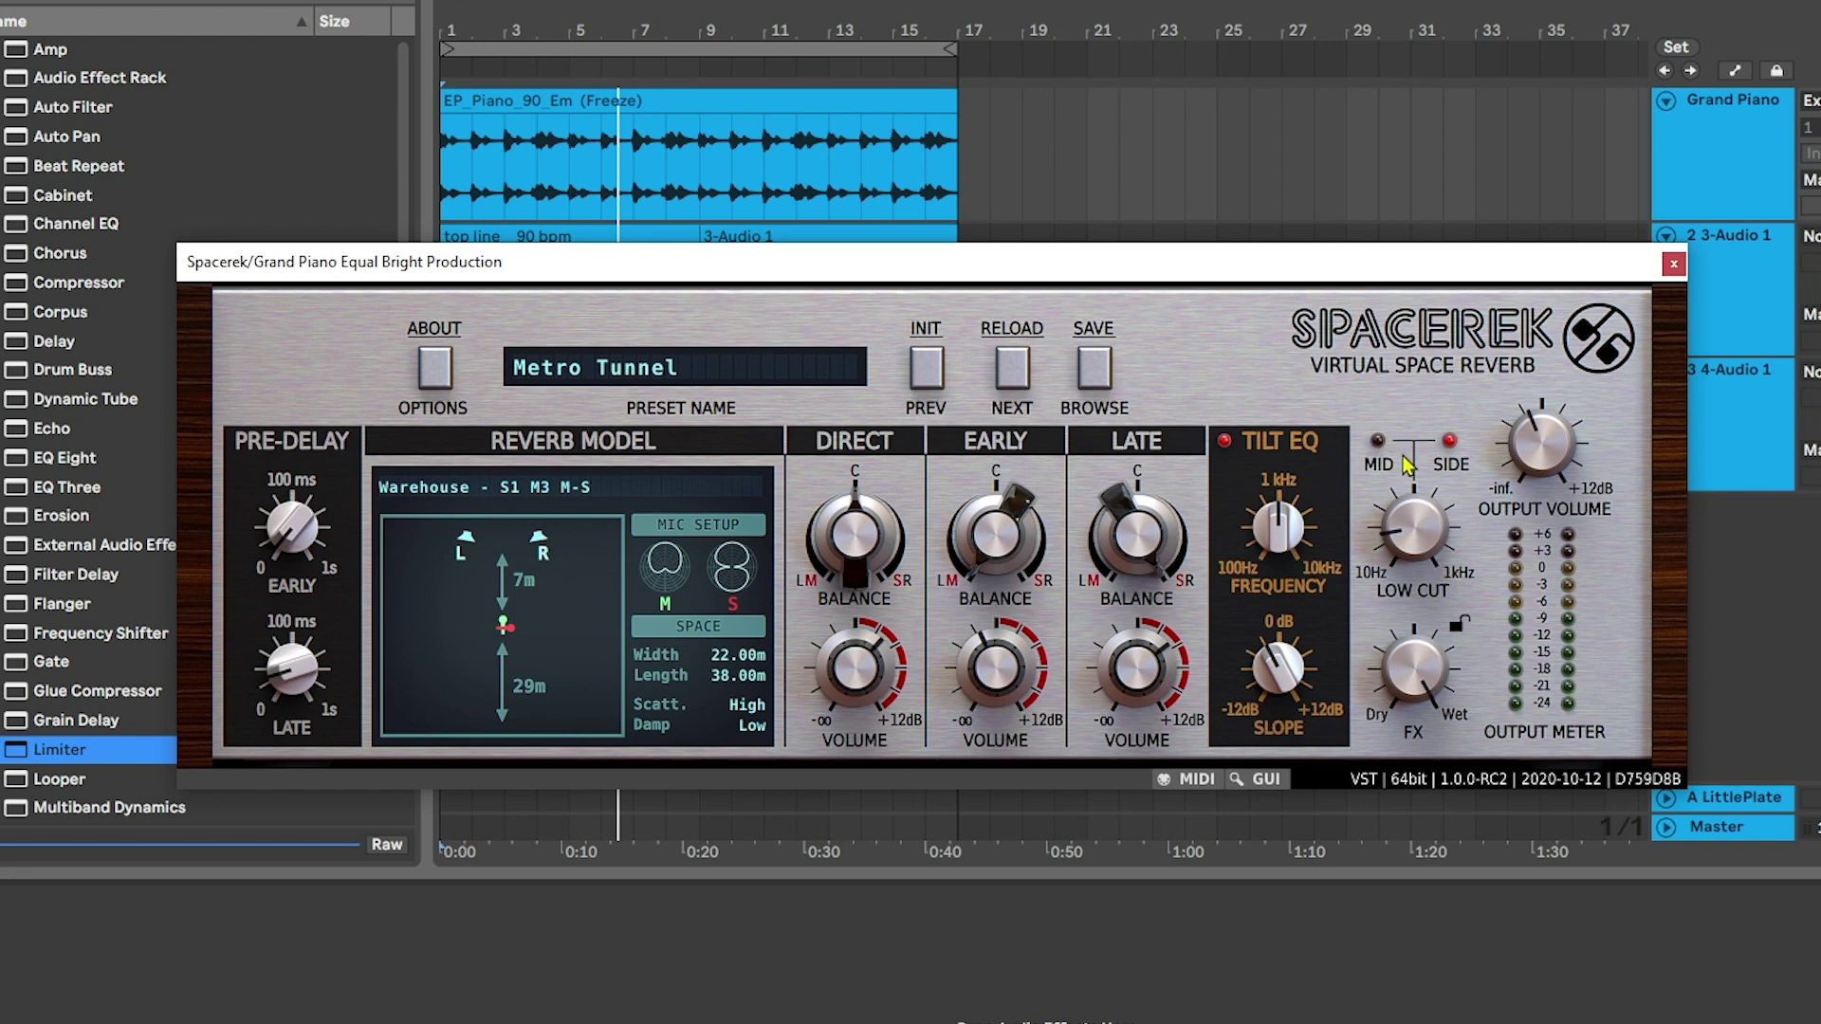
pyautogui.click(1449, 440)
pyautogui.press('space')
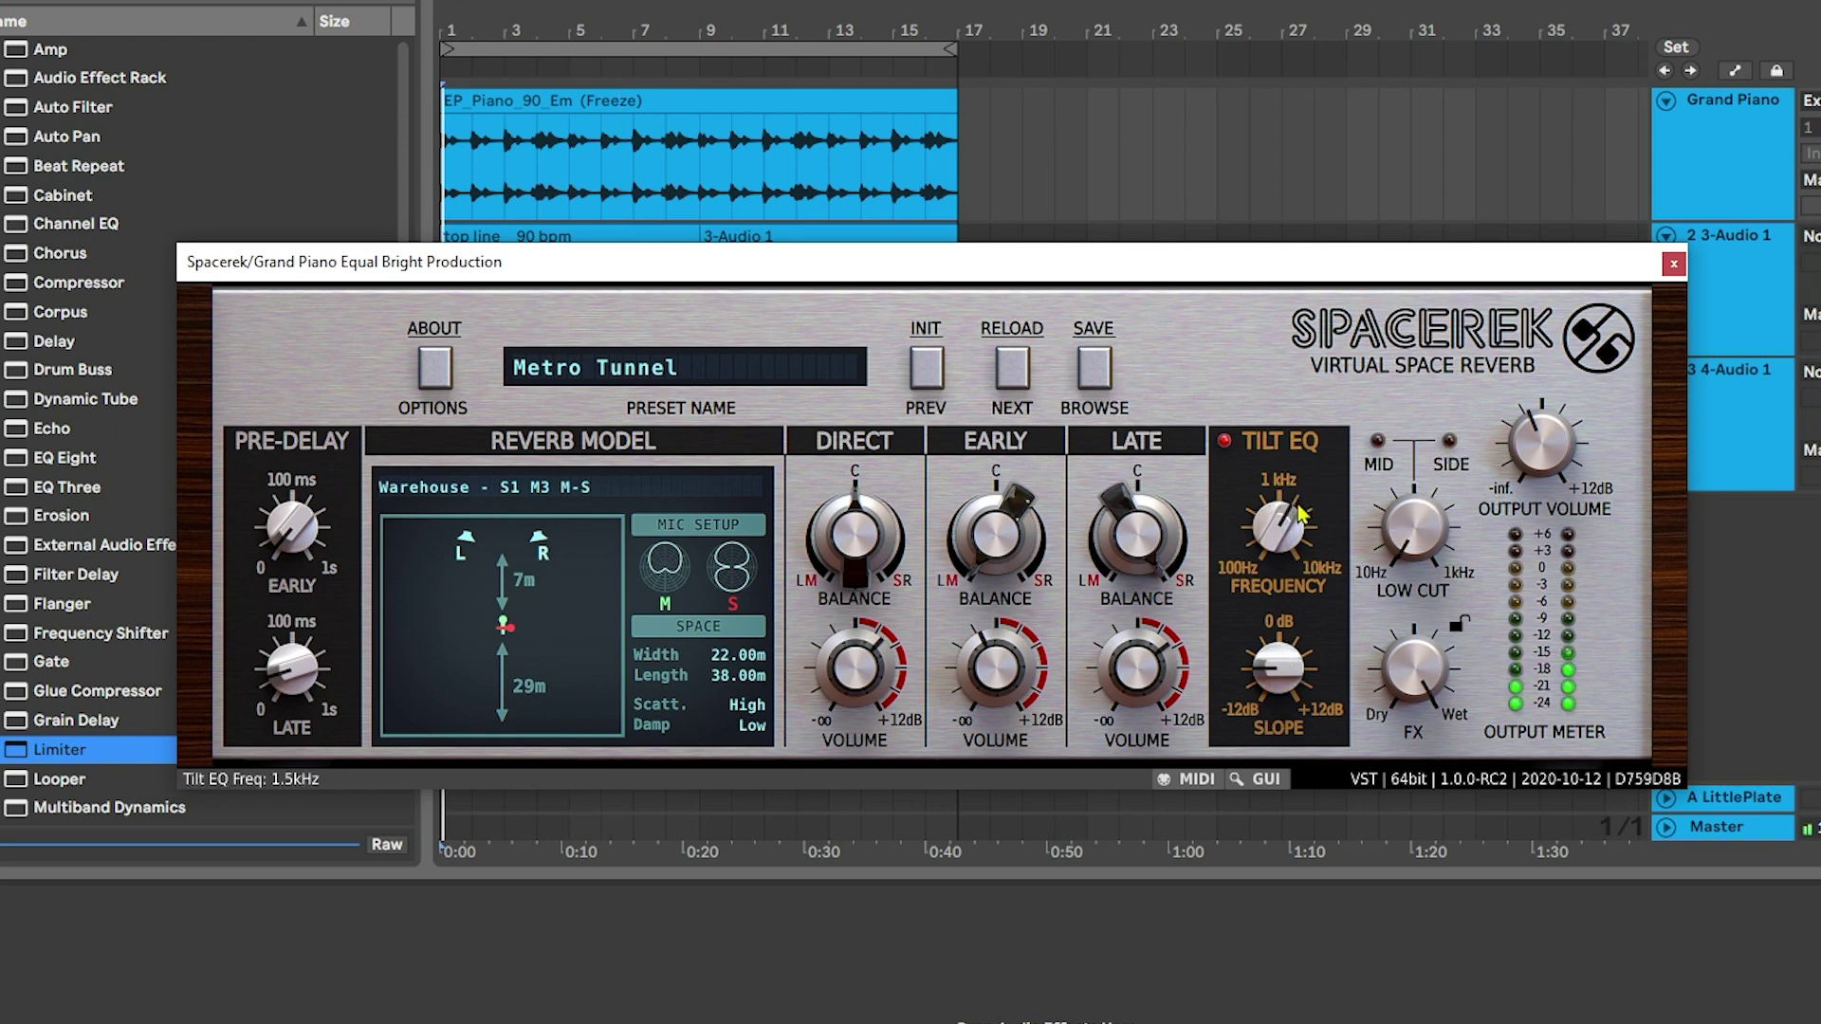
# Compare the low cut on Mid at 734 Hz and on Side at 1 kHz, leaving both channels enabled.
pyautogui.click(1380, 459)
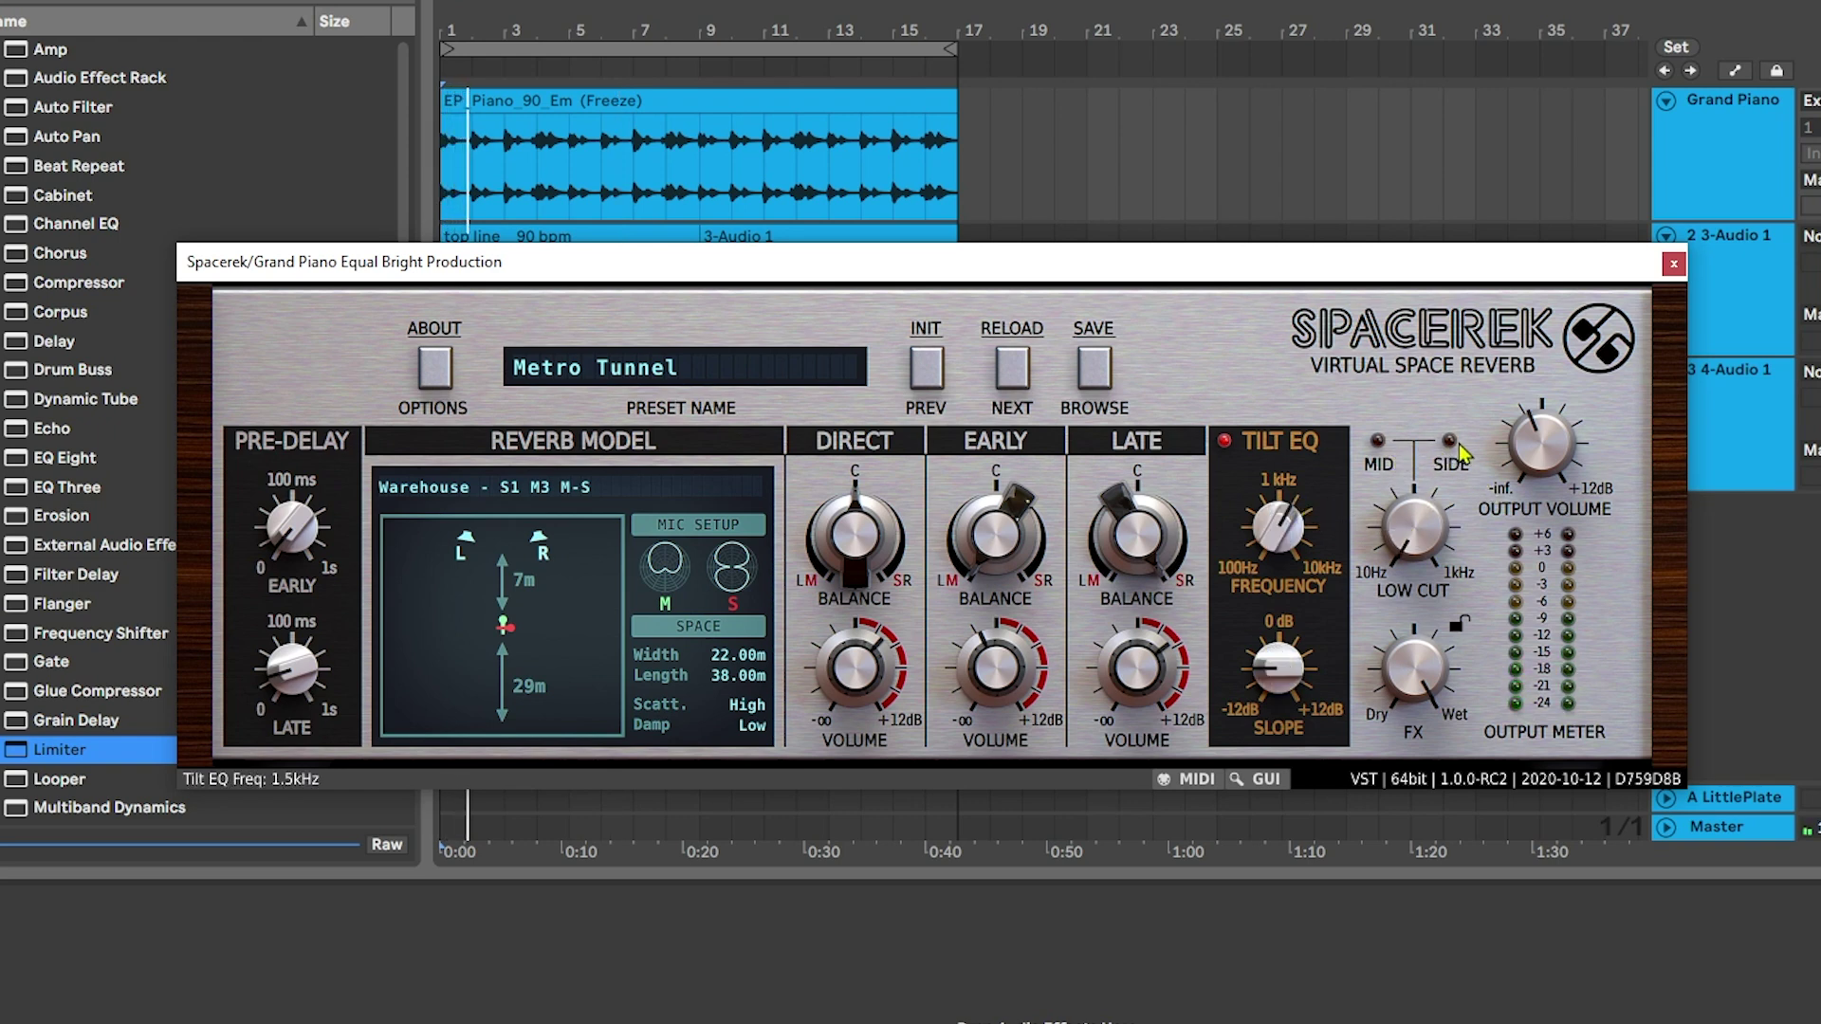
pyautogui.moveTo(1413, 526); pyautogui.dragTo(1438, 406)
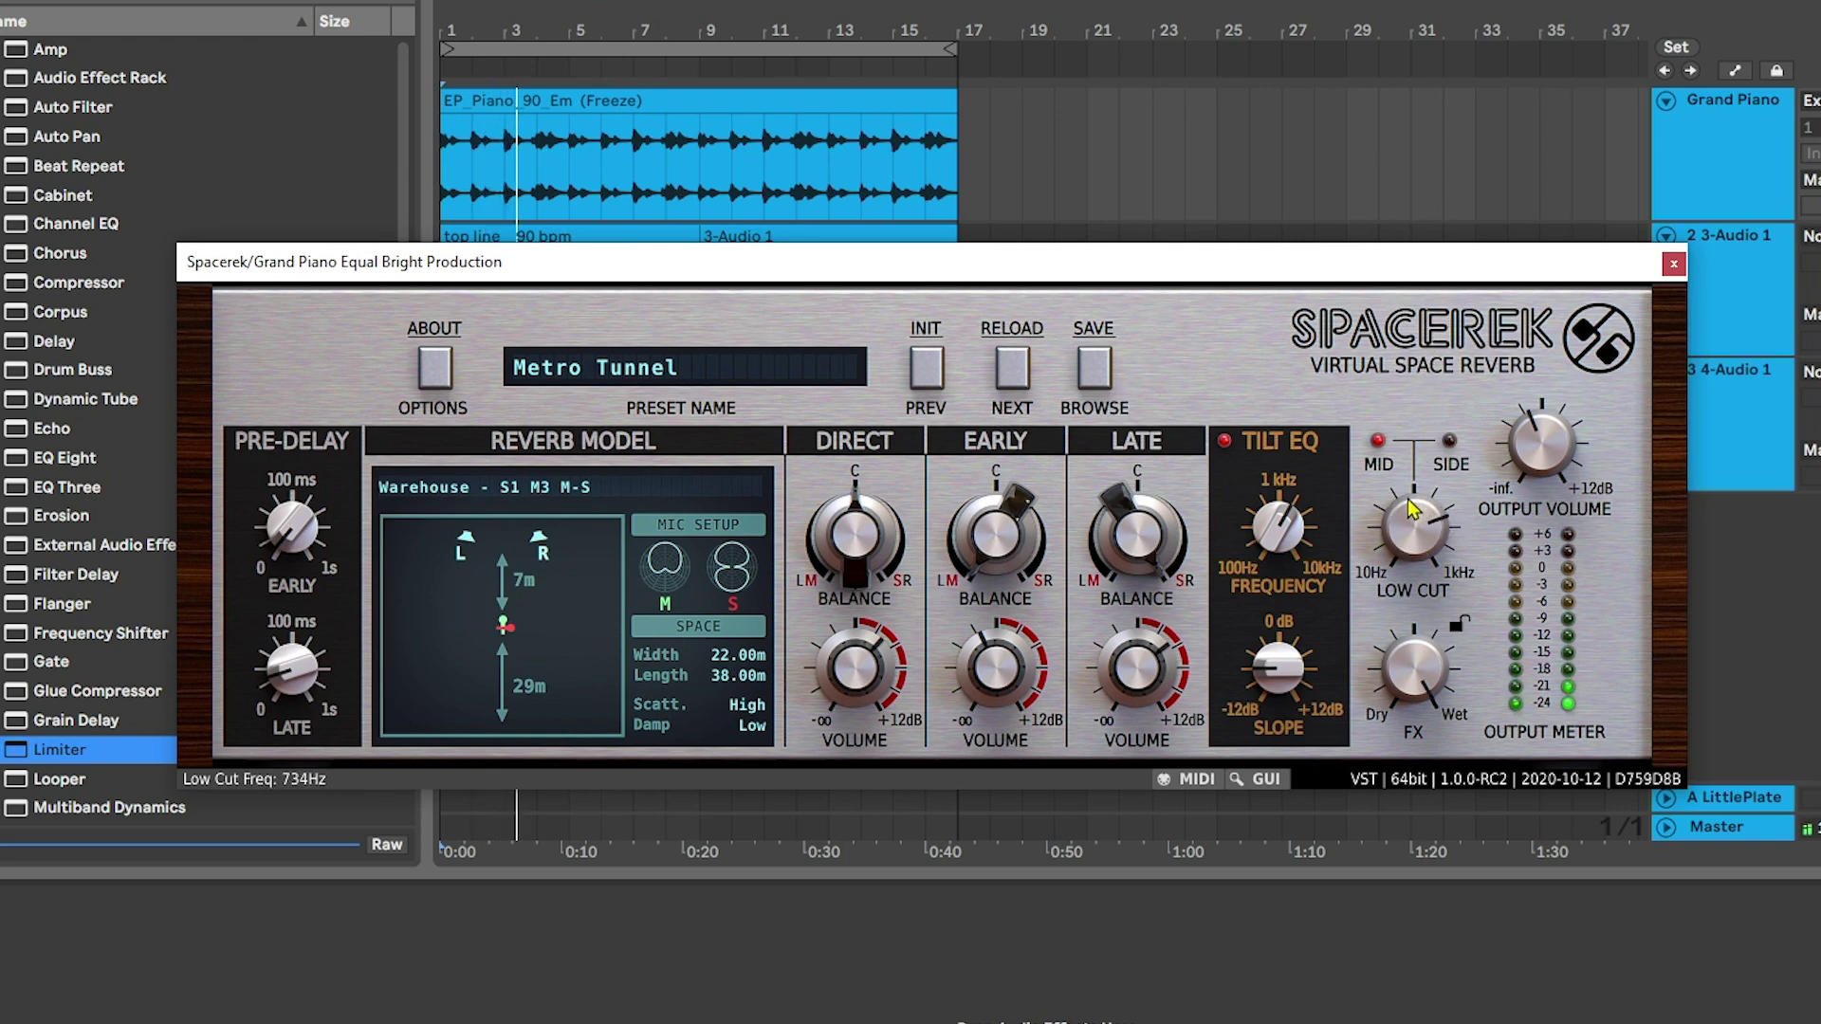
pyautogui.click(1395, 462)
pyautogui.click(1450, 444)
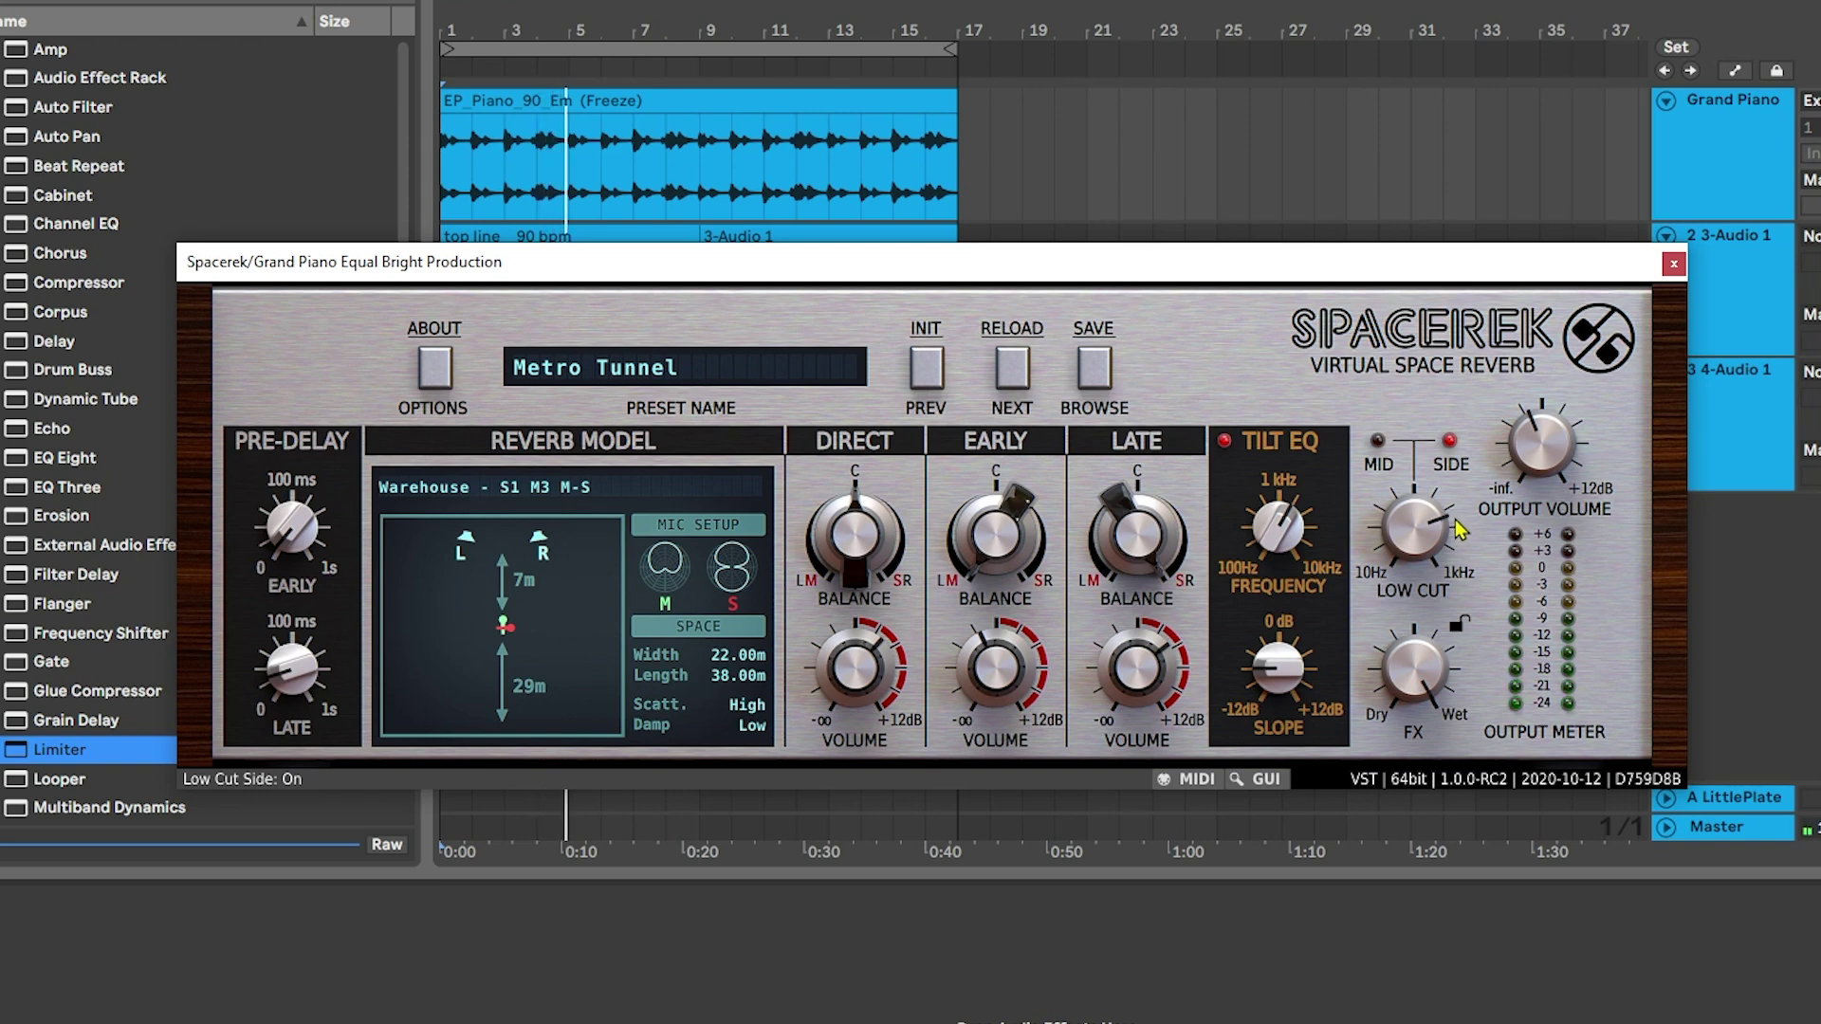
pyautogui.moveTo(1461, 530); pyautogui.dragTo(1437, 441)
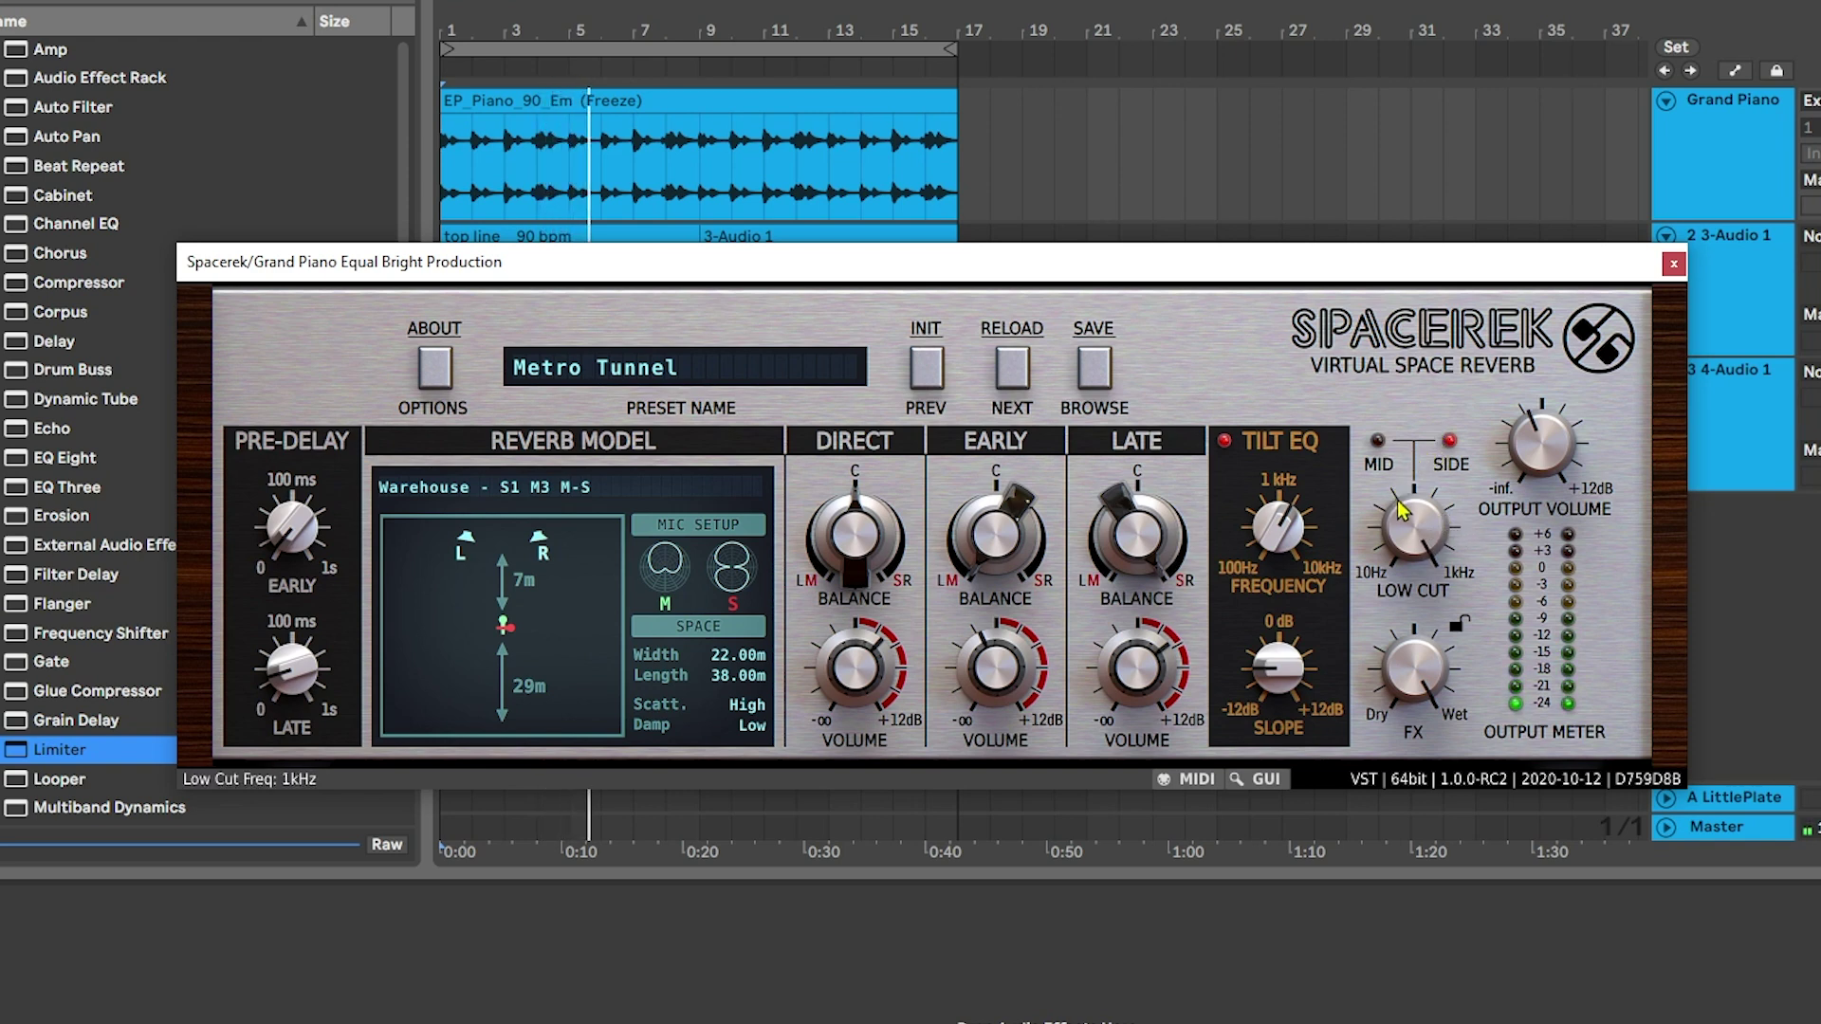
pyautogui.click(1378, 440)
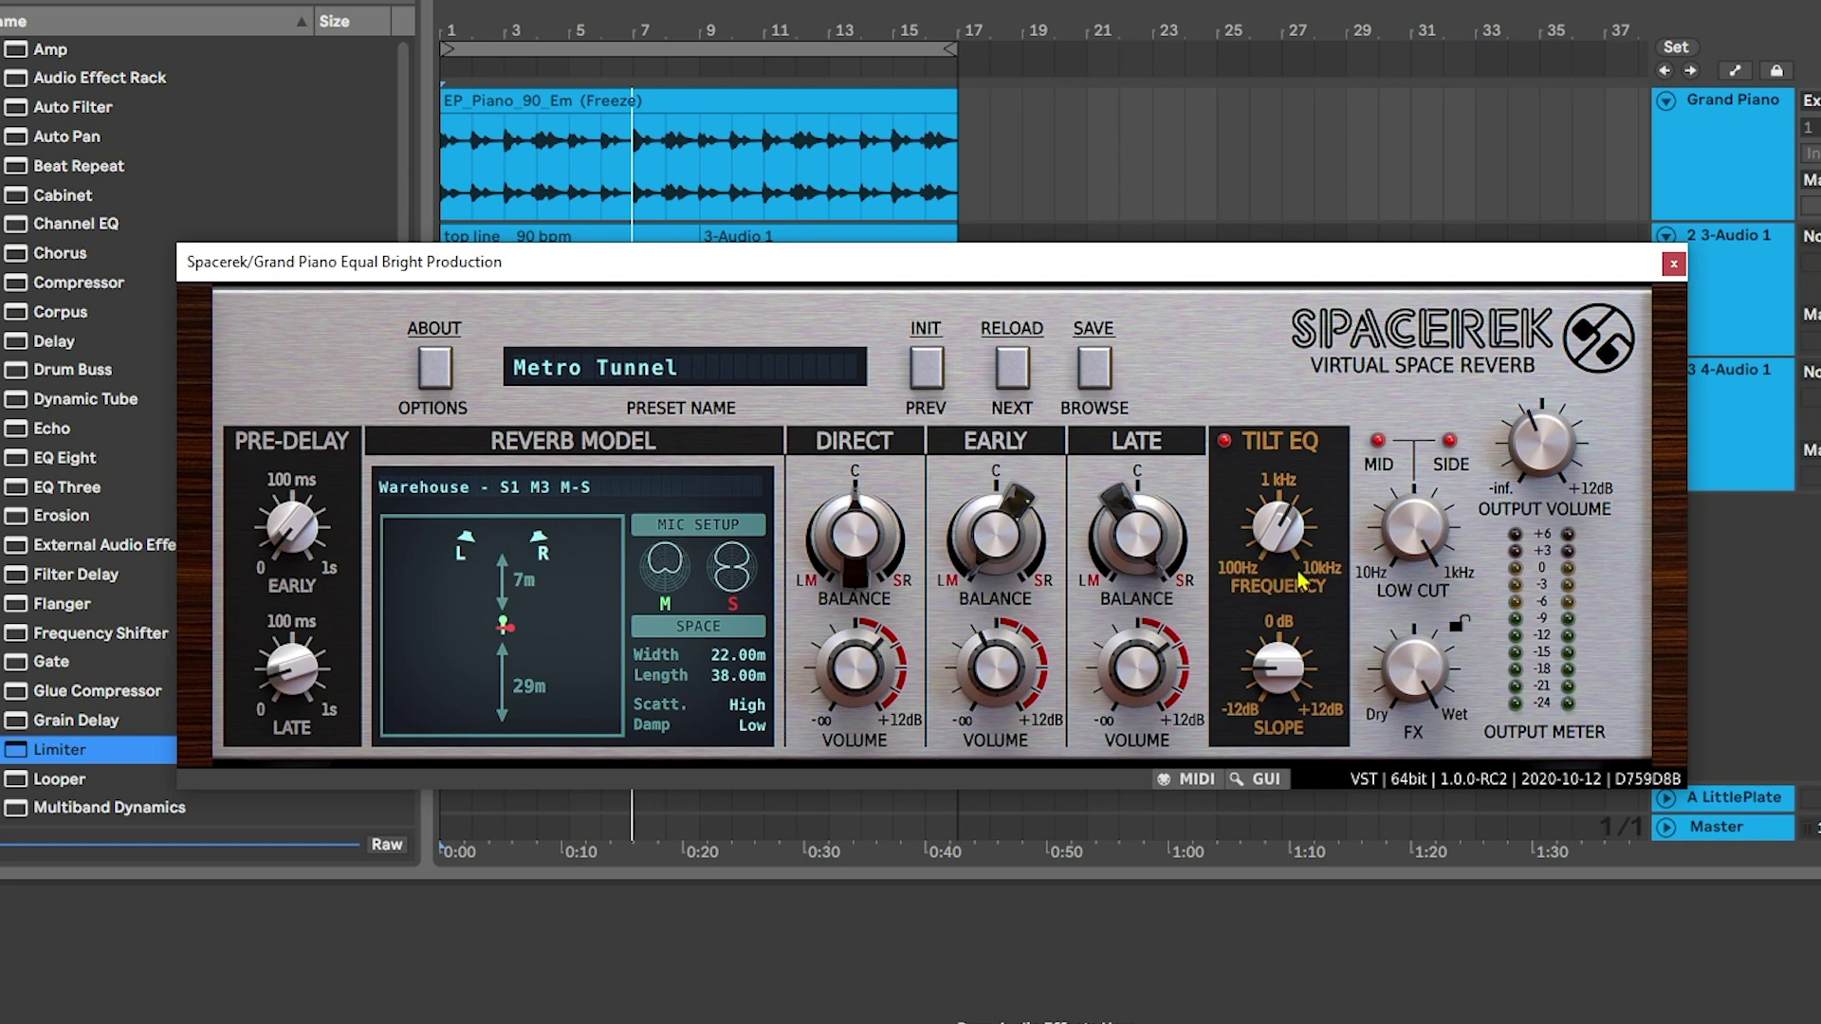
# Bring up the Spacerek windows of the Grand Piano and 2 3-Audio 1 tracks and spread them apart for comparison.
pyautogui.click(1673, 266)
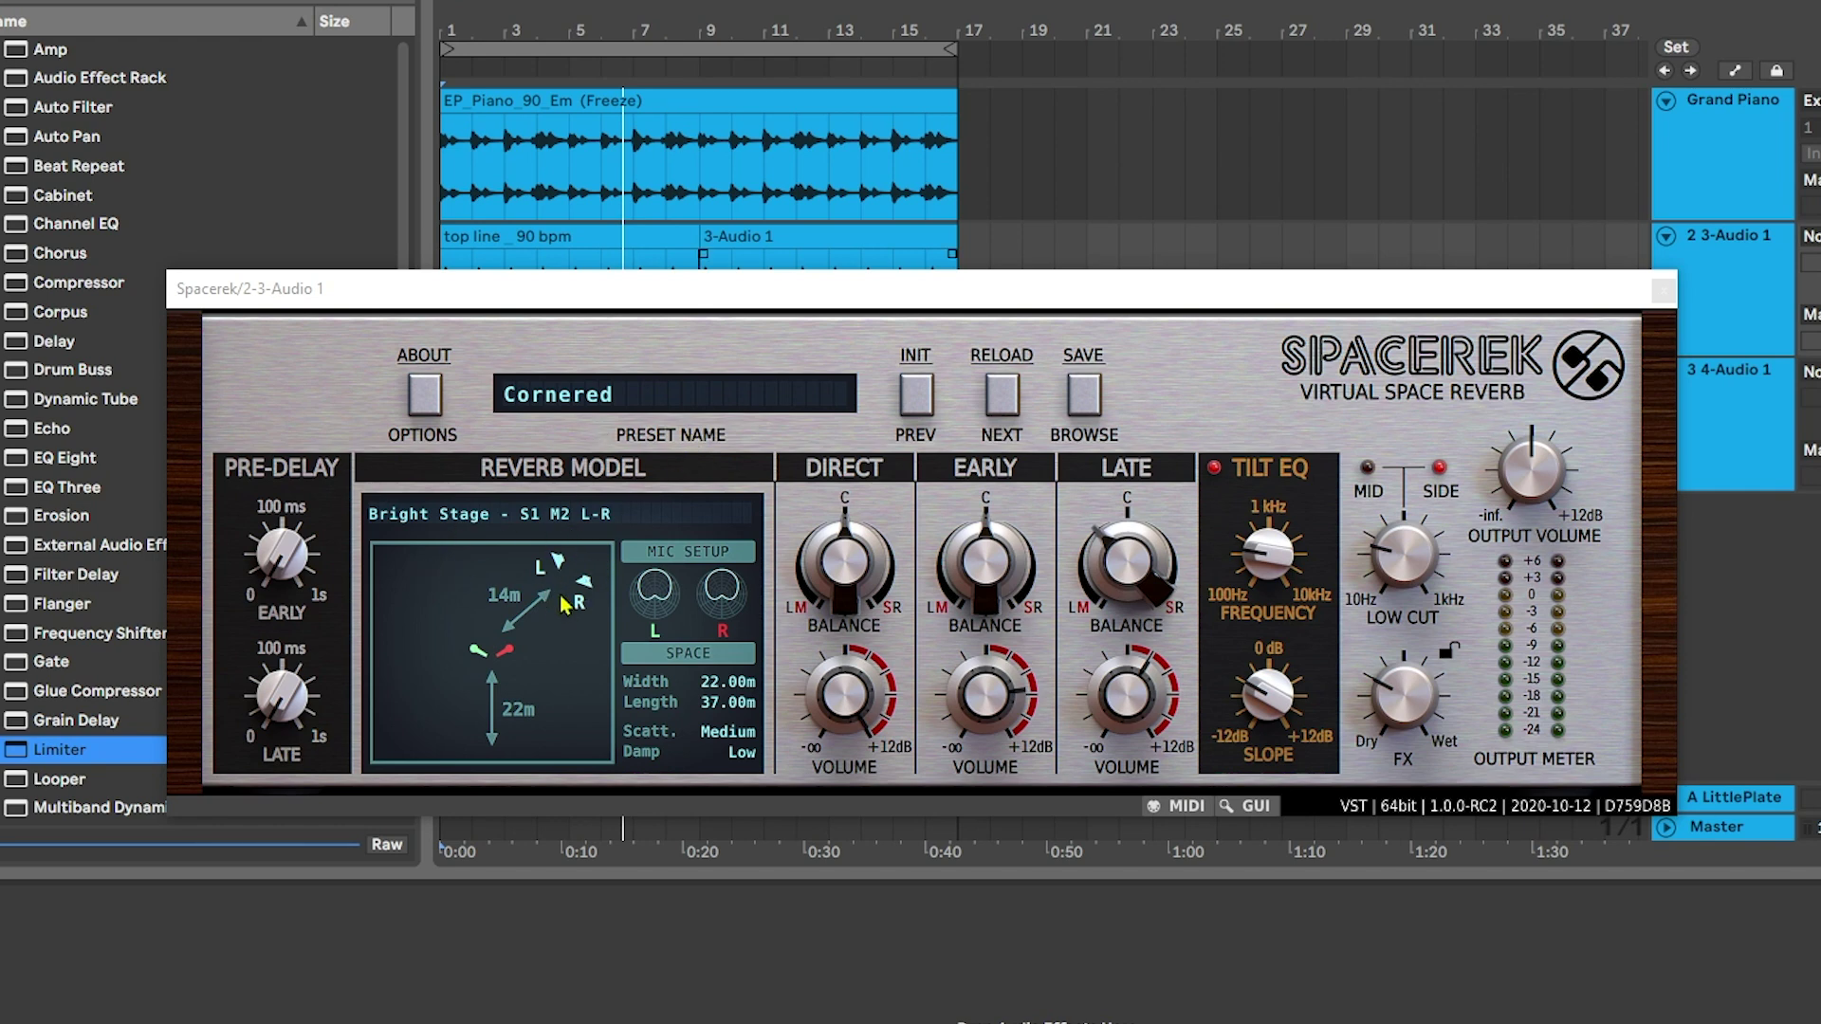
pyautogui.click(1723, 154)
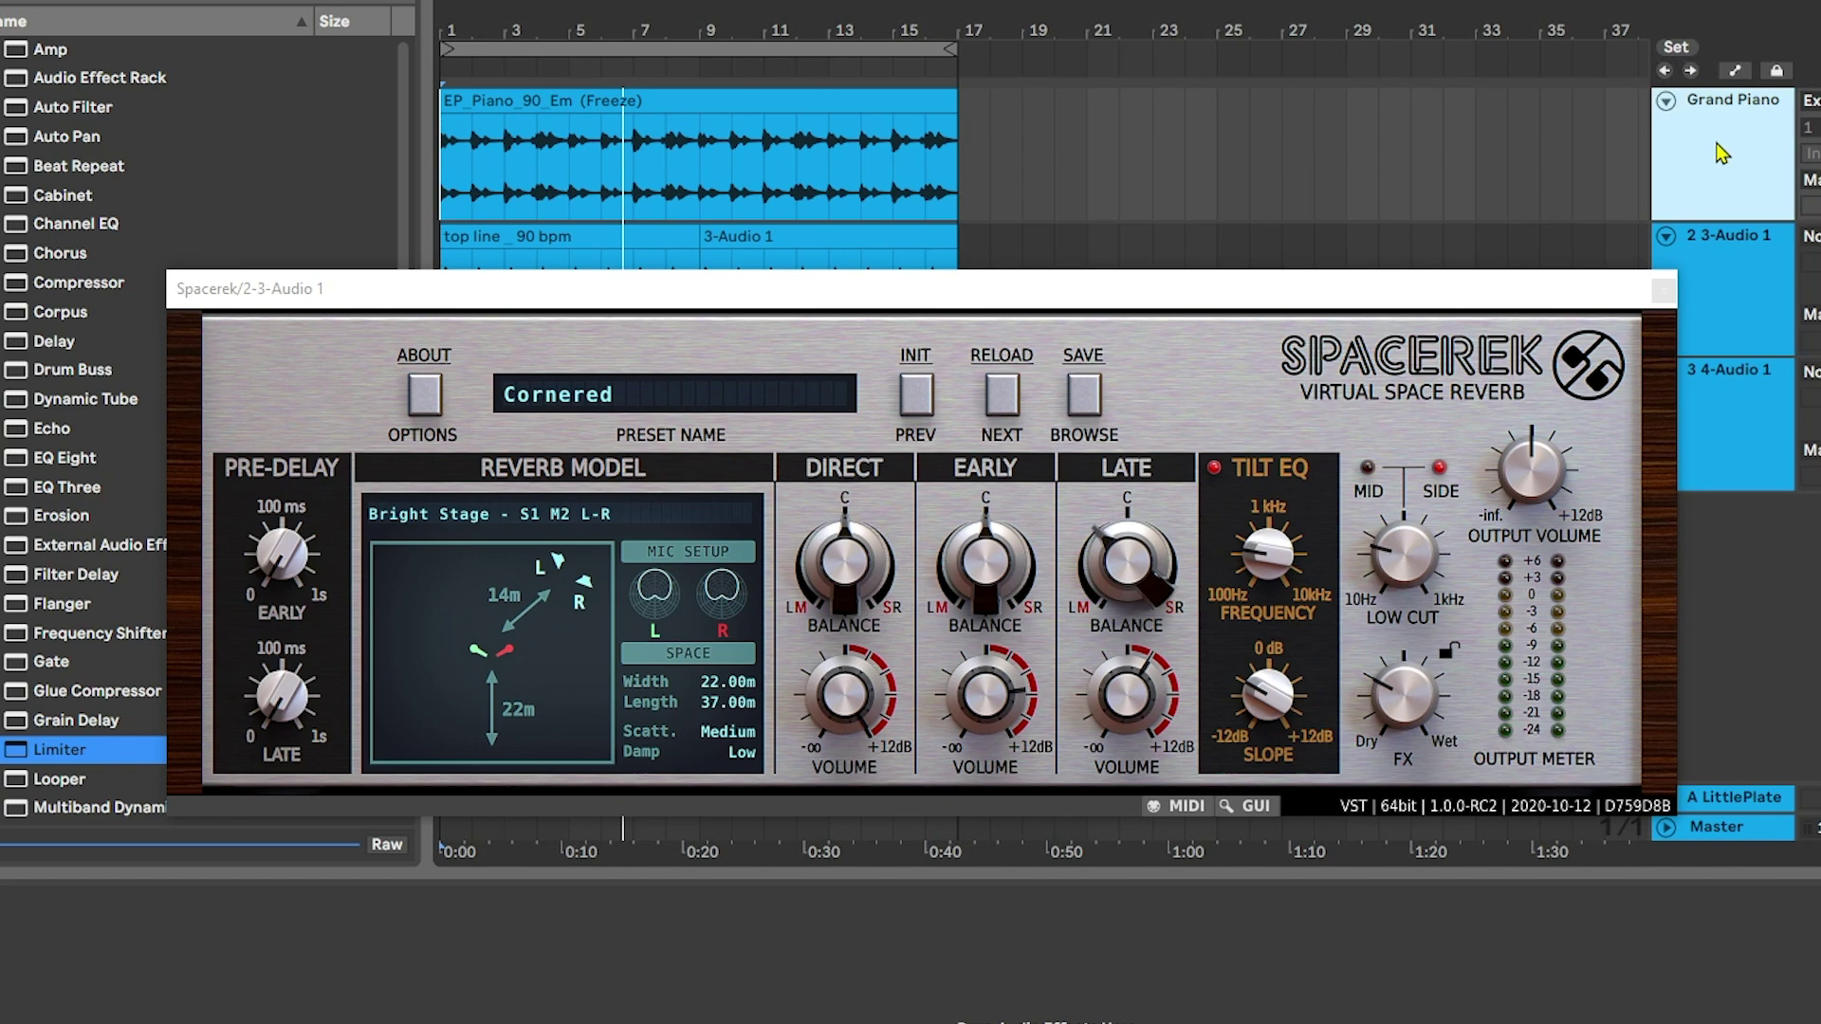
pyautogui.moveTo(856, 274); pyautogui.dragTo(526, 206)
pyautogui.moveTo(1404, 290); pyautogui.dragTo(1729, 410)
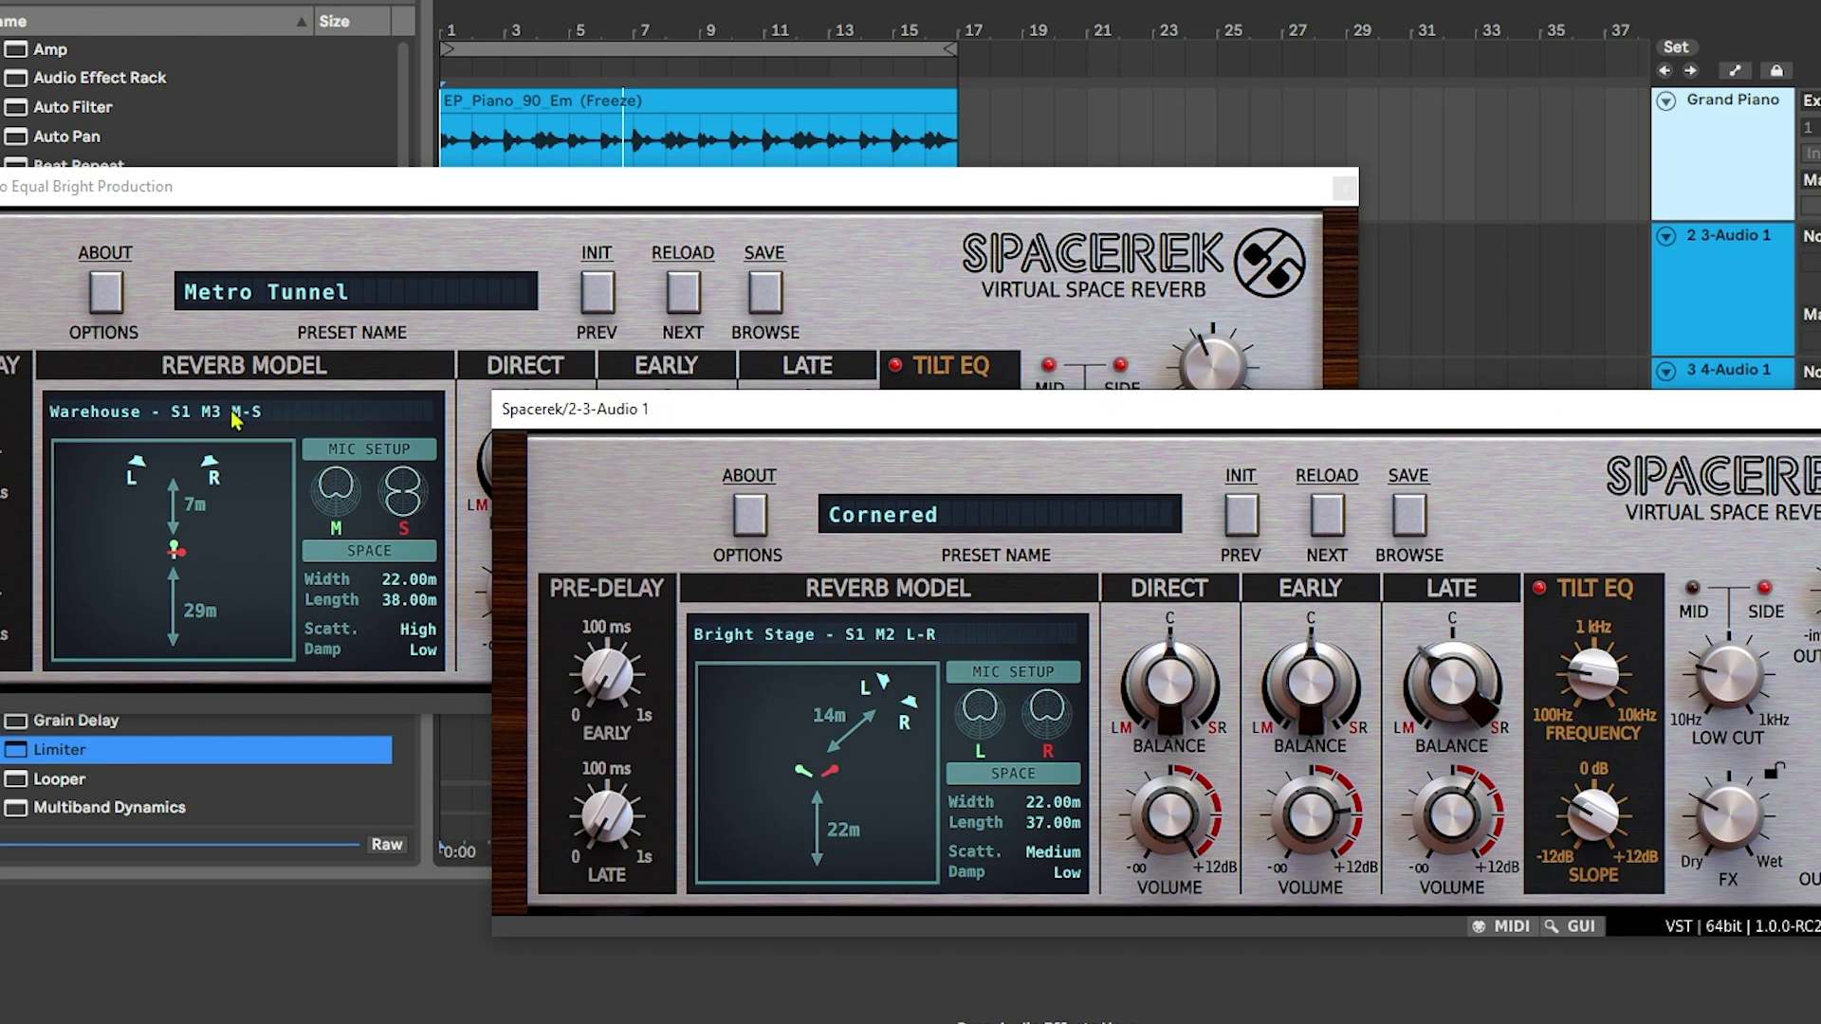
# Change the Grand Piano's reverb model to Bright Stage - S3 M2 L-R.
pyautogui.click(201, 411)
pyautogui.scroll(5, 806, 600)
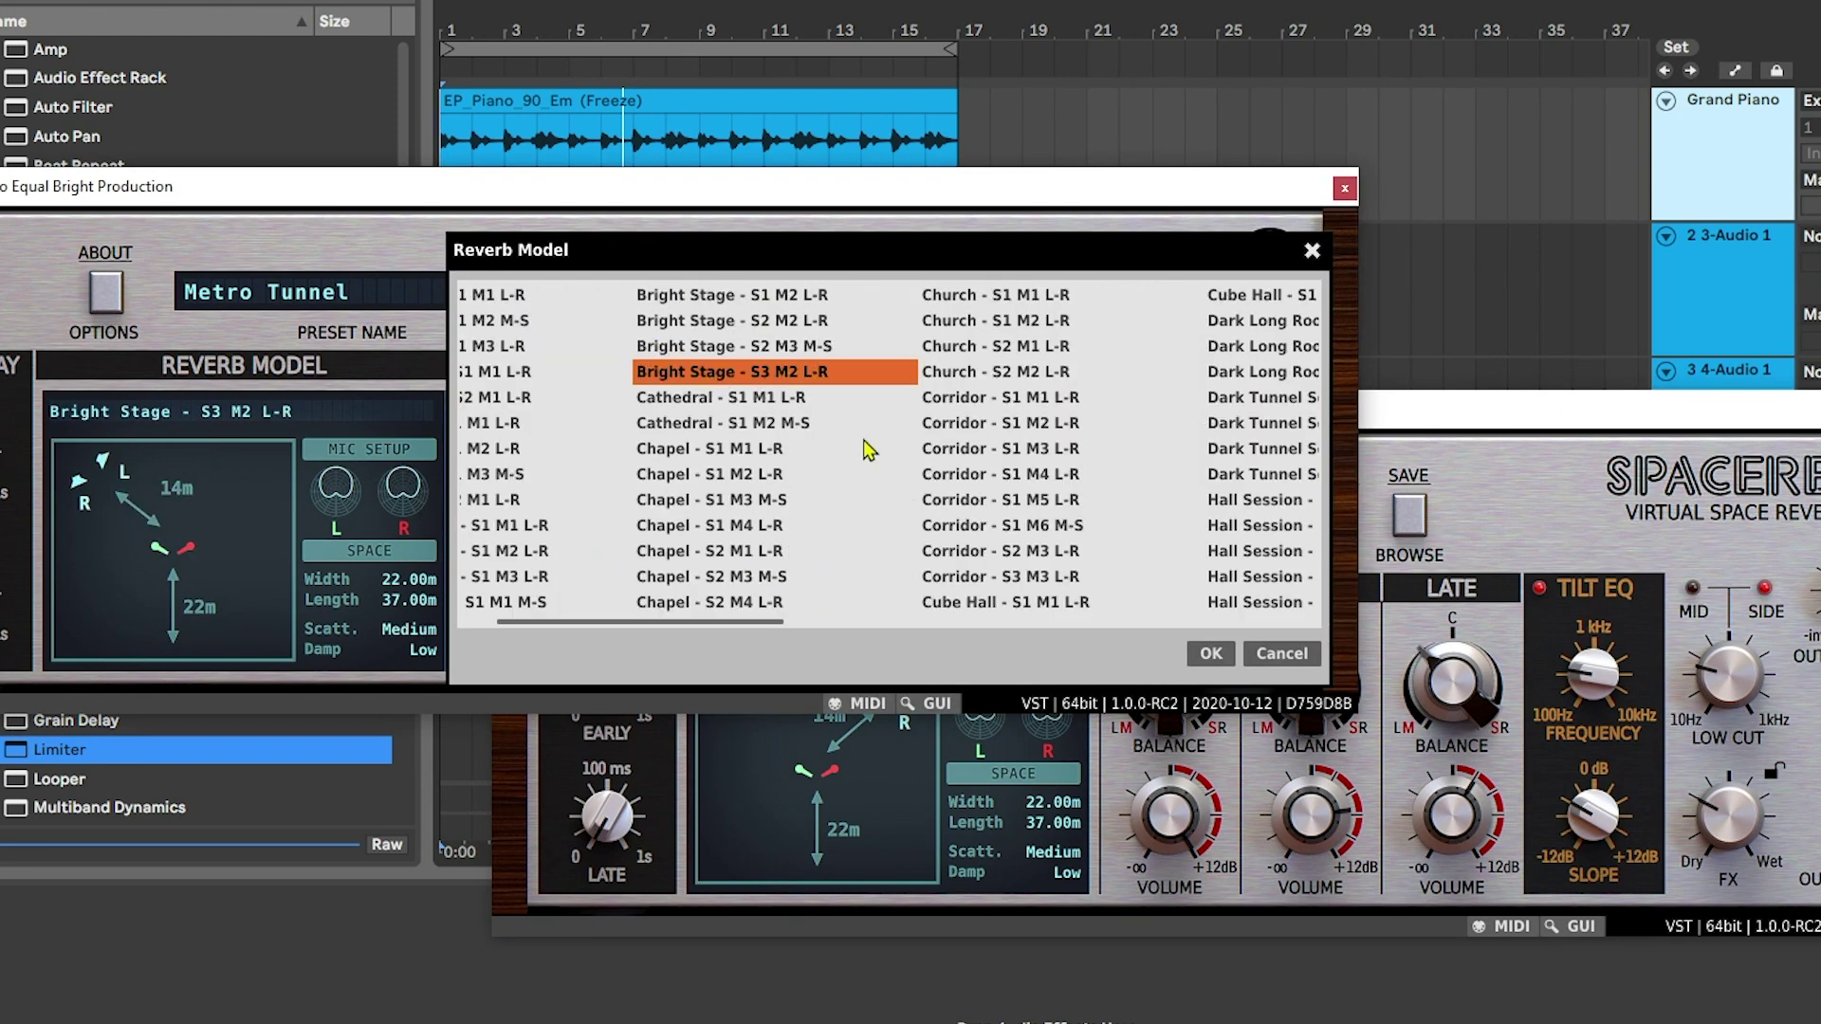
pyautogui.click(1212, 654)
# Reposition both Spacerek windows to keep the piano's controls in view while listening to the tracks together.
pyautogui.click(1455, 444)
pyautogui.moveTo(1394, 416); pyautogui.dragTo(1603, 452)
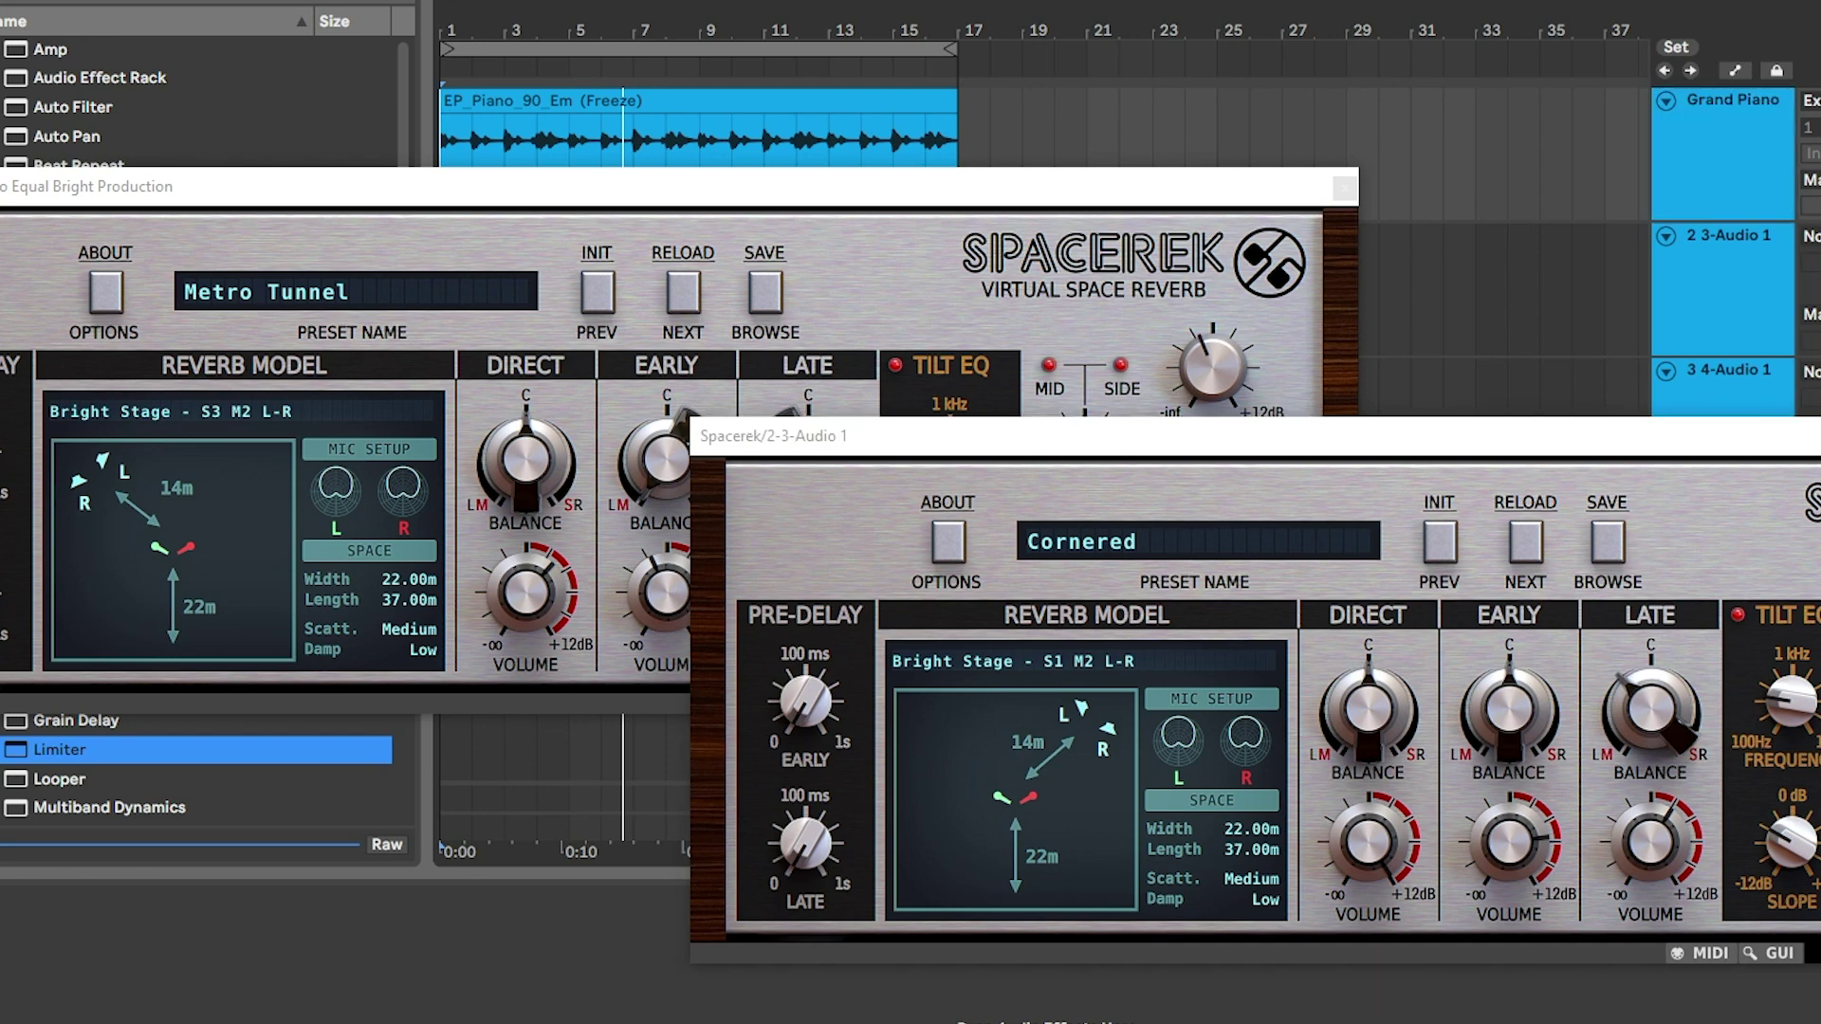
pyautogui.moveTo(894, 457); pyautogui.dragTo(771, 485)
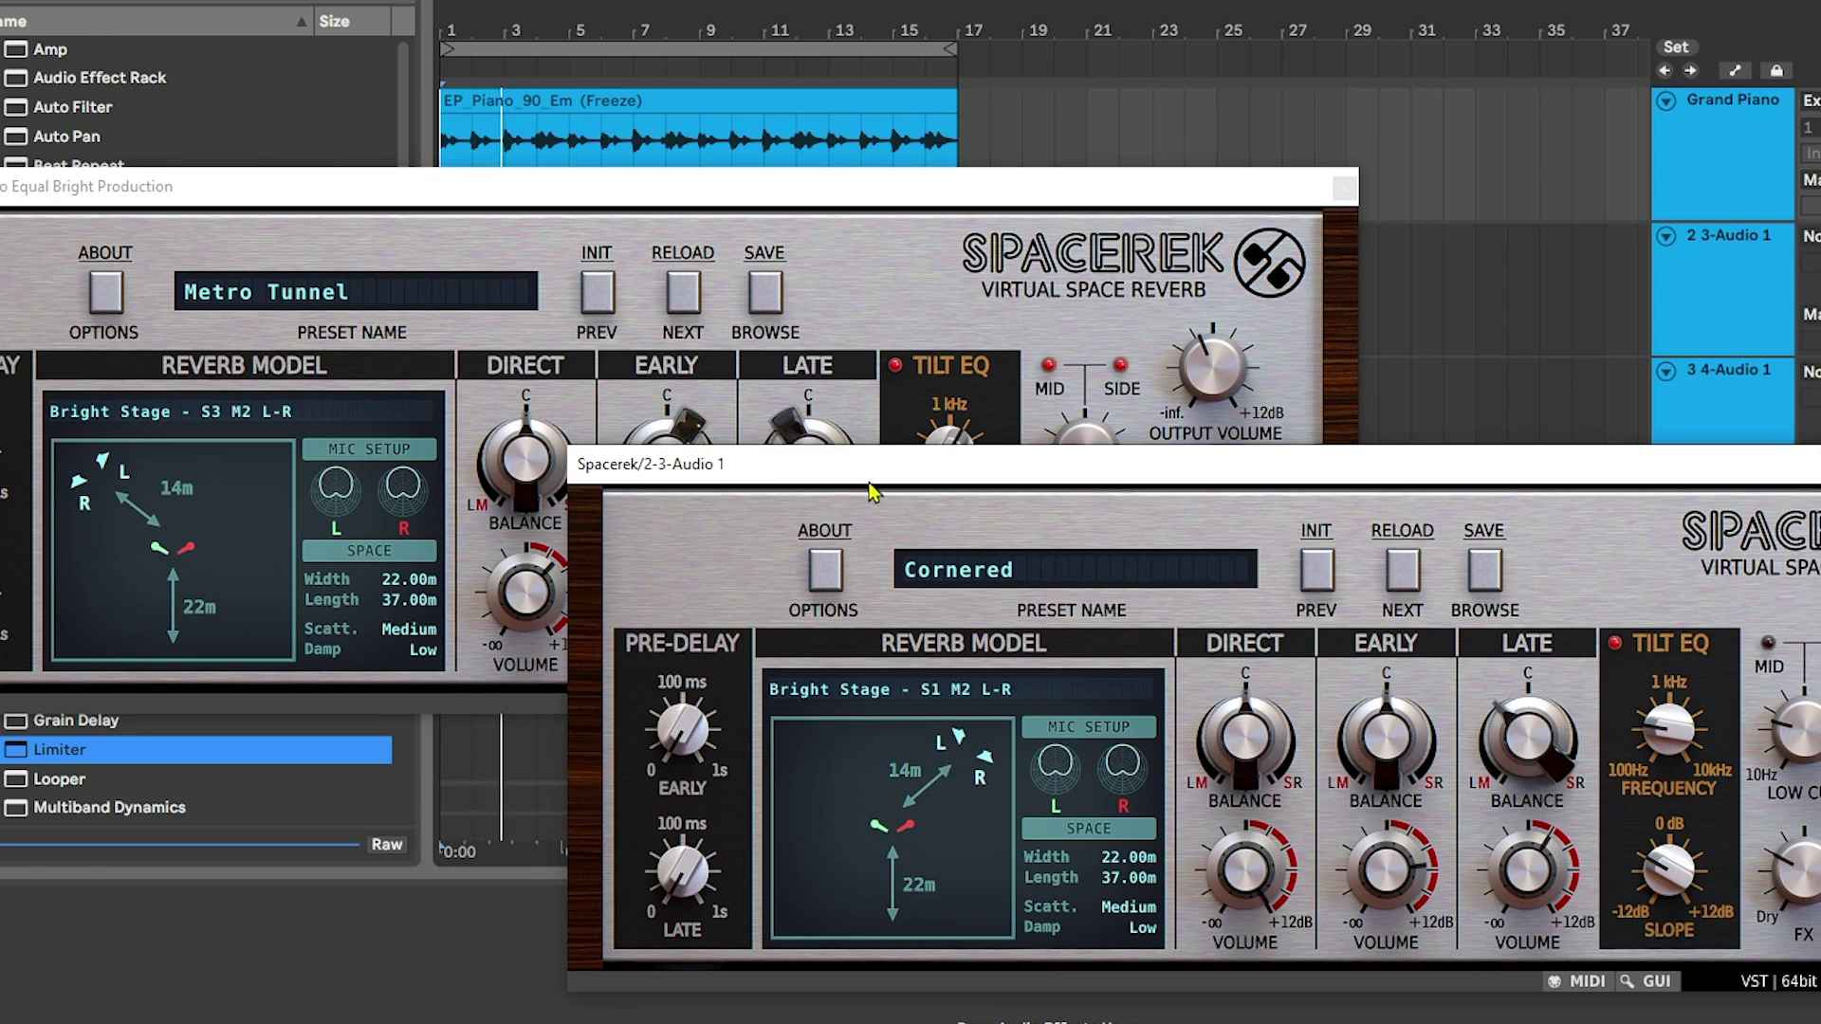
pyautogui.moveTo(771, 486); pyautogui.dragTo(877, 693)
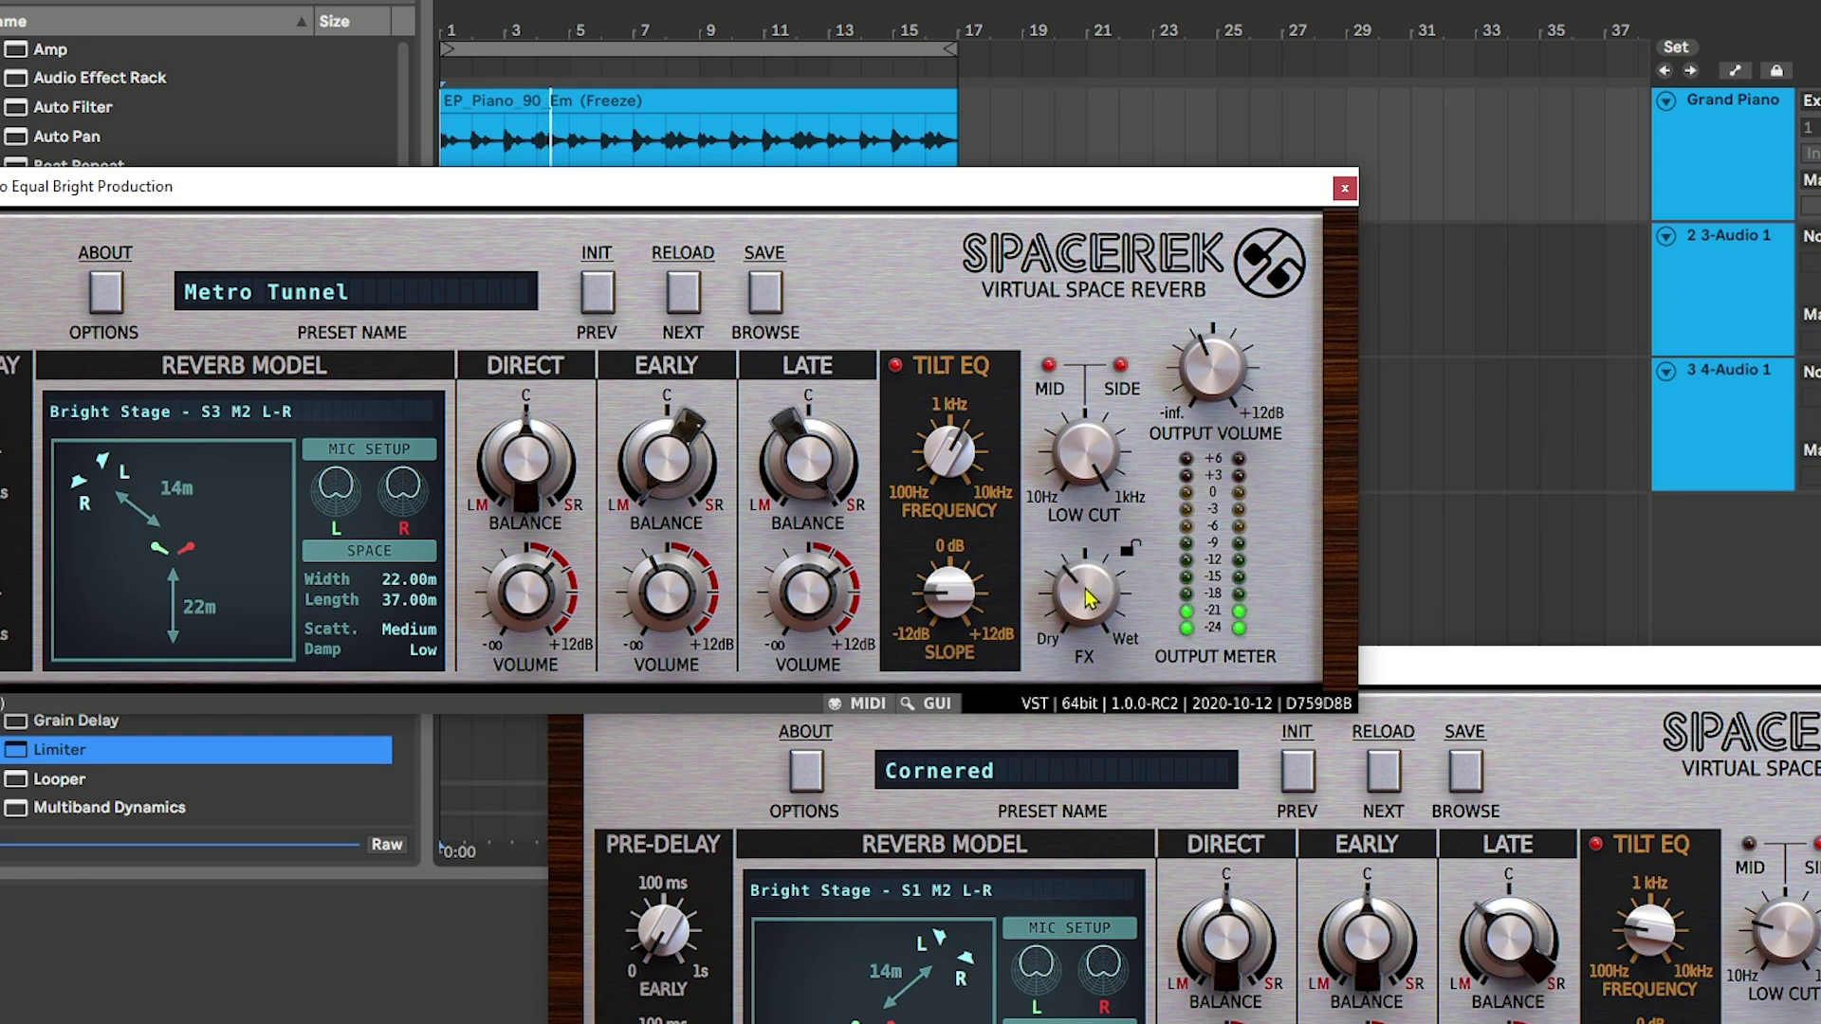
pyautogui.click(1513, 702)
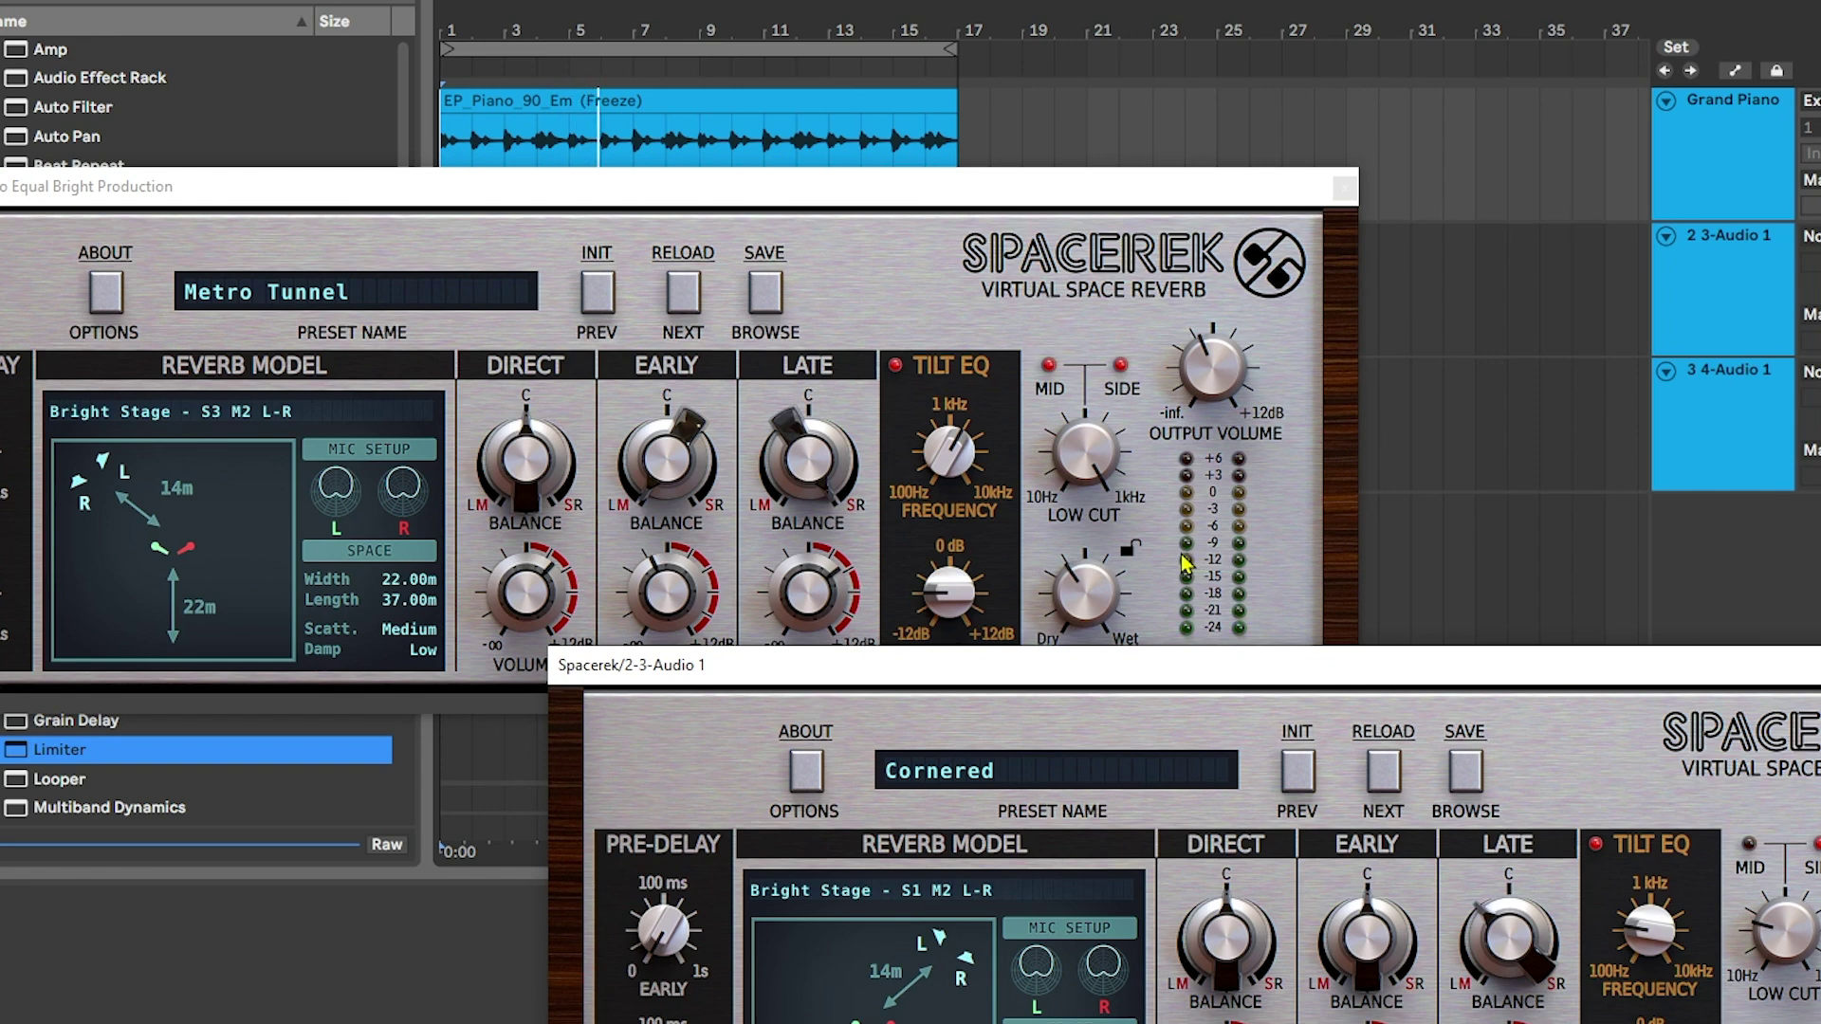
pyautogui.moveTo(890, 181); pyautogui.dragTo(891, 137)
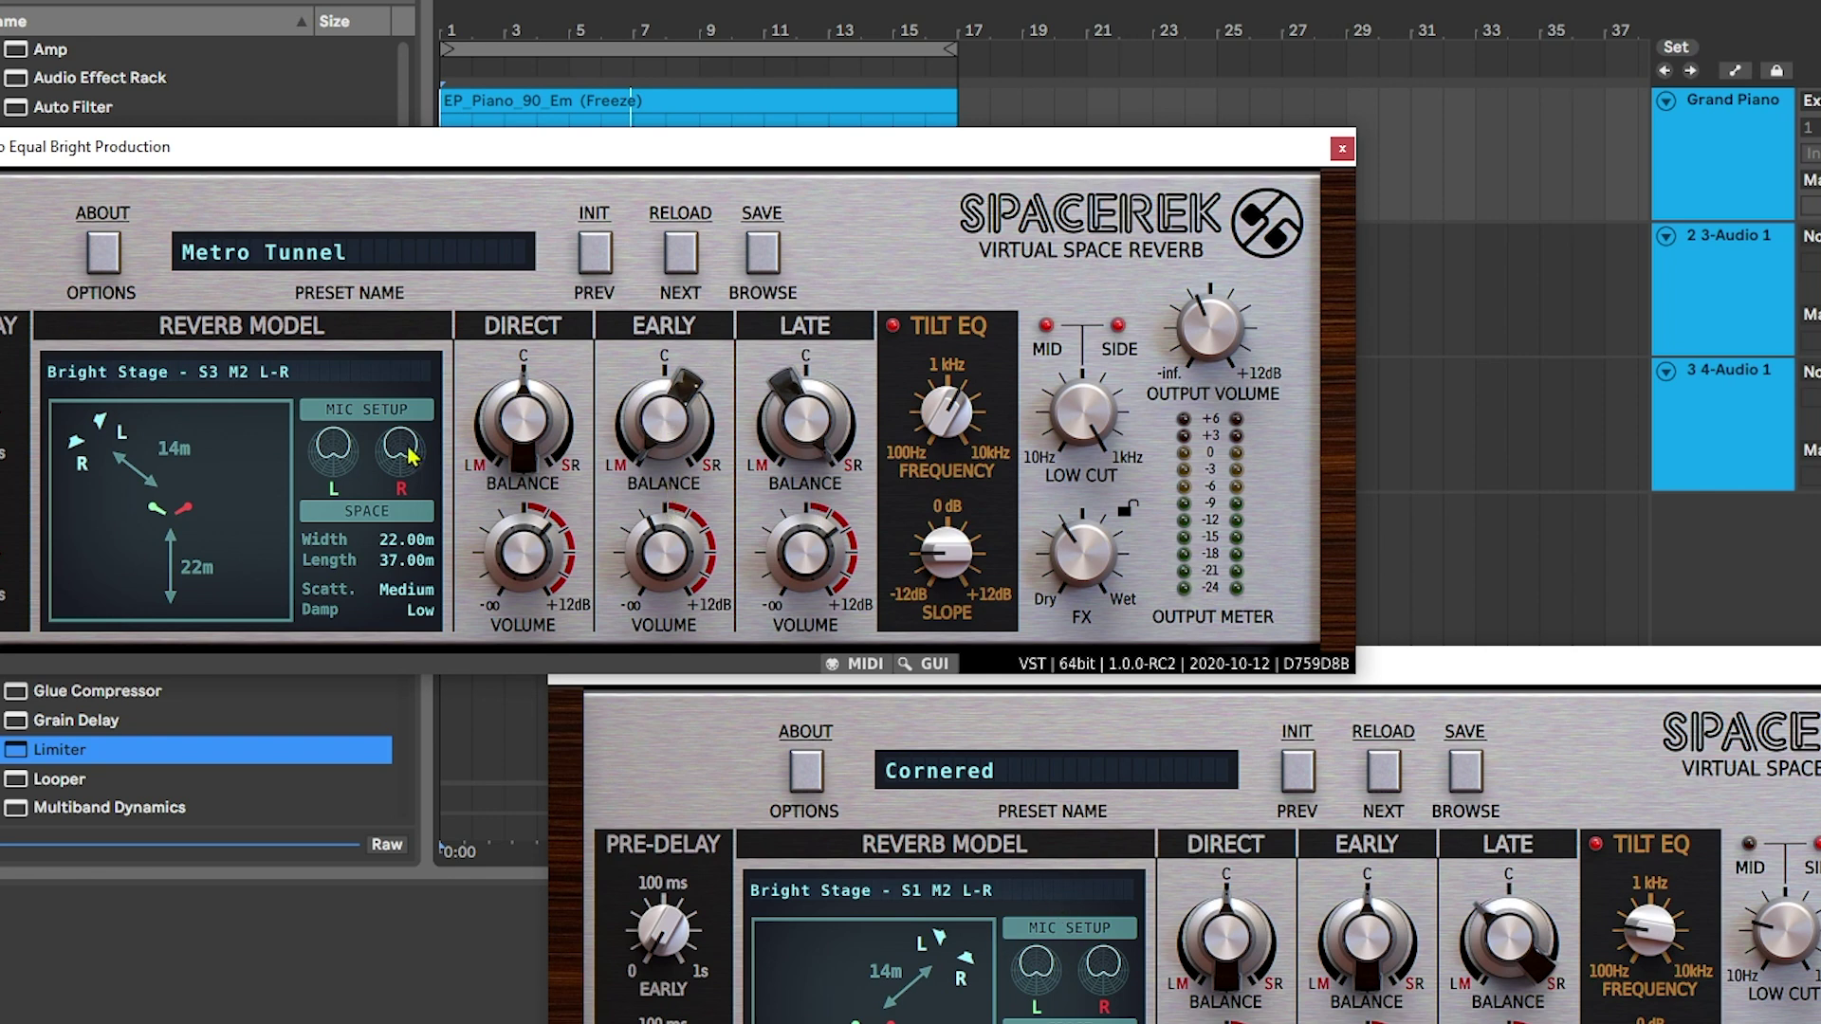
# Close the Grand Piano's Spacerek window, bring up the one on the 2 3-Audio 1 track, and open its preset browser in full view.
pyautogui.click(1342, 149)
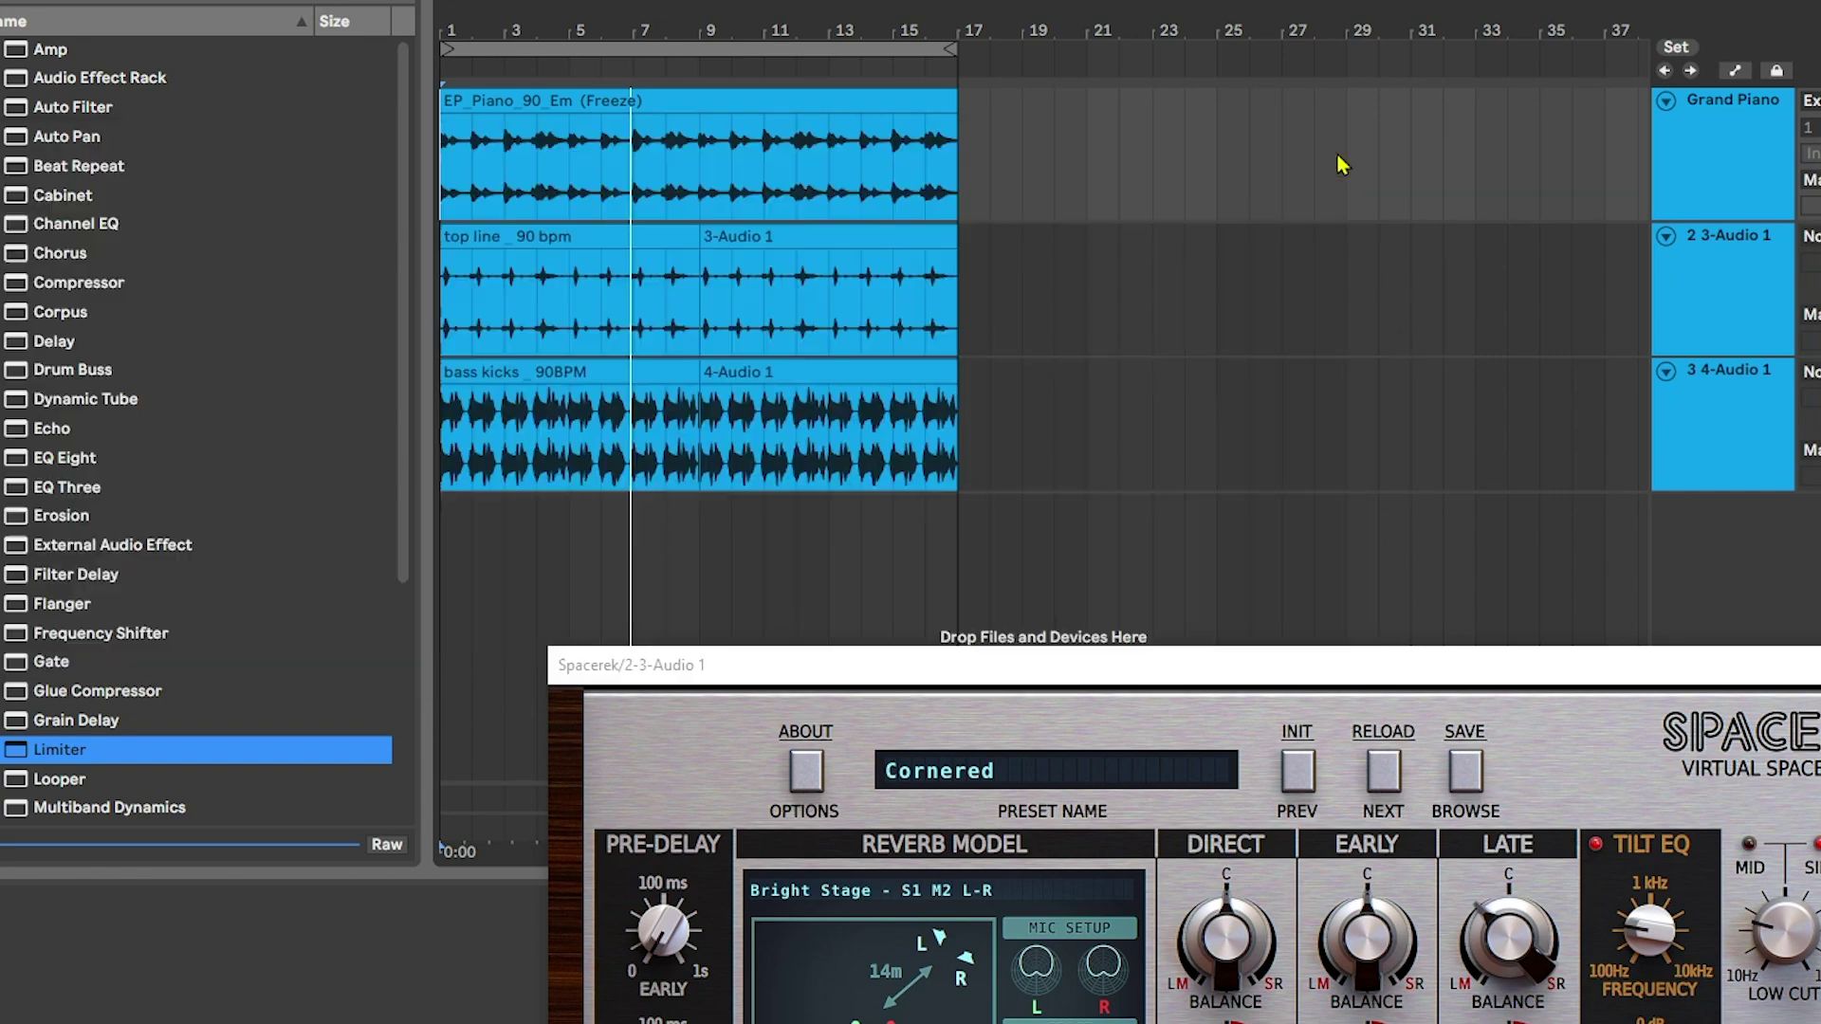
pyautogui.click(1744, 250)
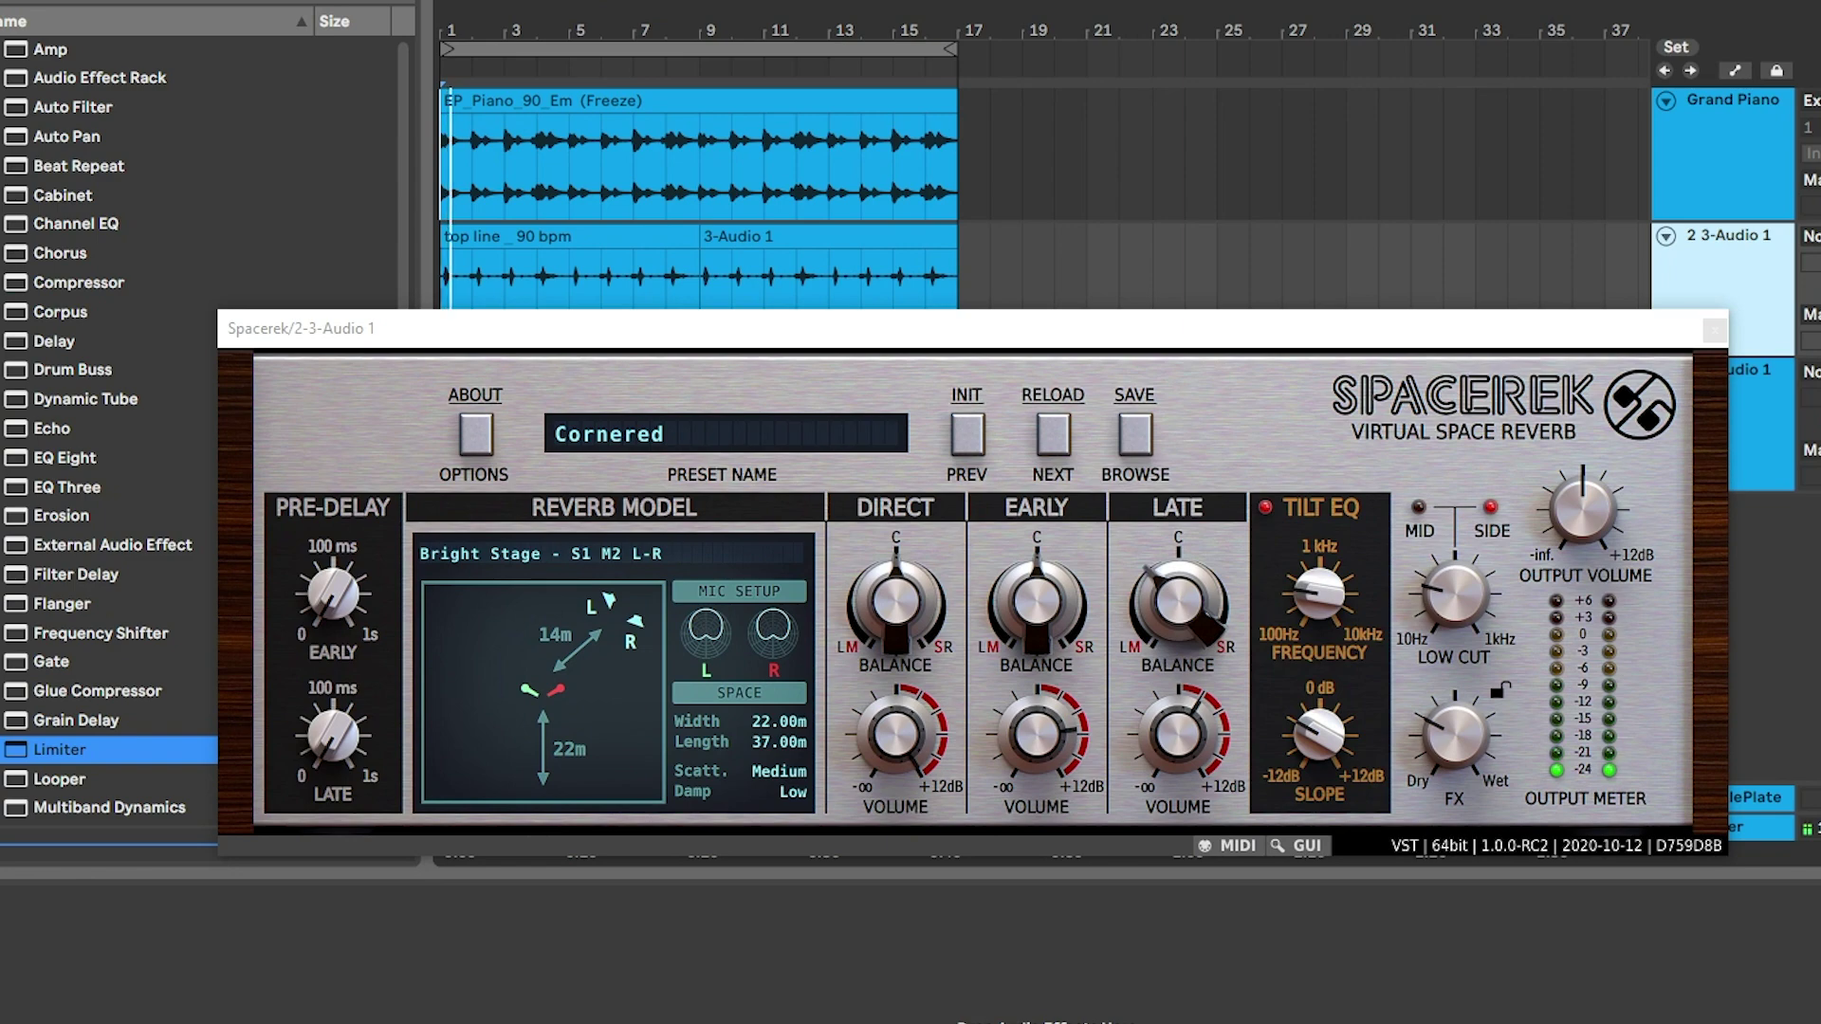
pyautogui.click(717, 560)
pyautogui.press('space')
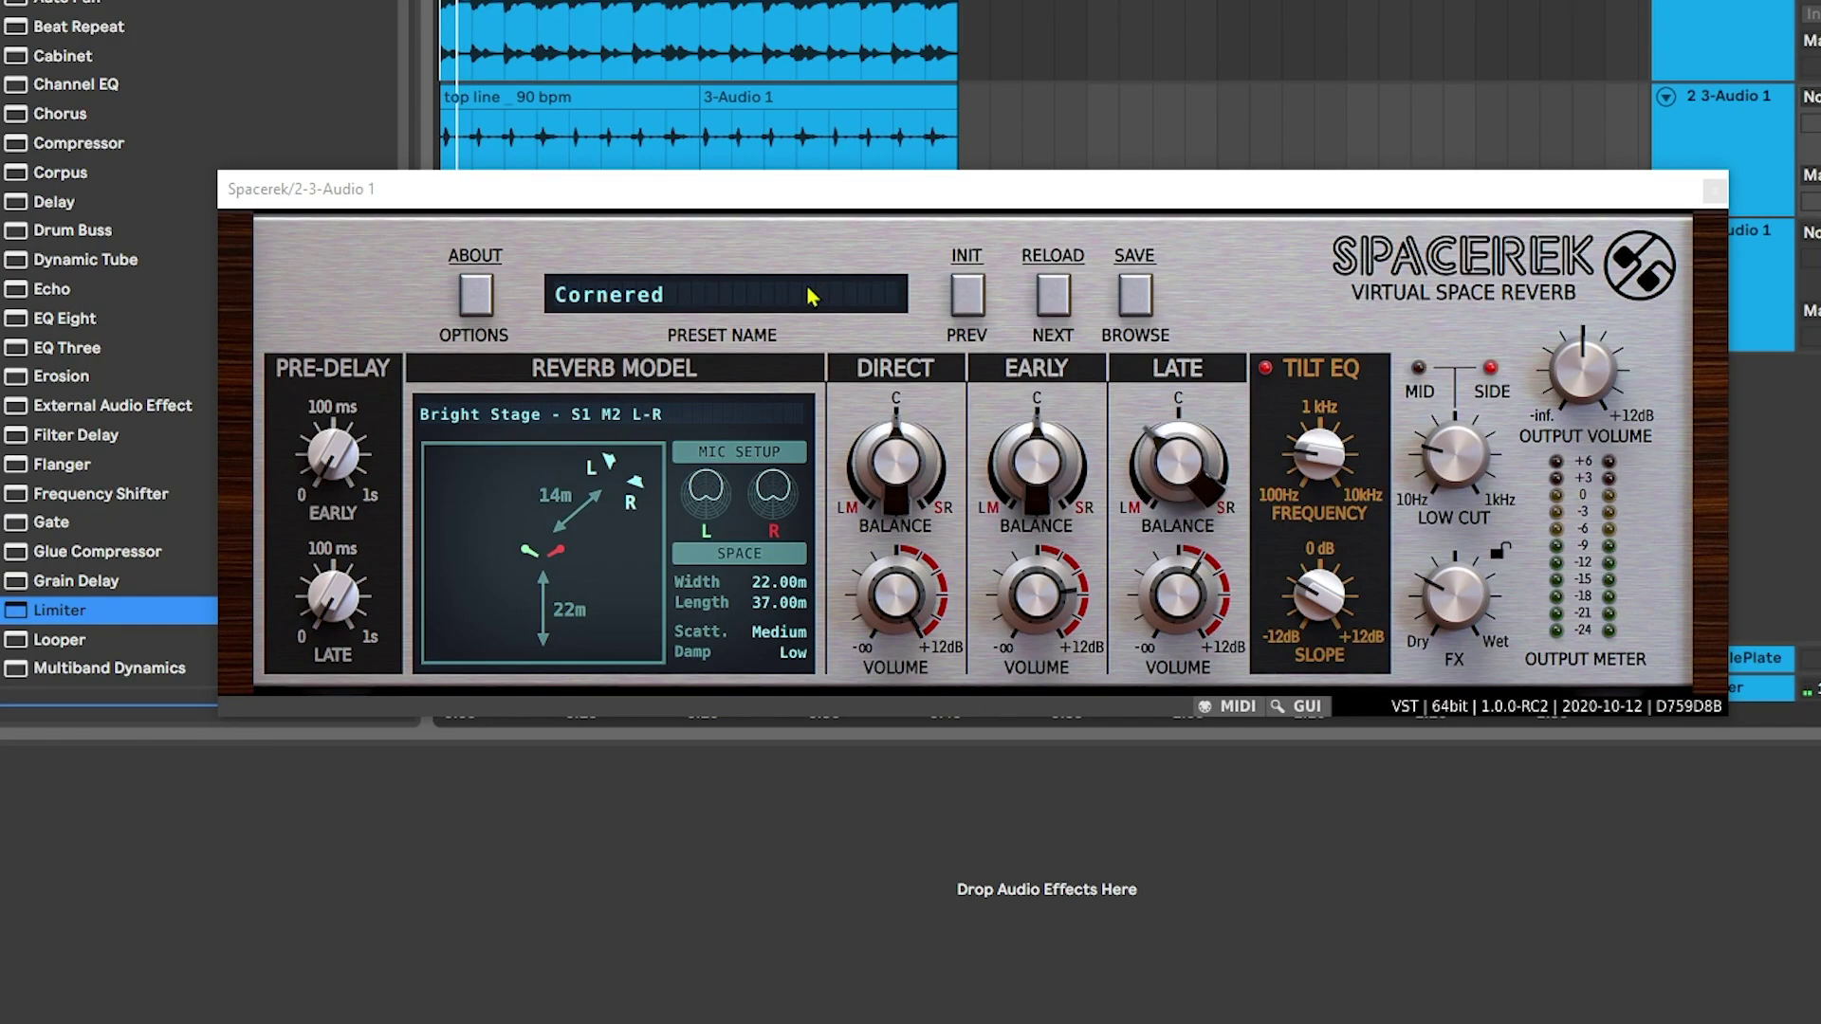
pyautogui.click(814, 435)
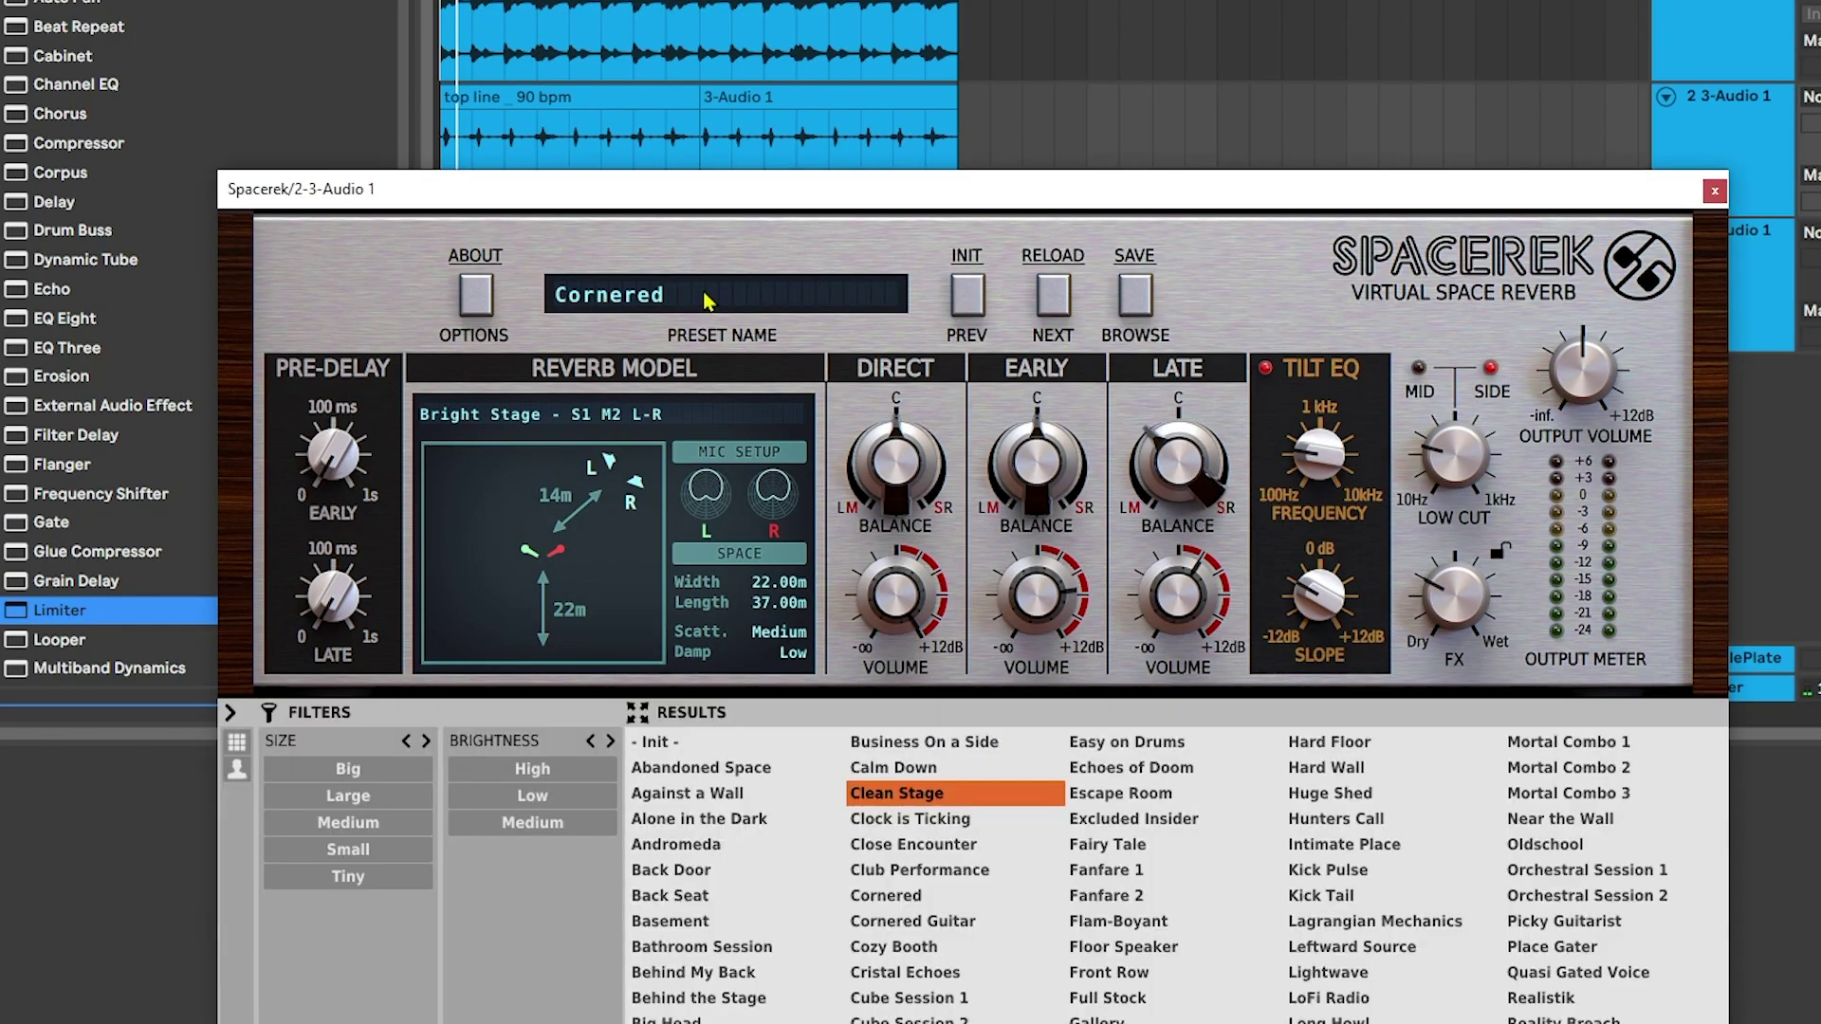
pyautogui.moveTo(777, 342); pyautogui.dragTo(767, 139)
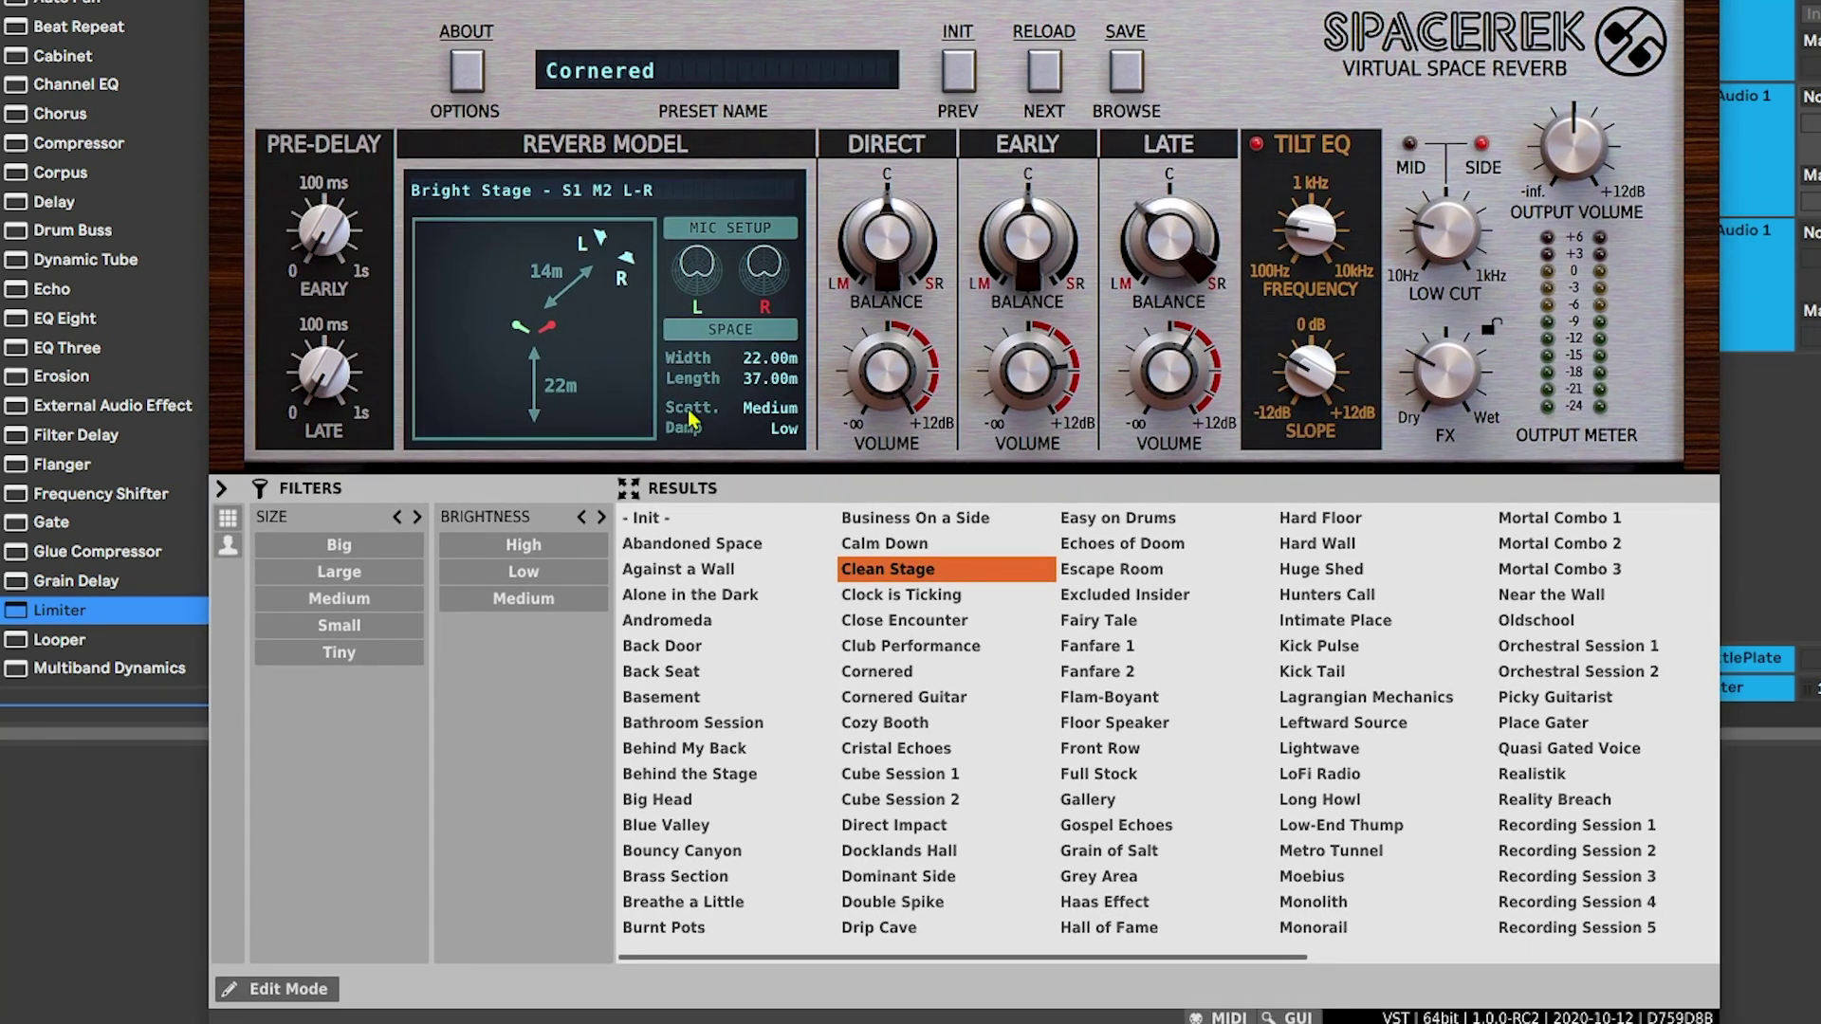
# Lock the FX mix at fully wet and audition the presets from Clock is Ticking through Cornered.
pyautogui.click(1026, 78)
pyautogui.click(956, 76)
pyautogui.click(1034, 82)
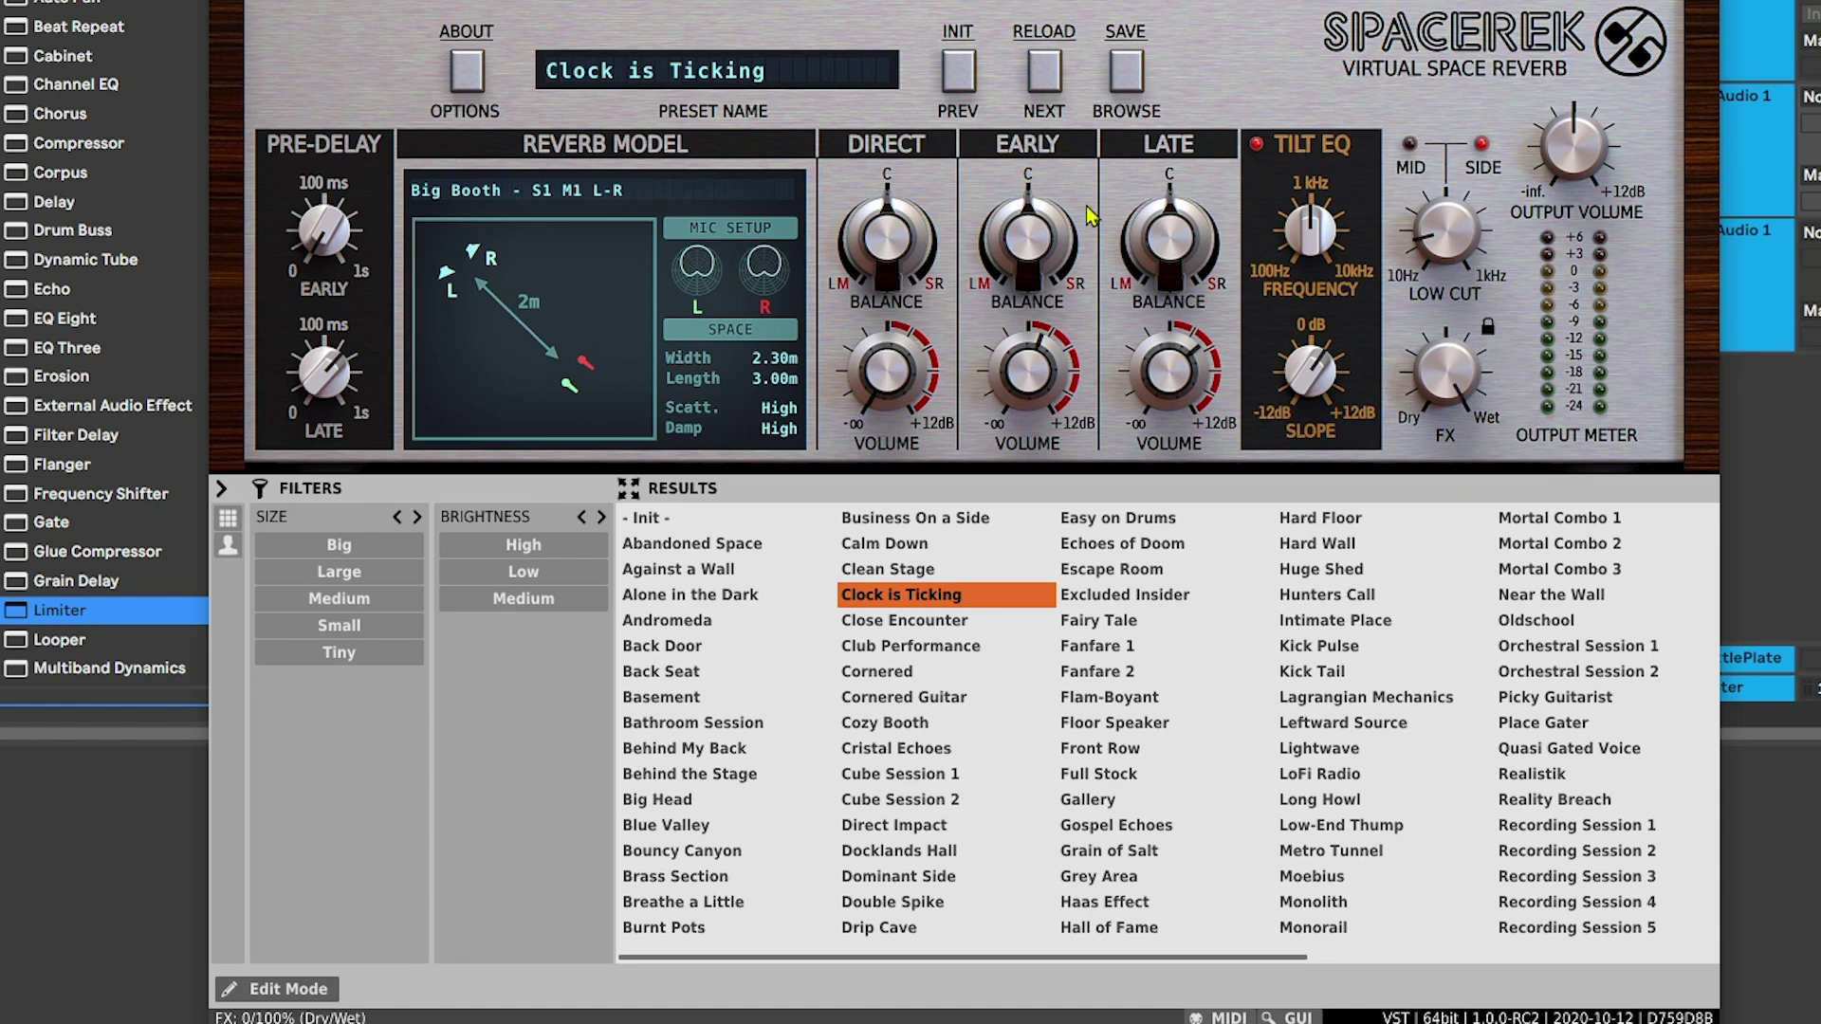
pyautogui.click(1044, 75)
pyautogui.click(1044, 75)
pyautogui.click(1044, 76)
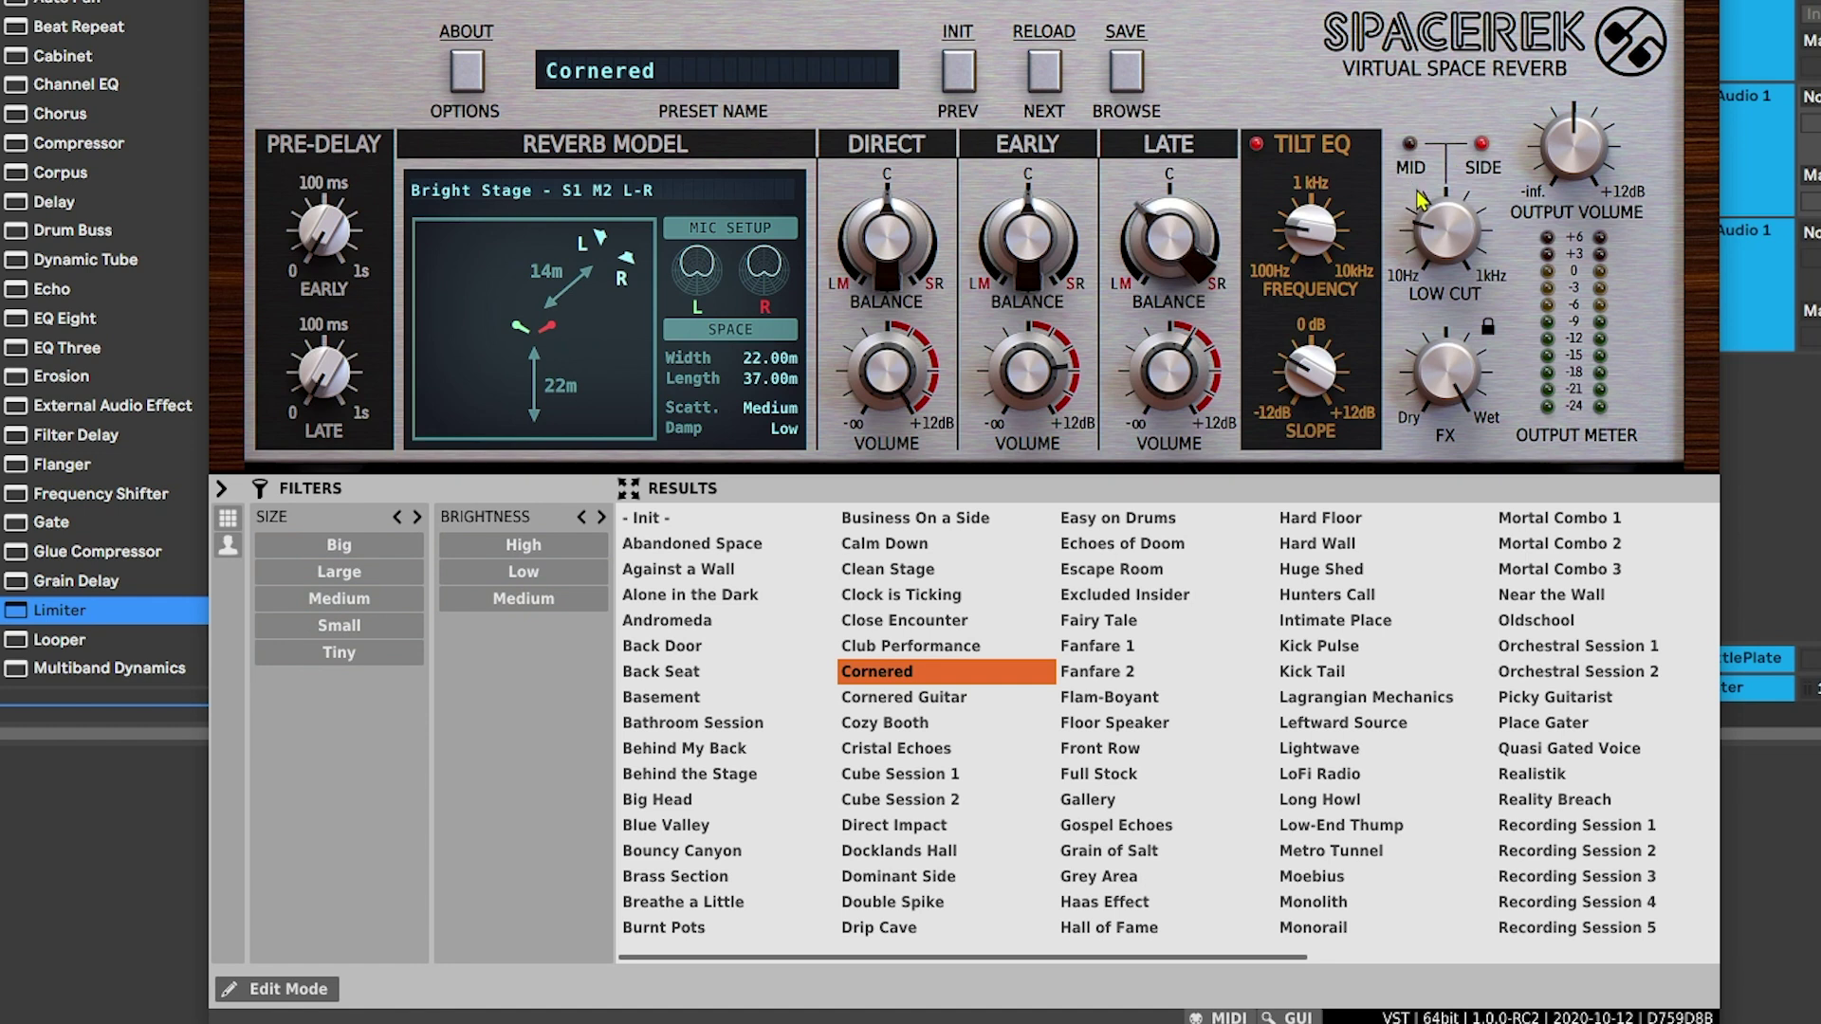
# Filter the presets by Medium size and audition Against a Wall, Basement and Big Head.
pyautogui.click(317, 597)
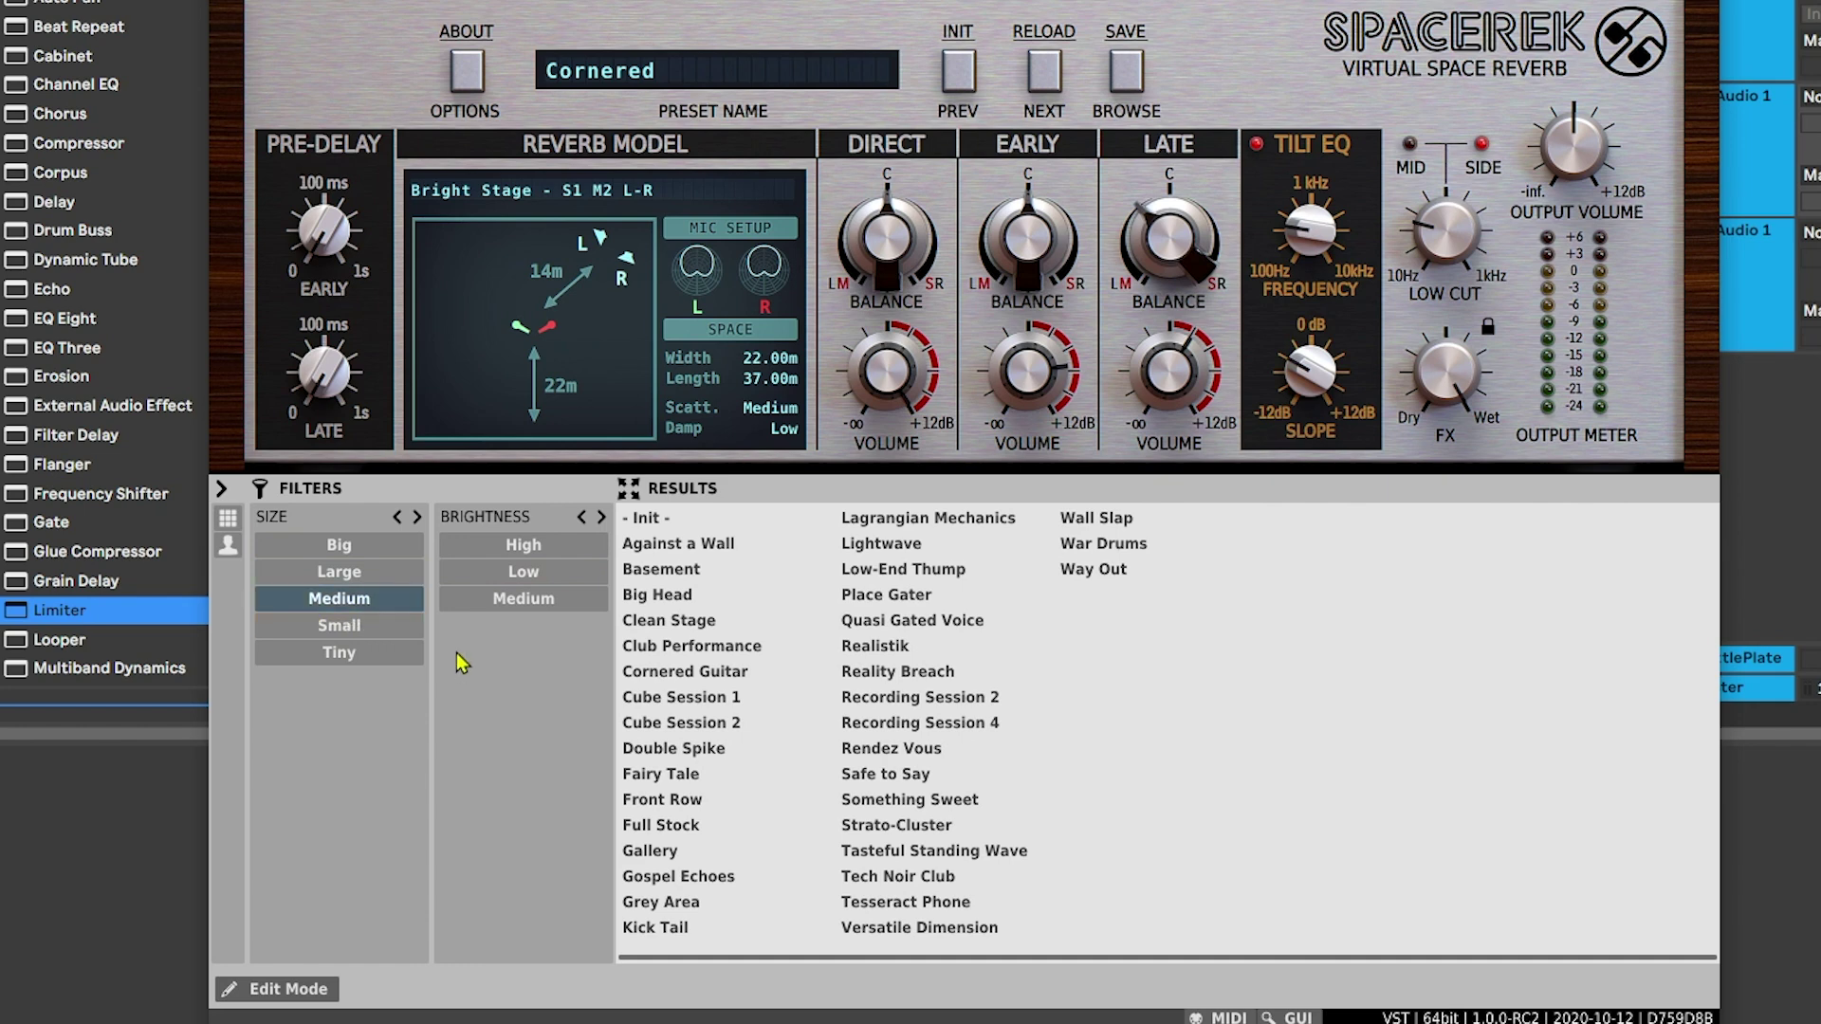
pyautogui.click(654, 553)
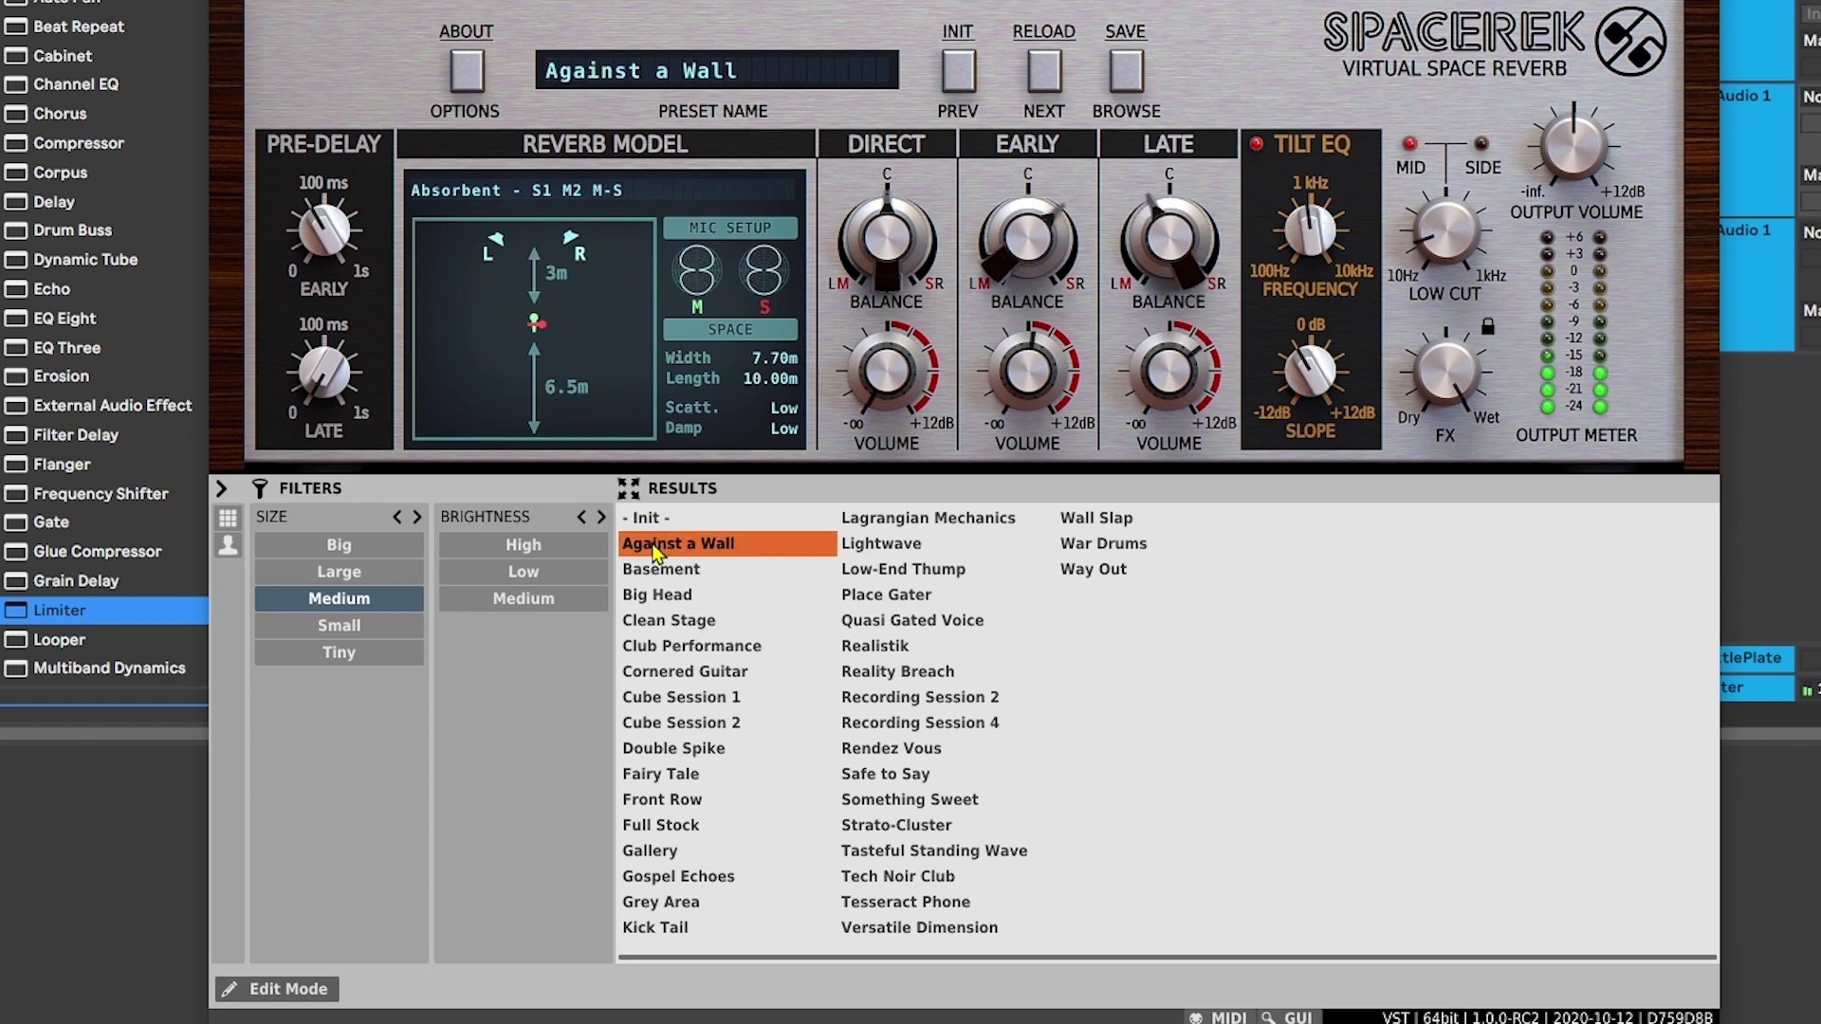
pyautogui.click(1042, 77)
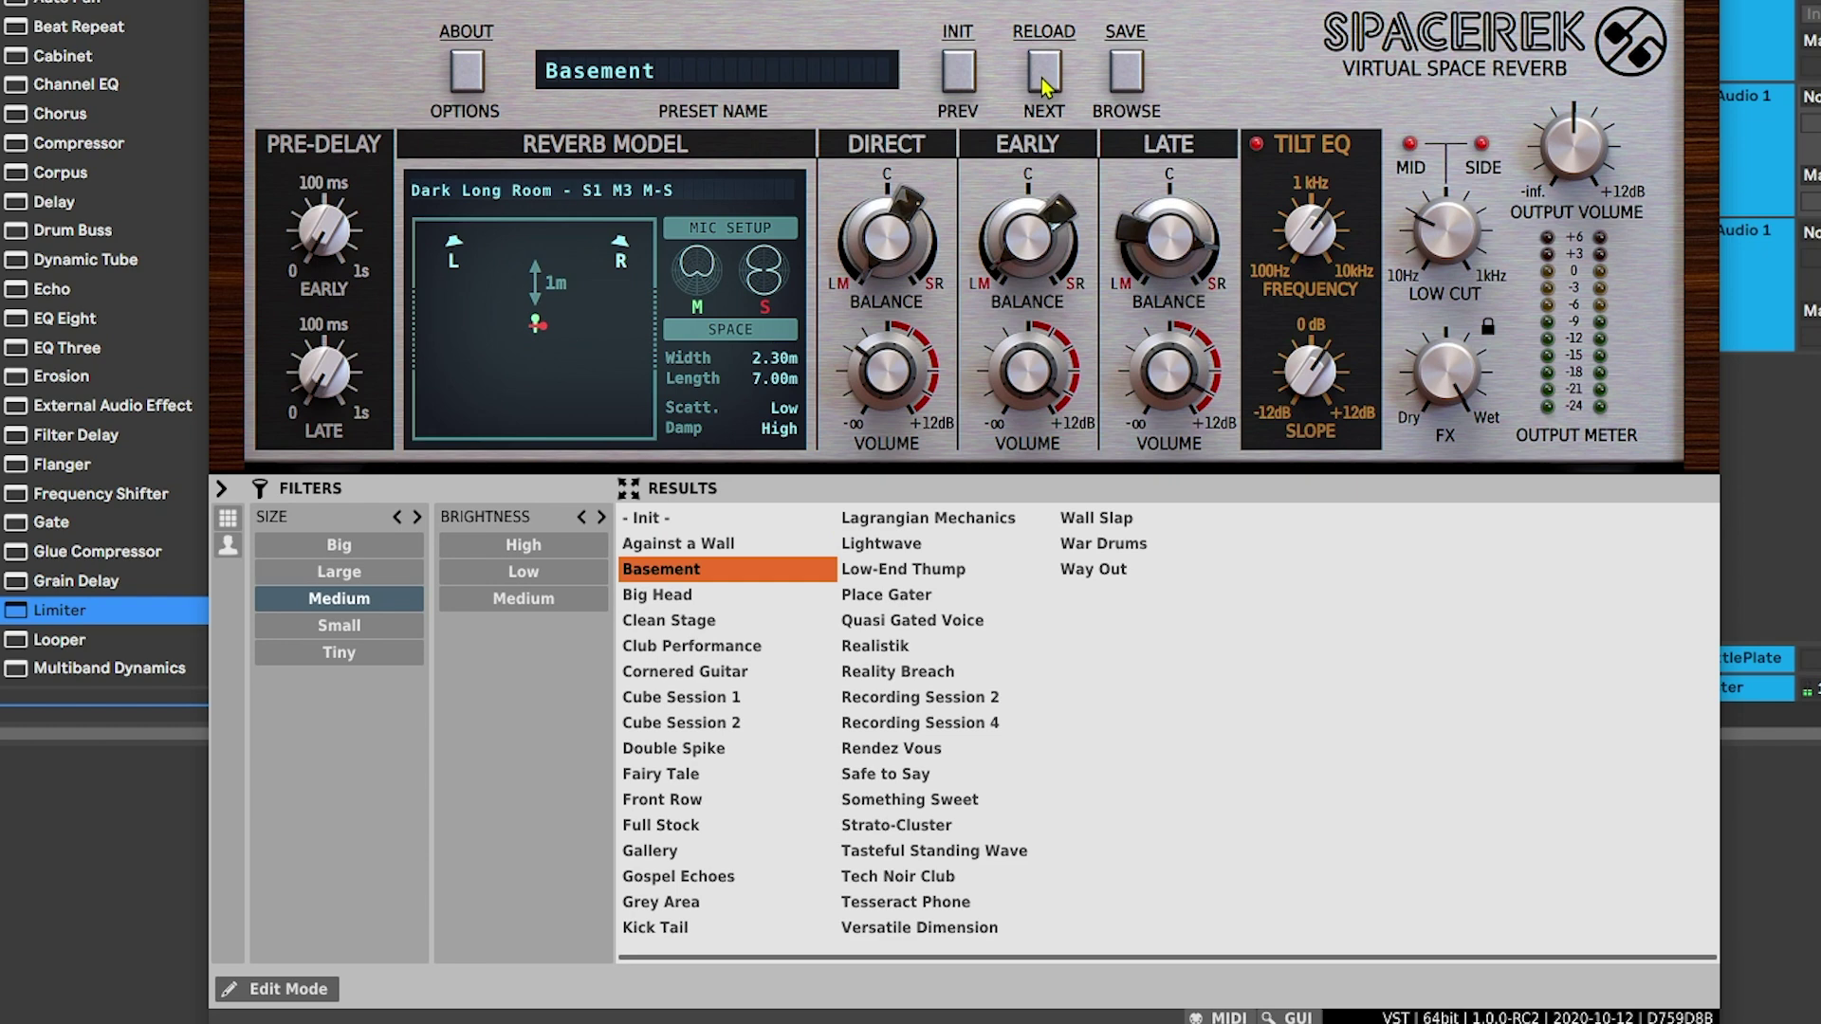
pyautogui.click(1041, 78)
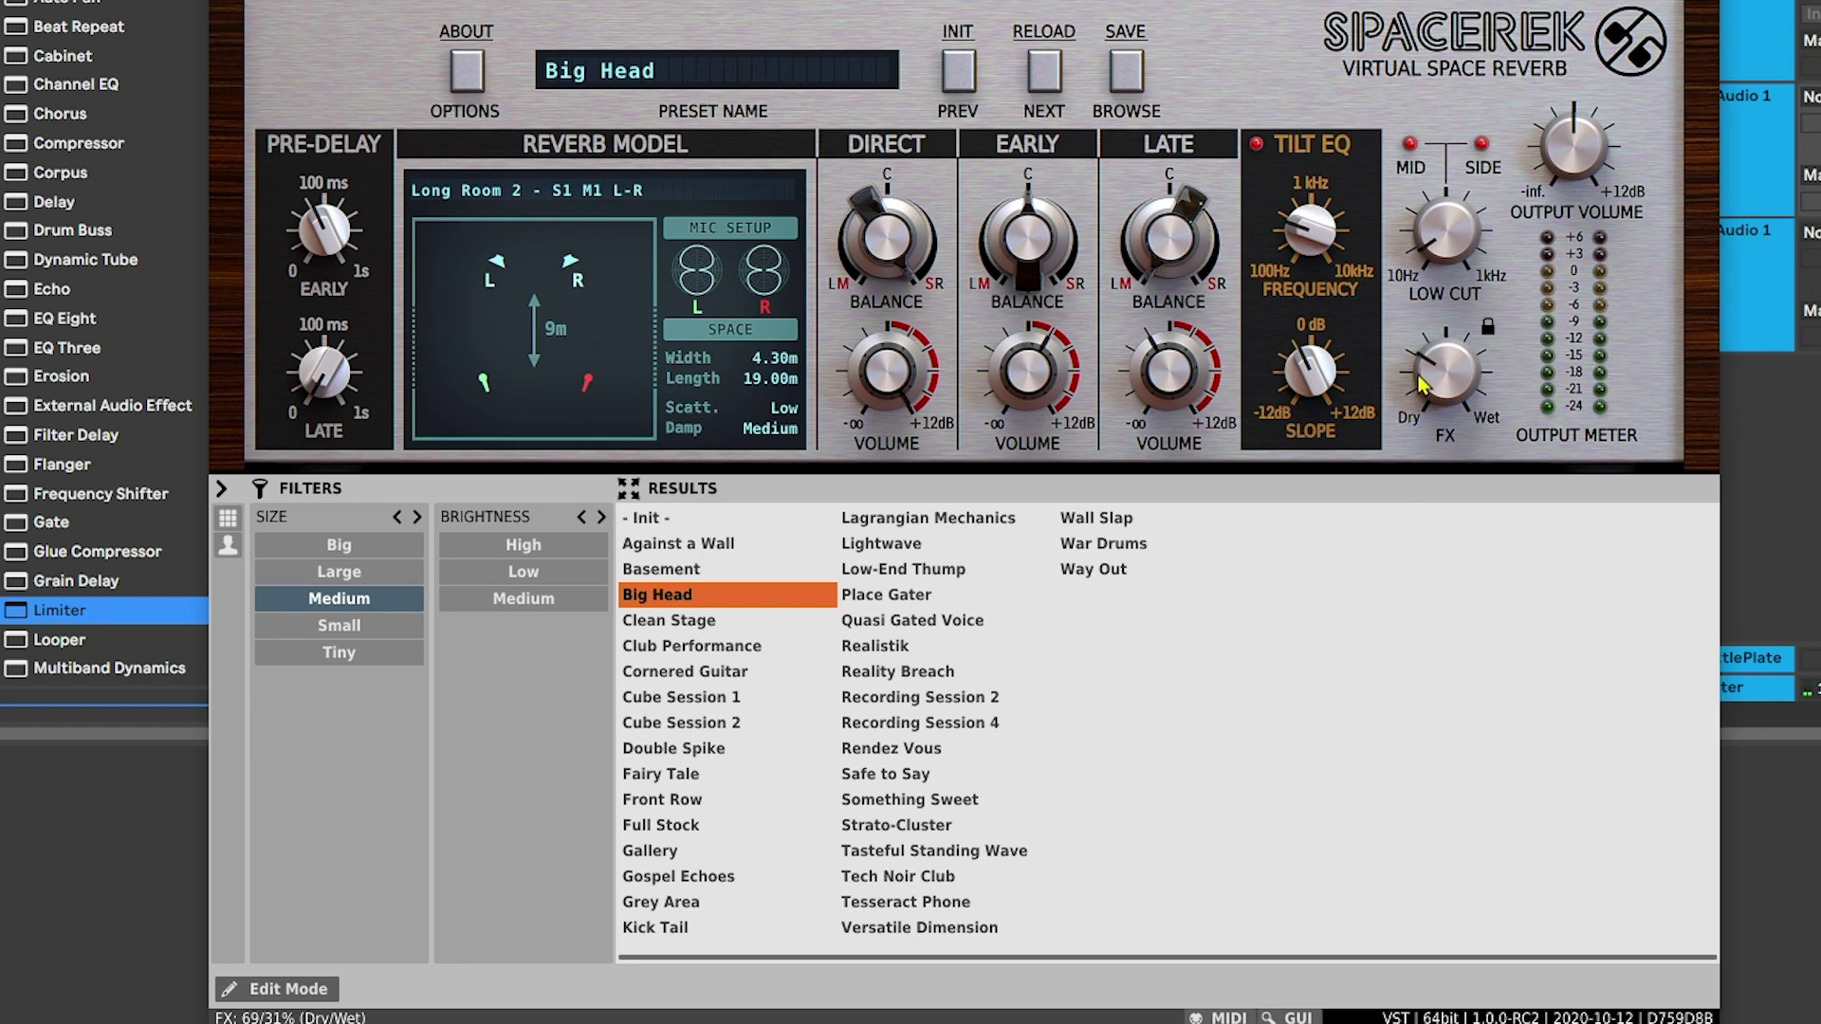
# Reduce the FX mix to mostly dry and audition the Medium presets again, from Against a Wall through Cornered Guitar.
pyautogui.moveTo(1421, 389)
pyautogui.mouseDown()
pyautogui.moveTo(1472, 354)
pyautogui.moveTo(1446, 383)
pyautogui.mouseUp()
pyautogui.click(690, 543)
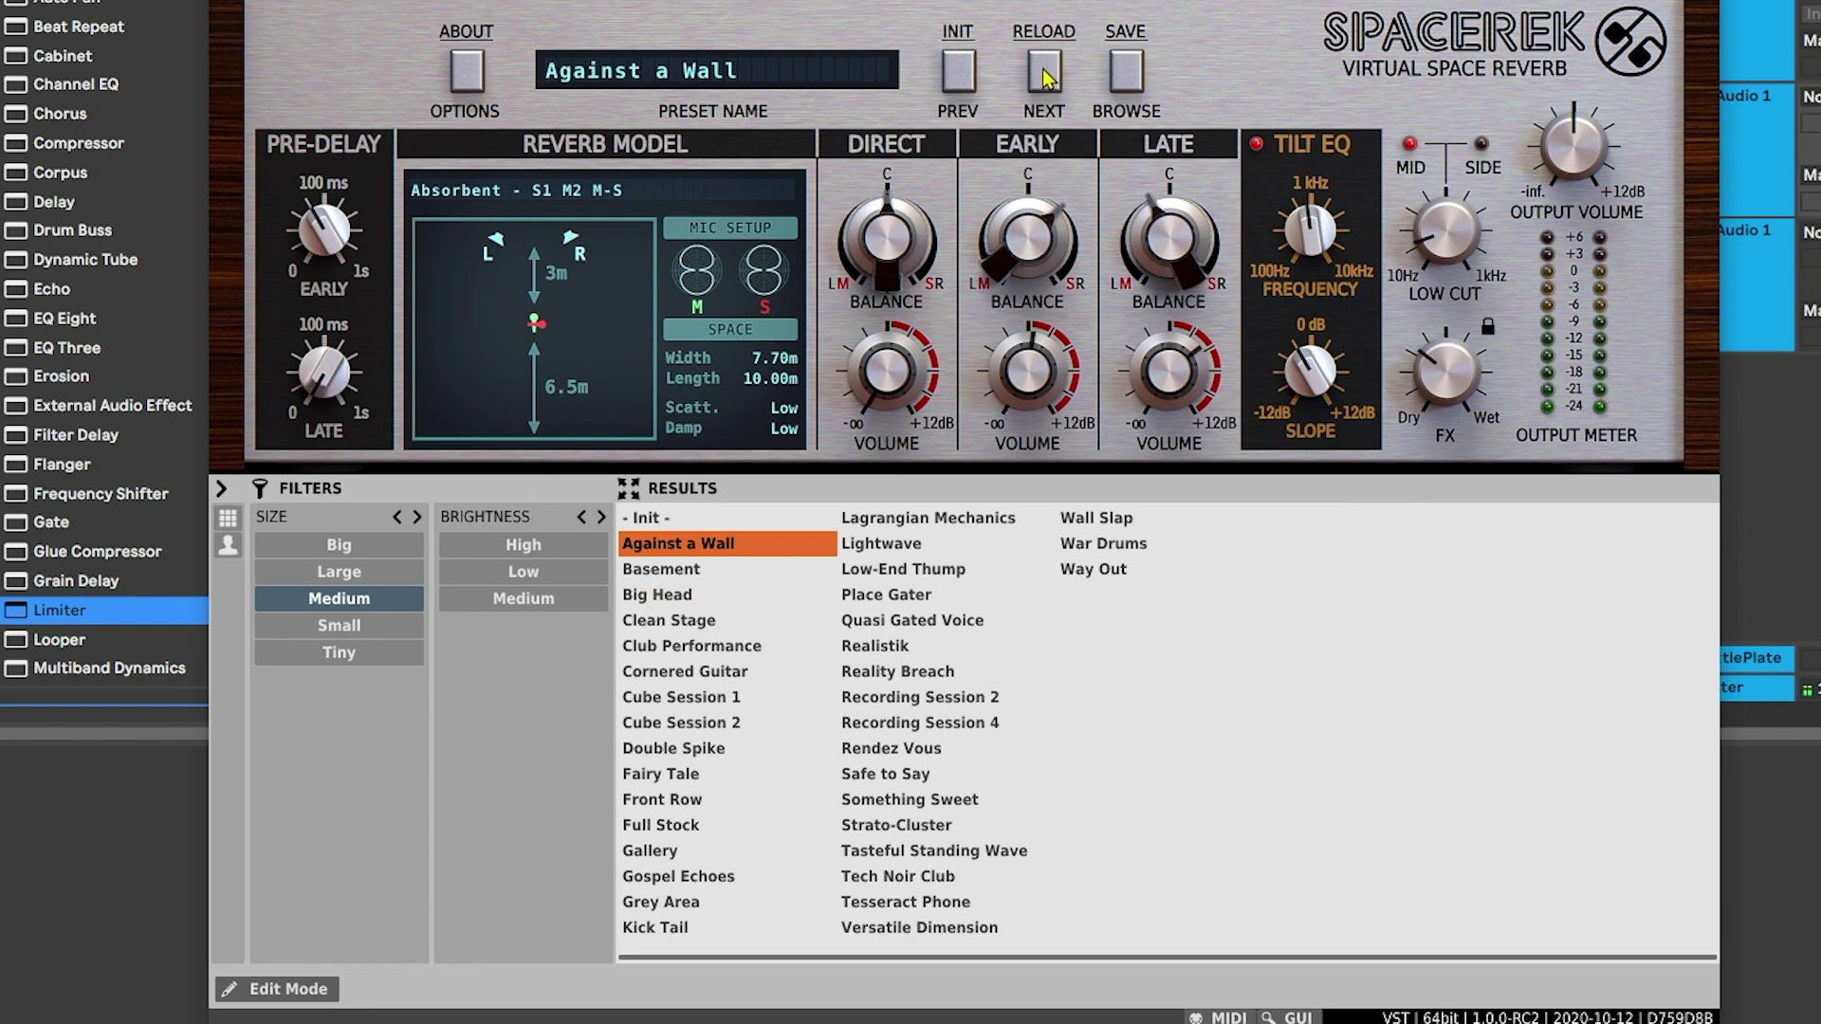
pyautogui.click(1044, 74)
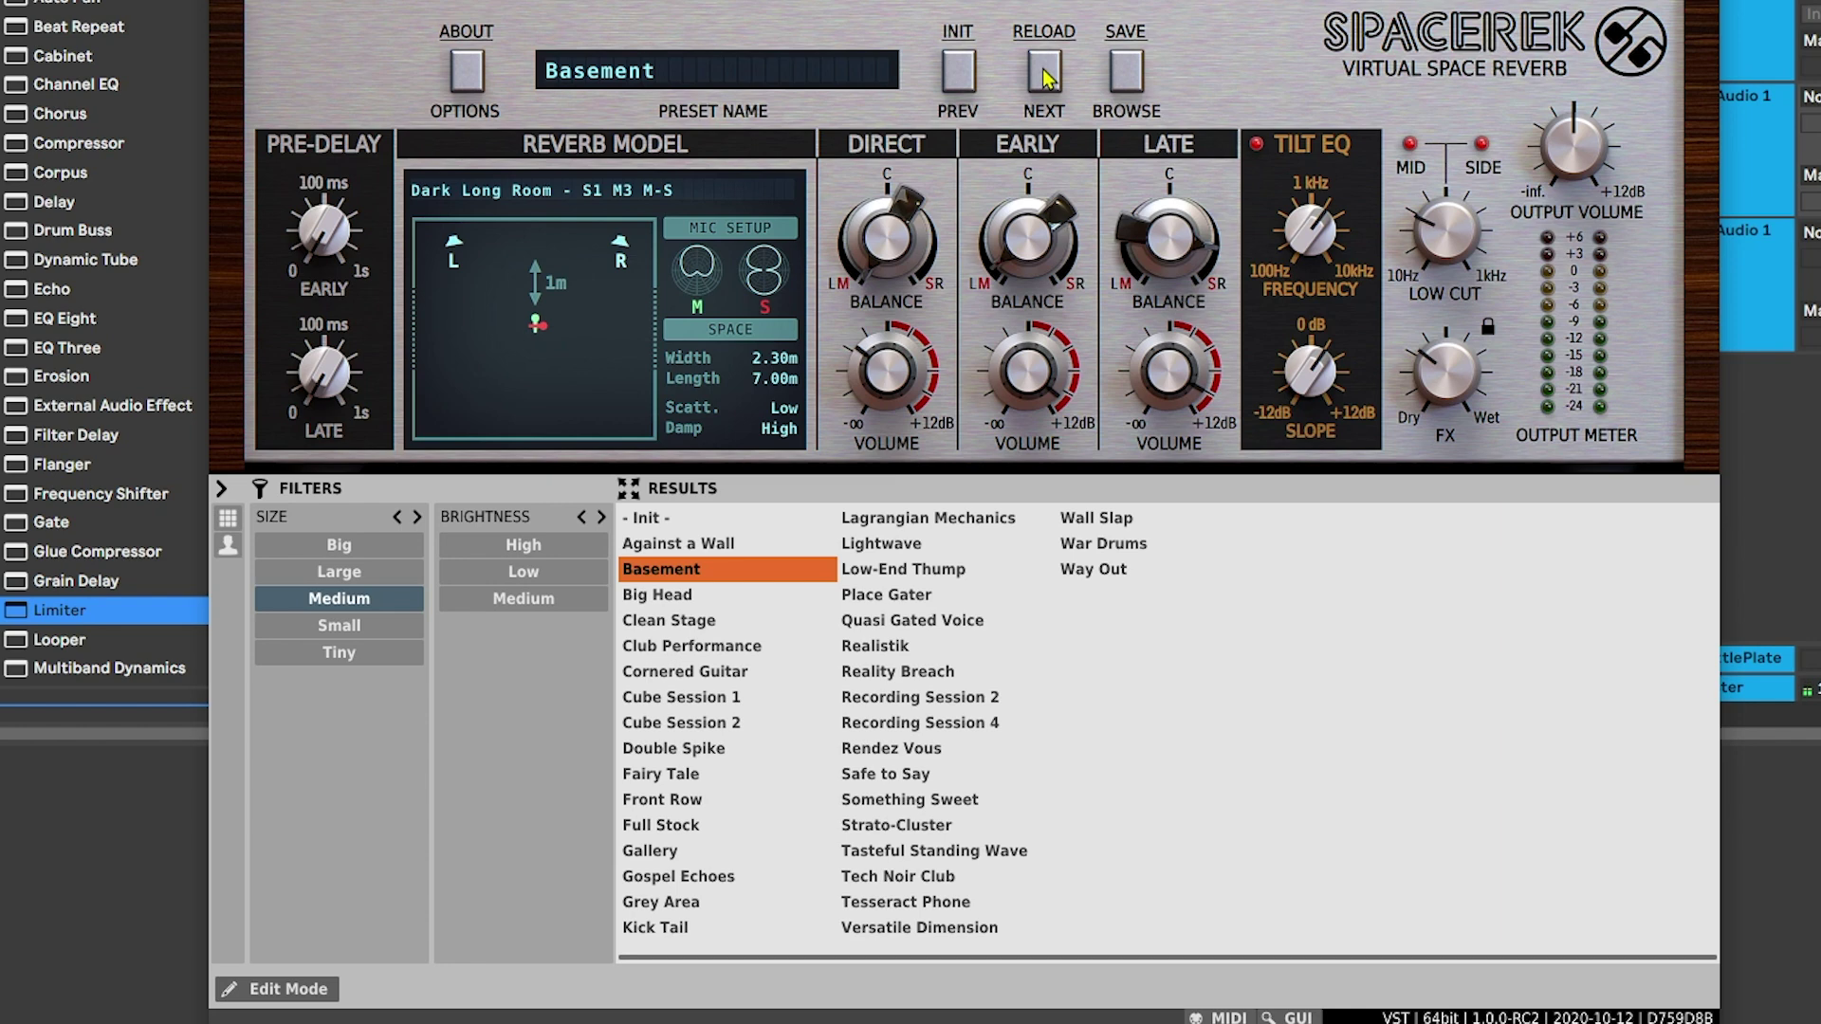
pyautogui.click(1044, 74)
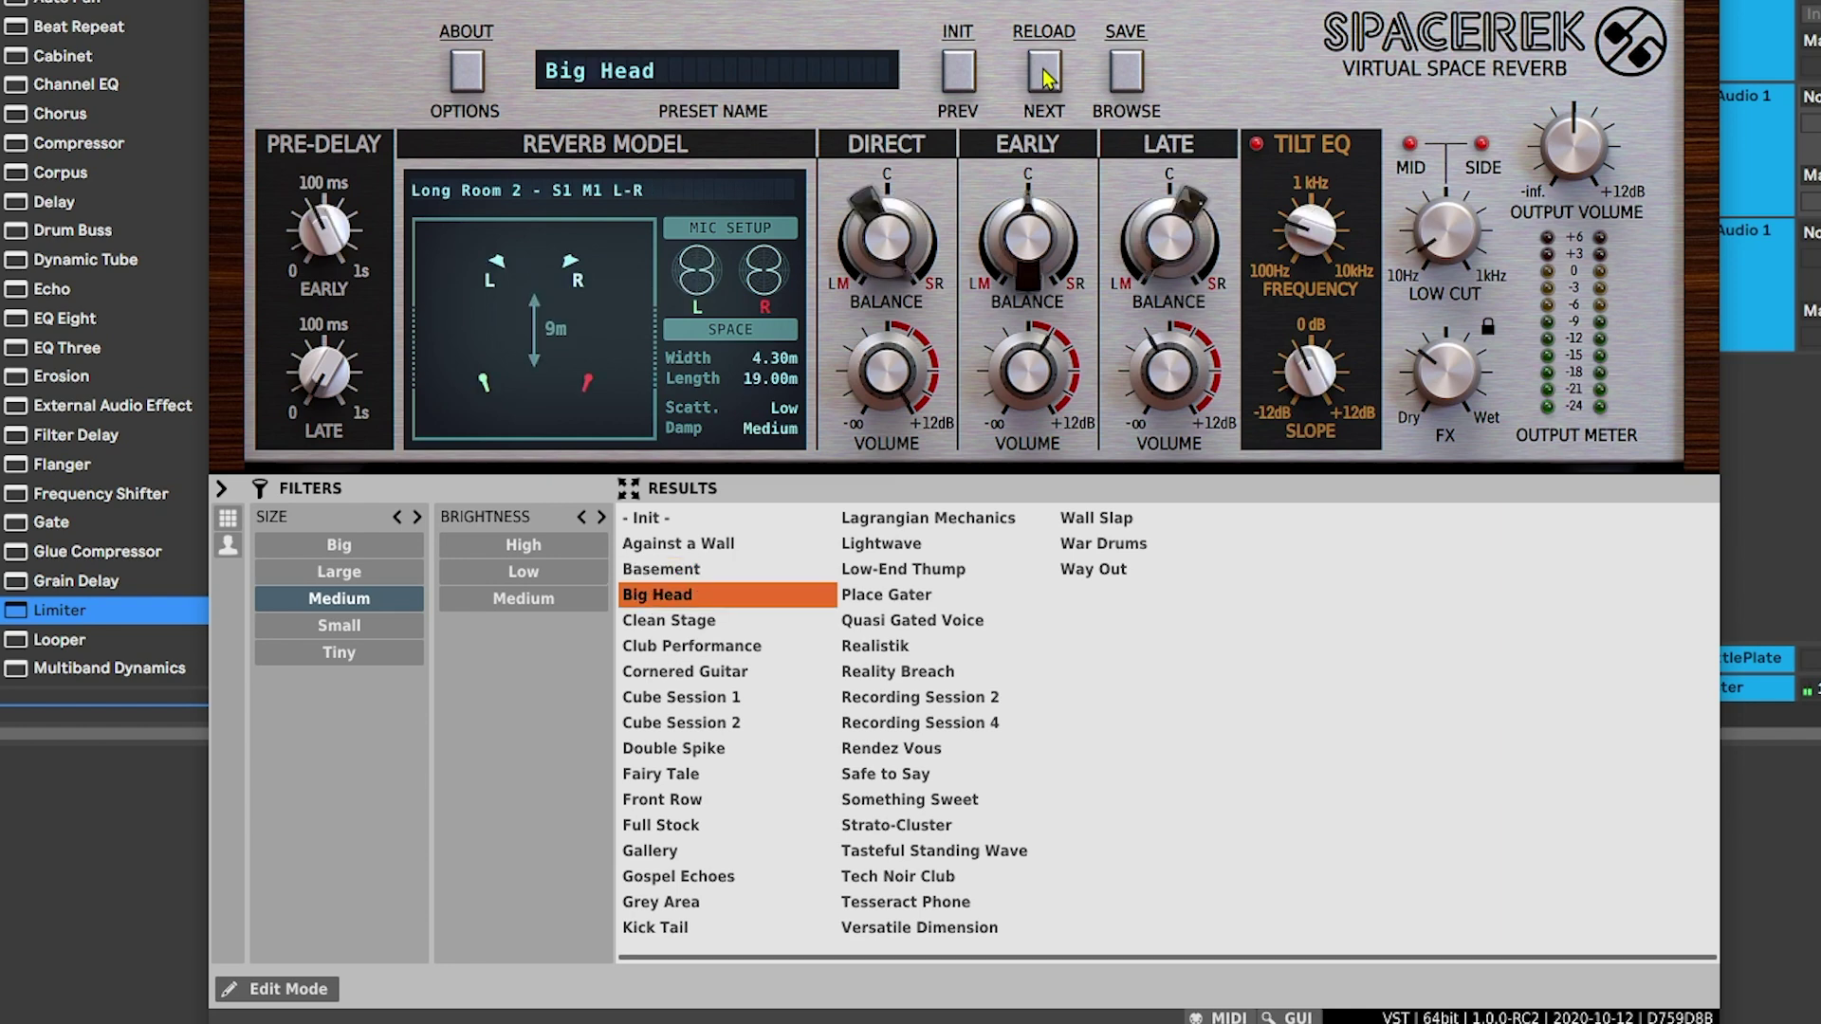
pyautogui.click(1044, 74)
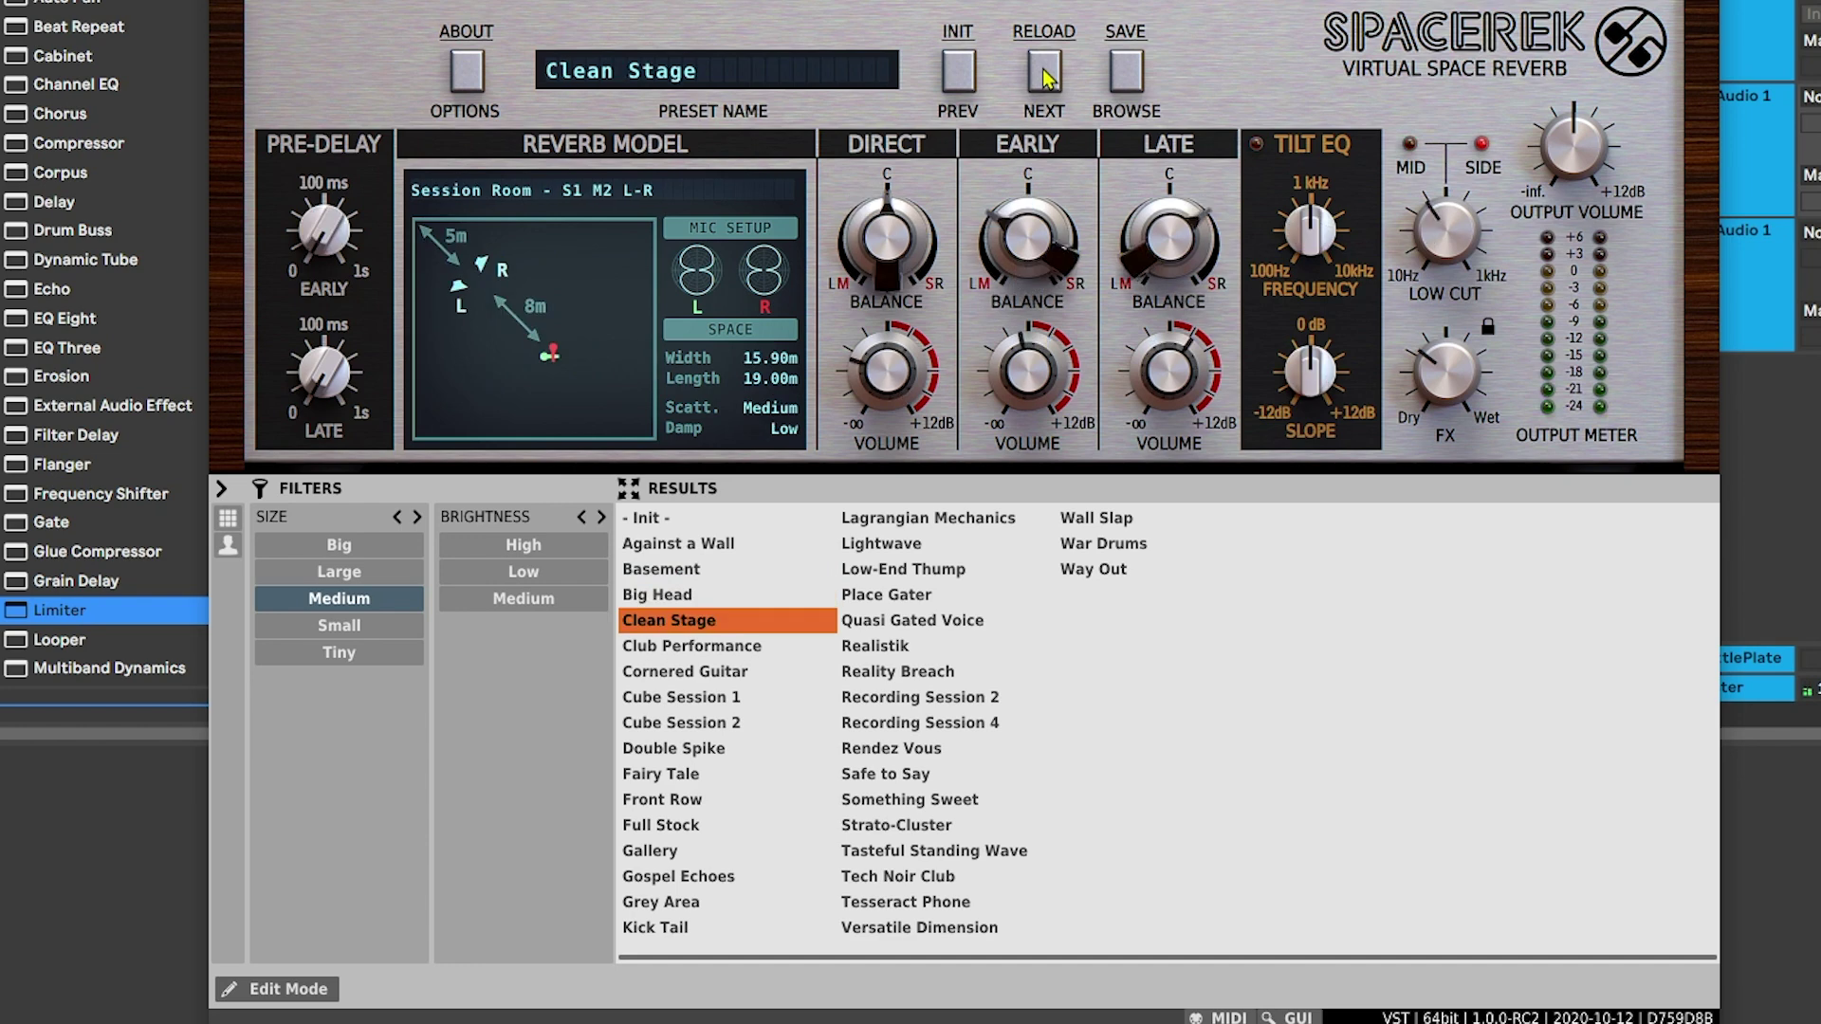
pyautogui.click(1045, 74)
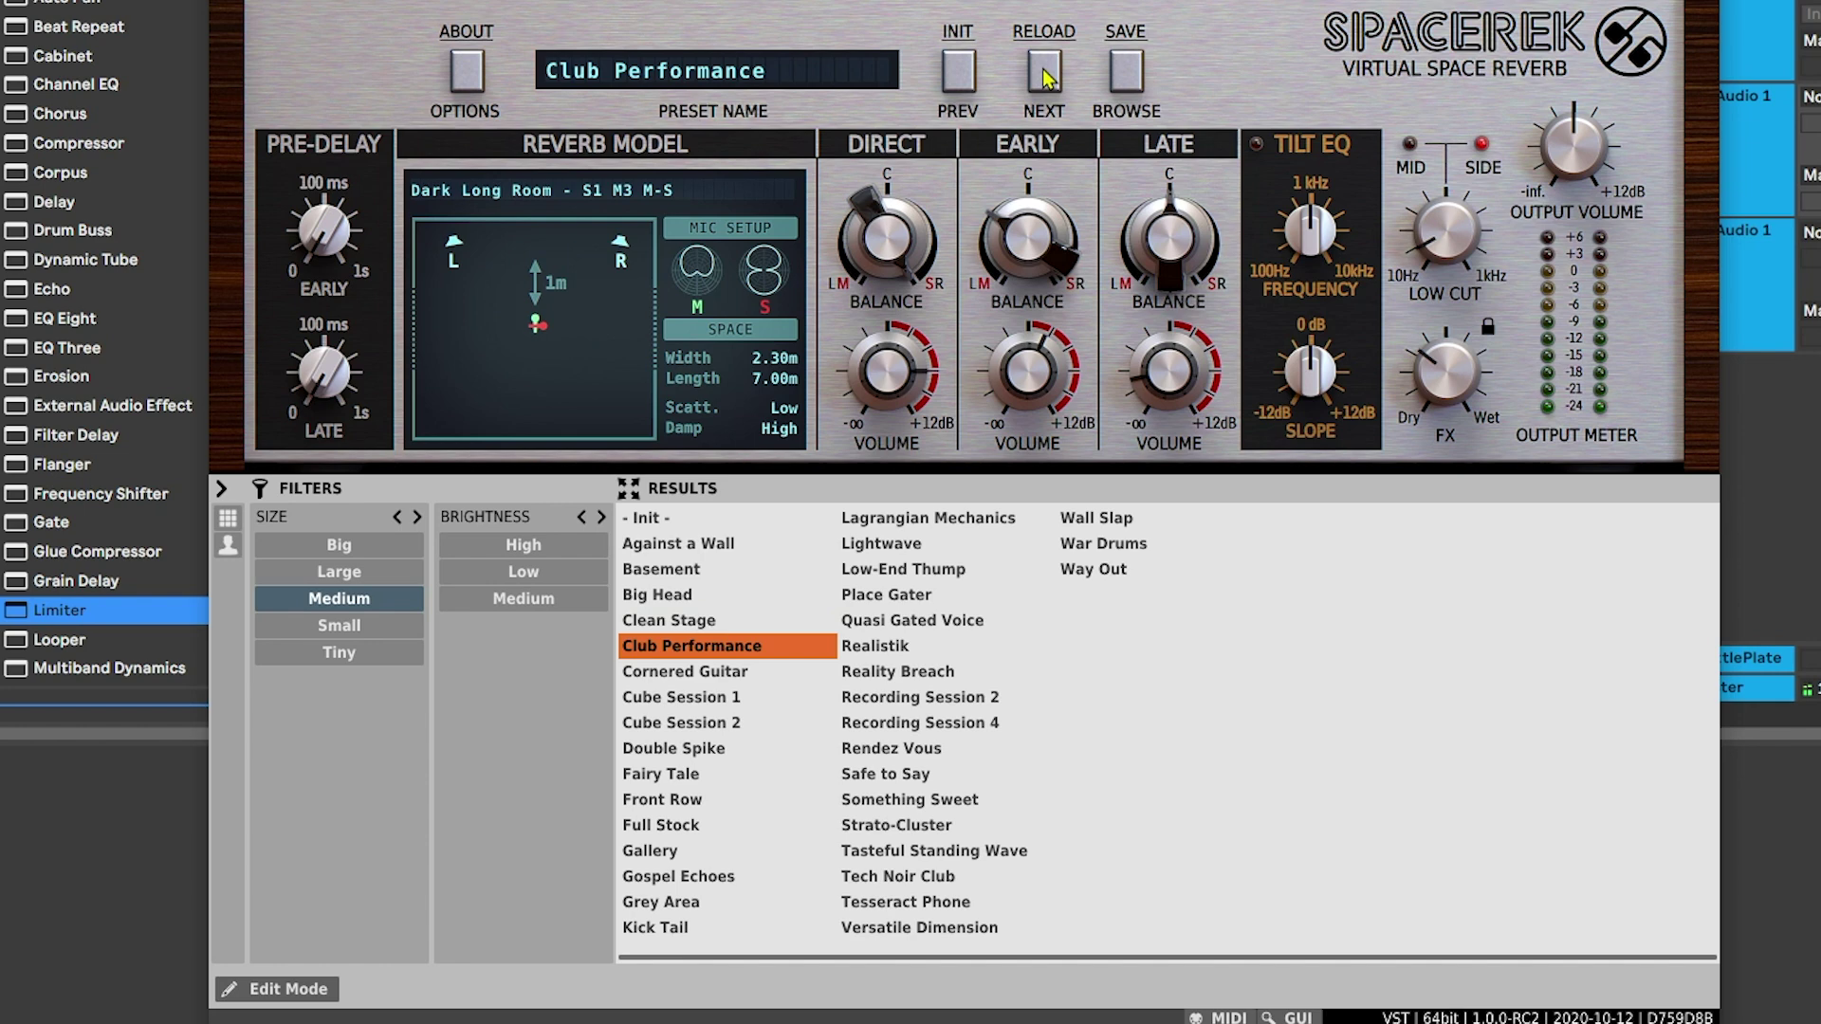
pyautogui.click(1045, 74)
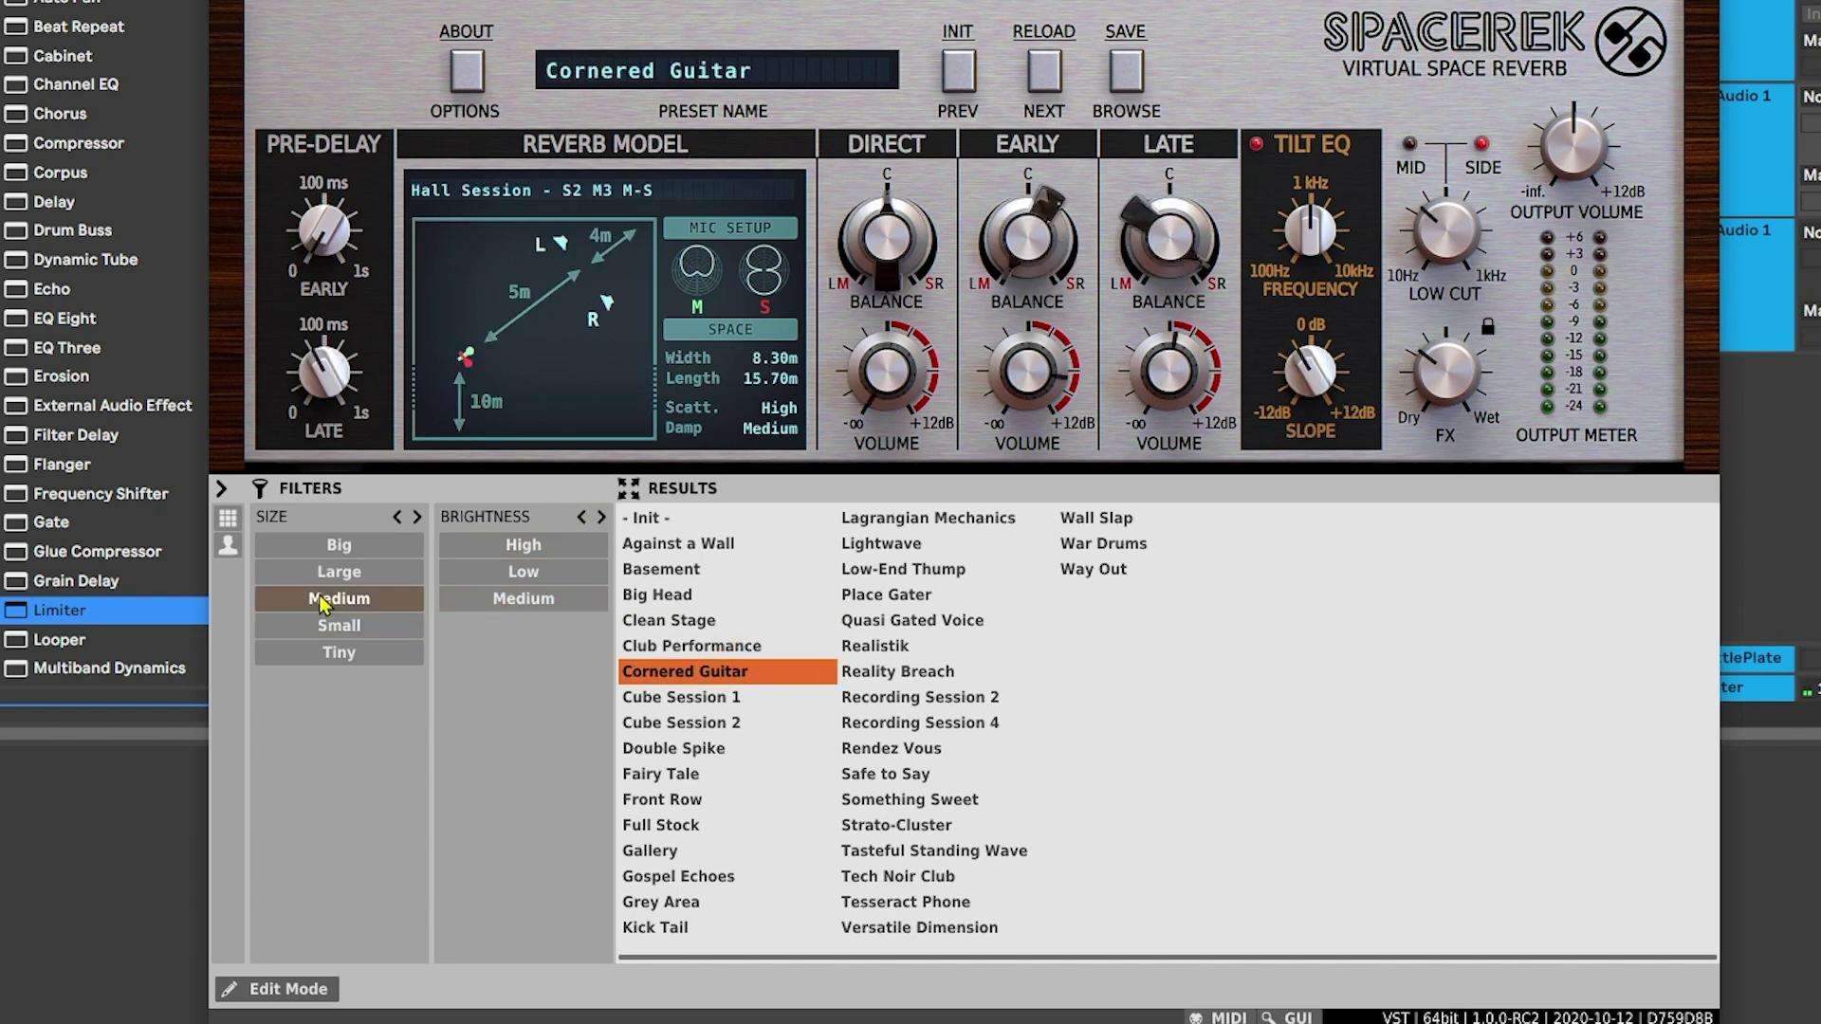
# Filter the presets by Large size and audition Abandoned Space, Alone in the Dark, Andromeda, Blue Valley and Bouncy Canyon.
pyautogui.click(338, 571)
pyautogui.click(754, 543)
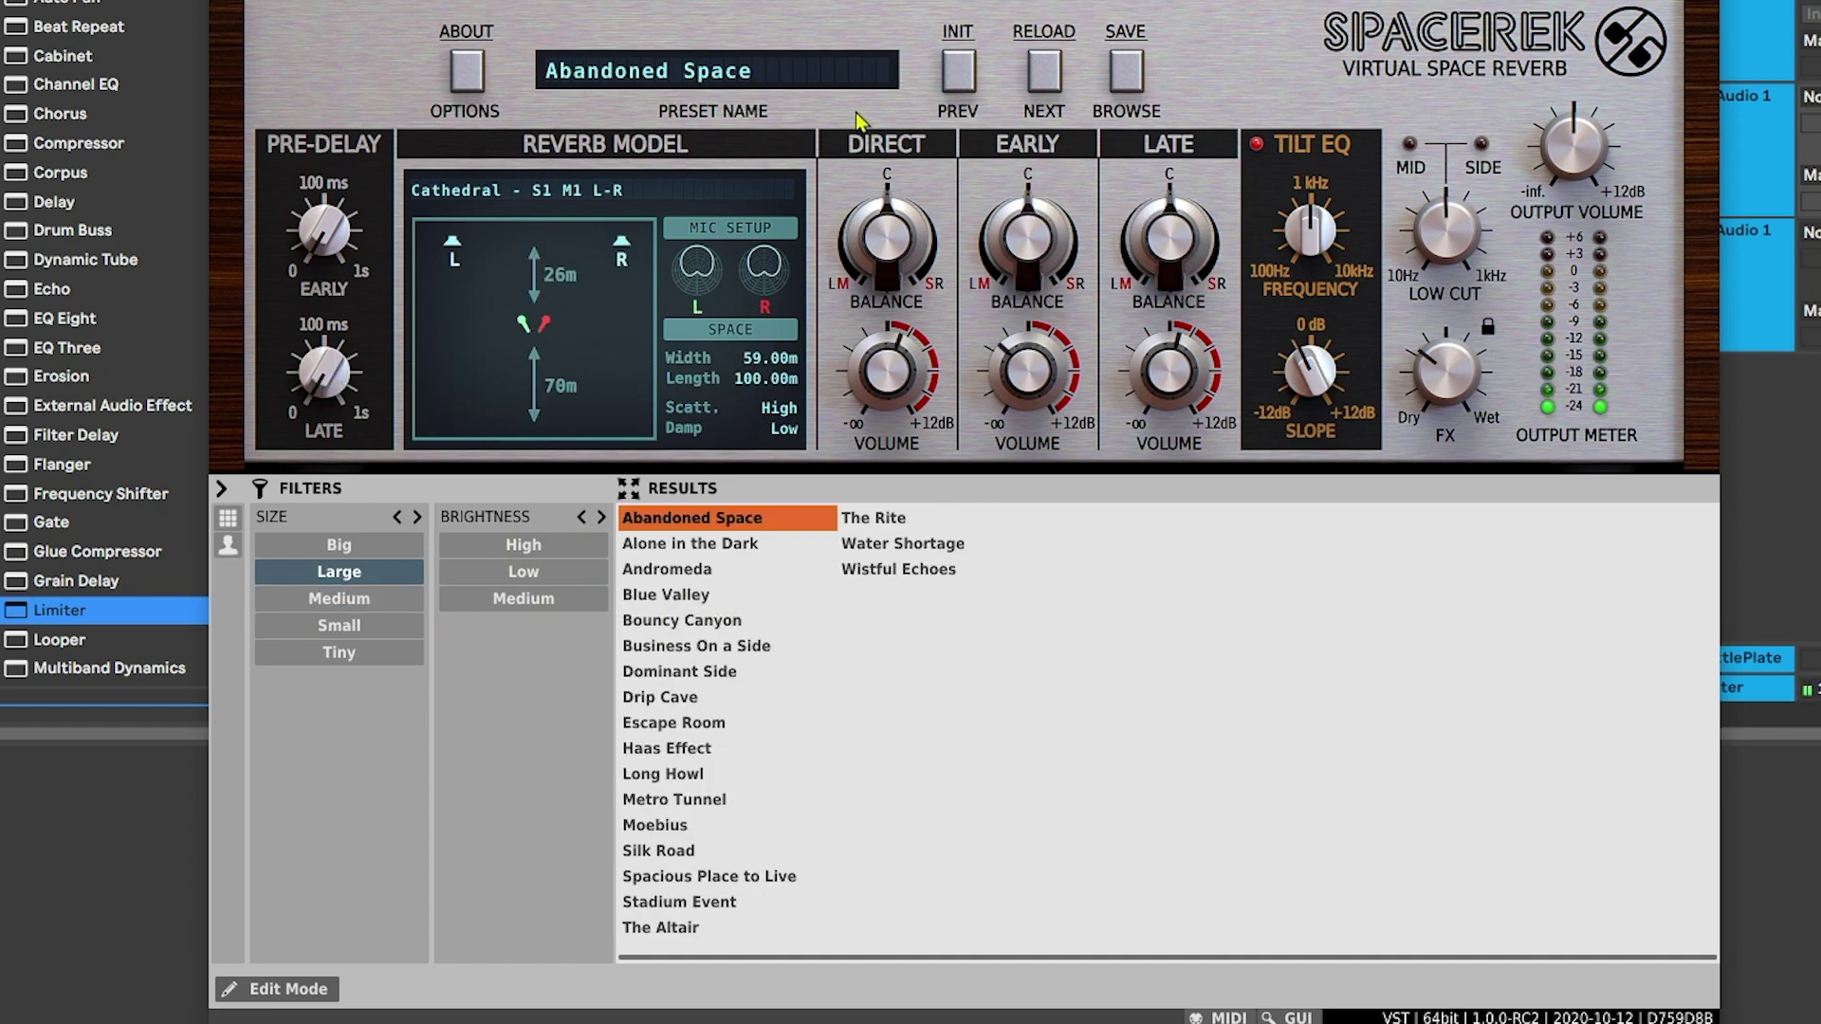
pyautogui.click(1044, 76)
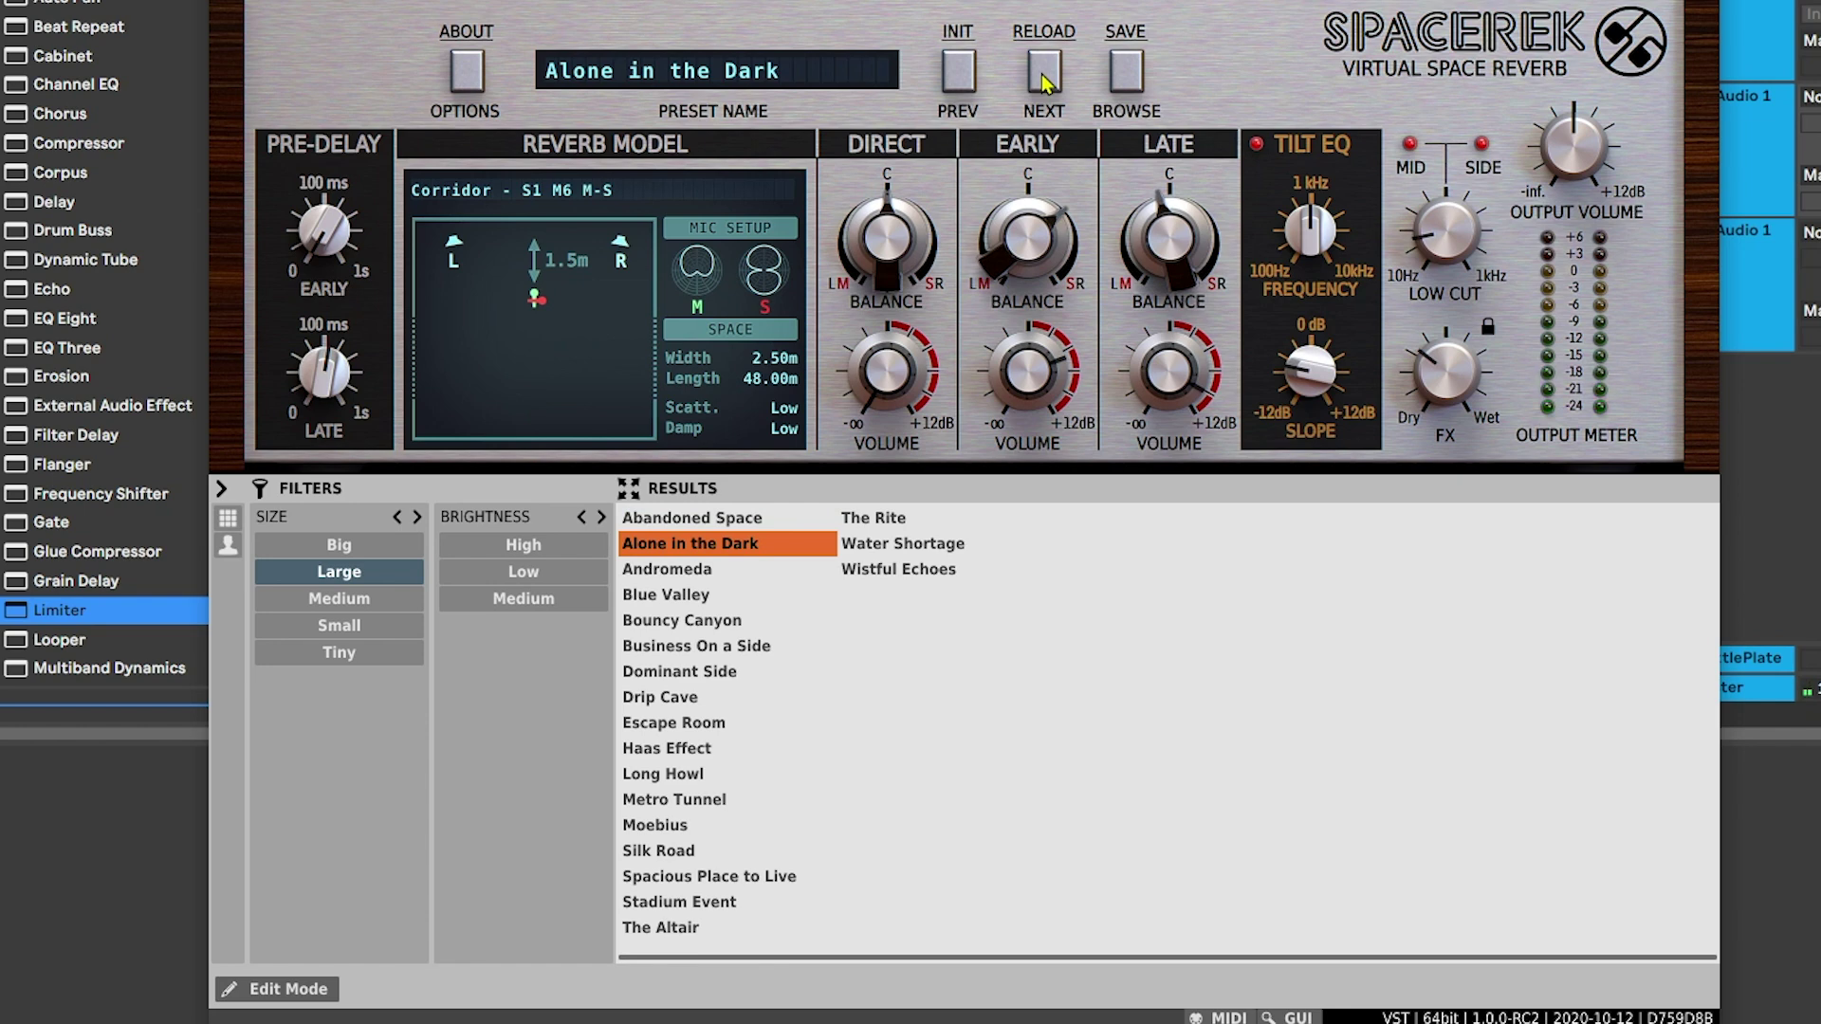
pyautogui.click(1043, 76)
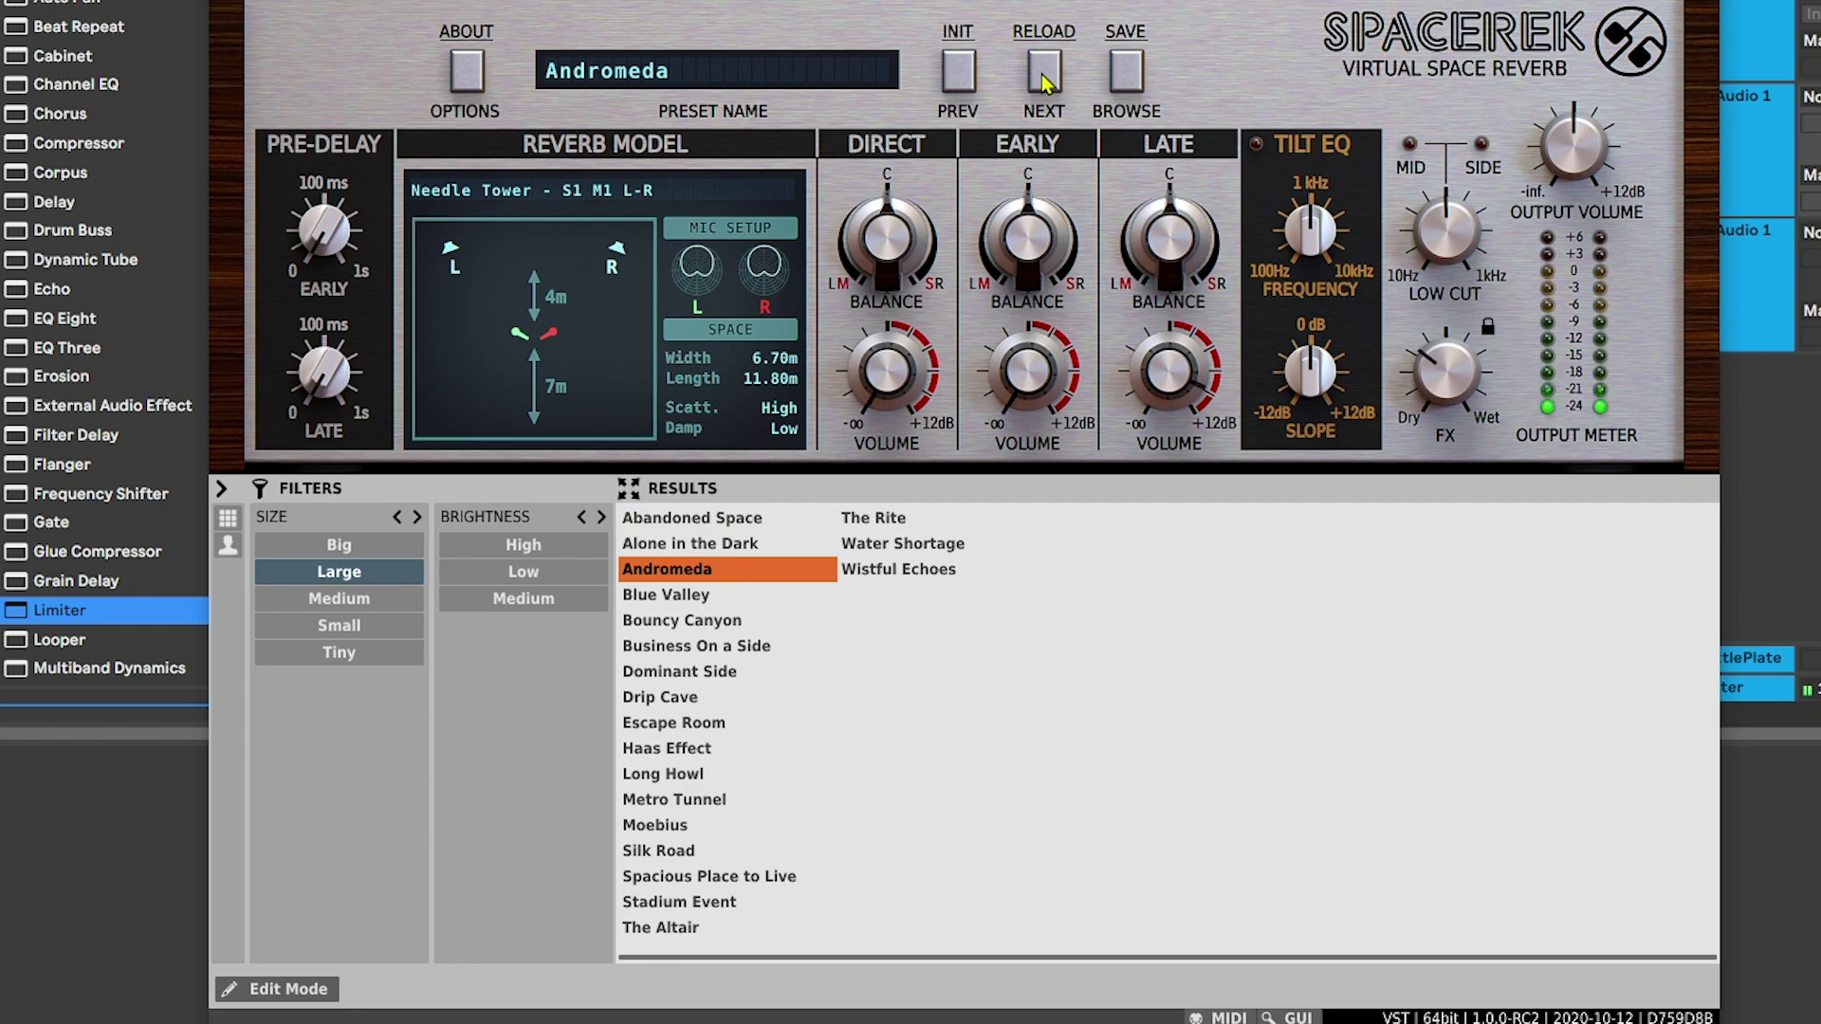
pyautogui.click(1042, 74)
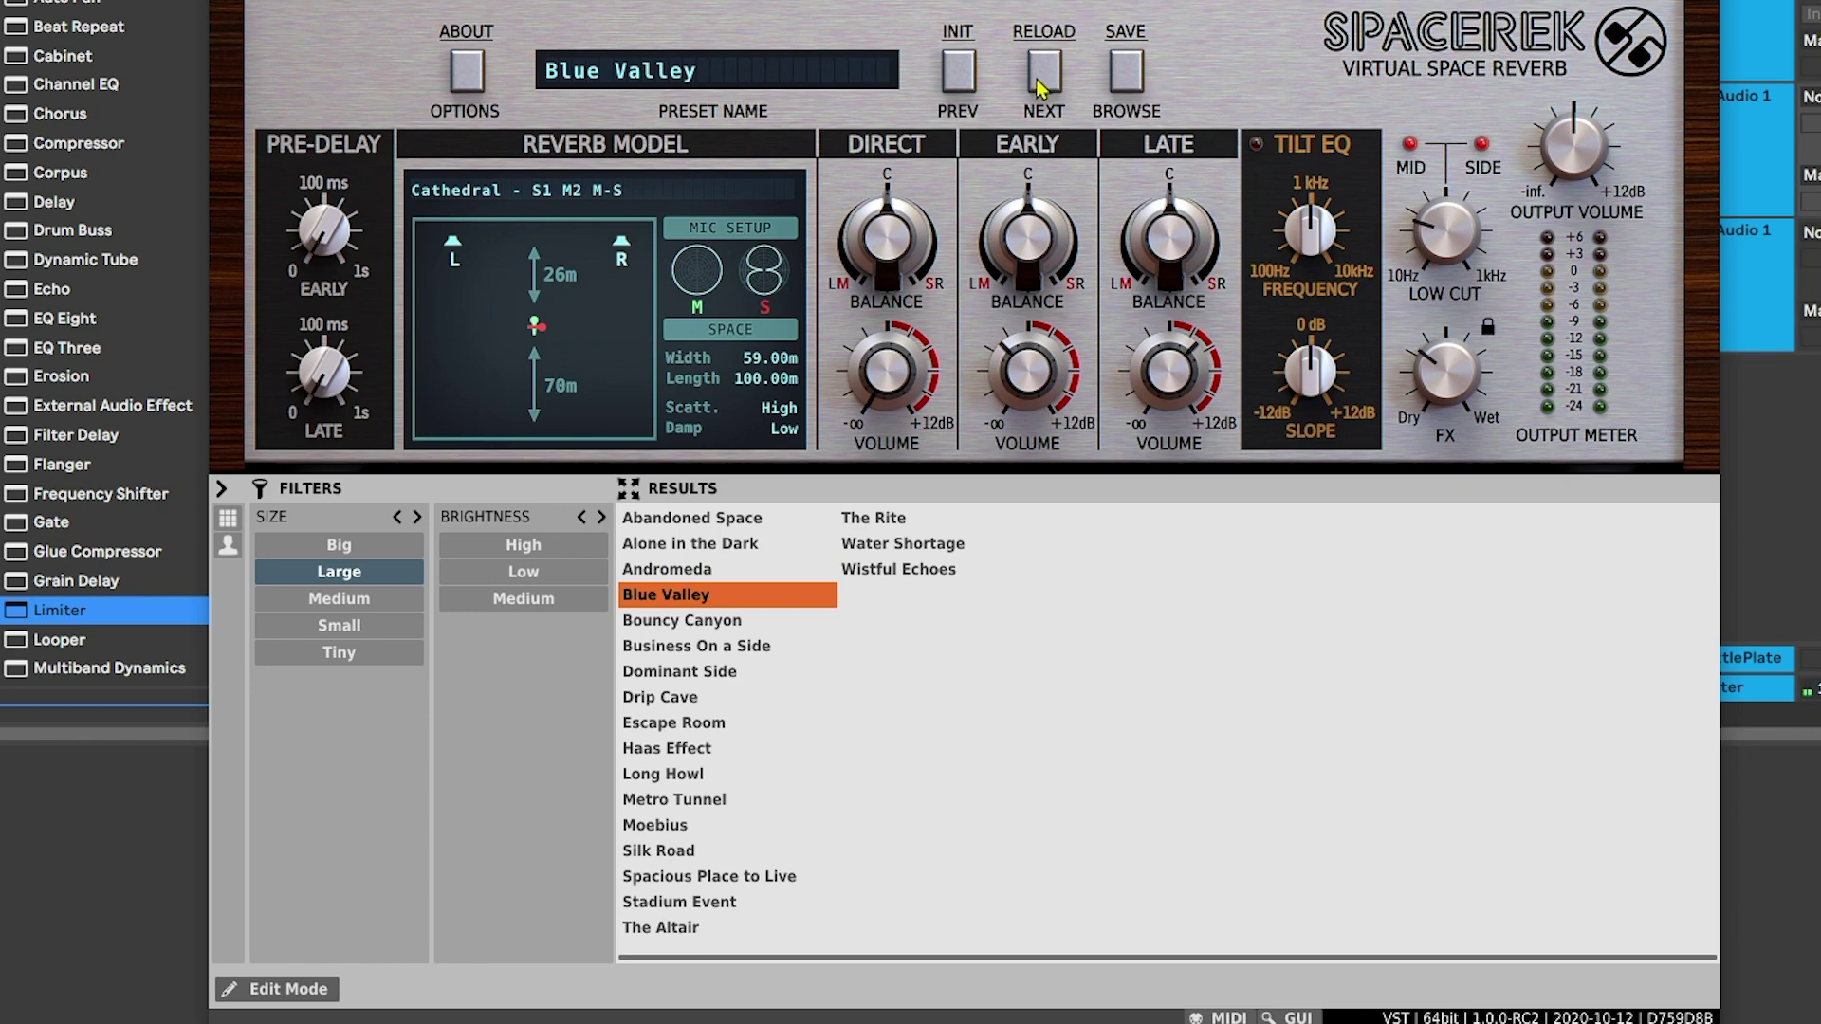
pyautogui.click(1042, 84)
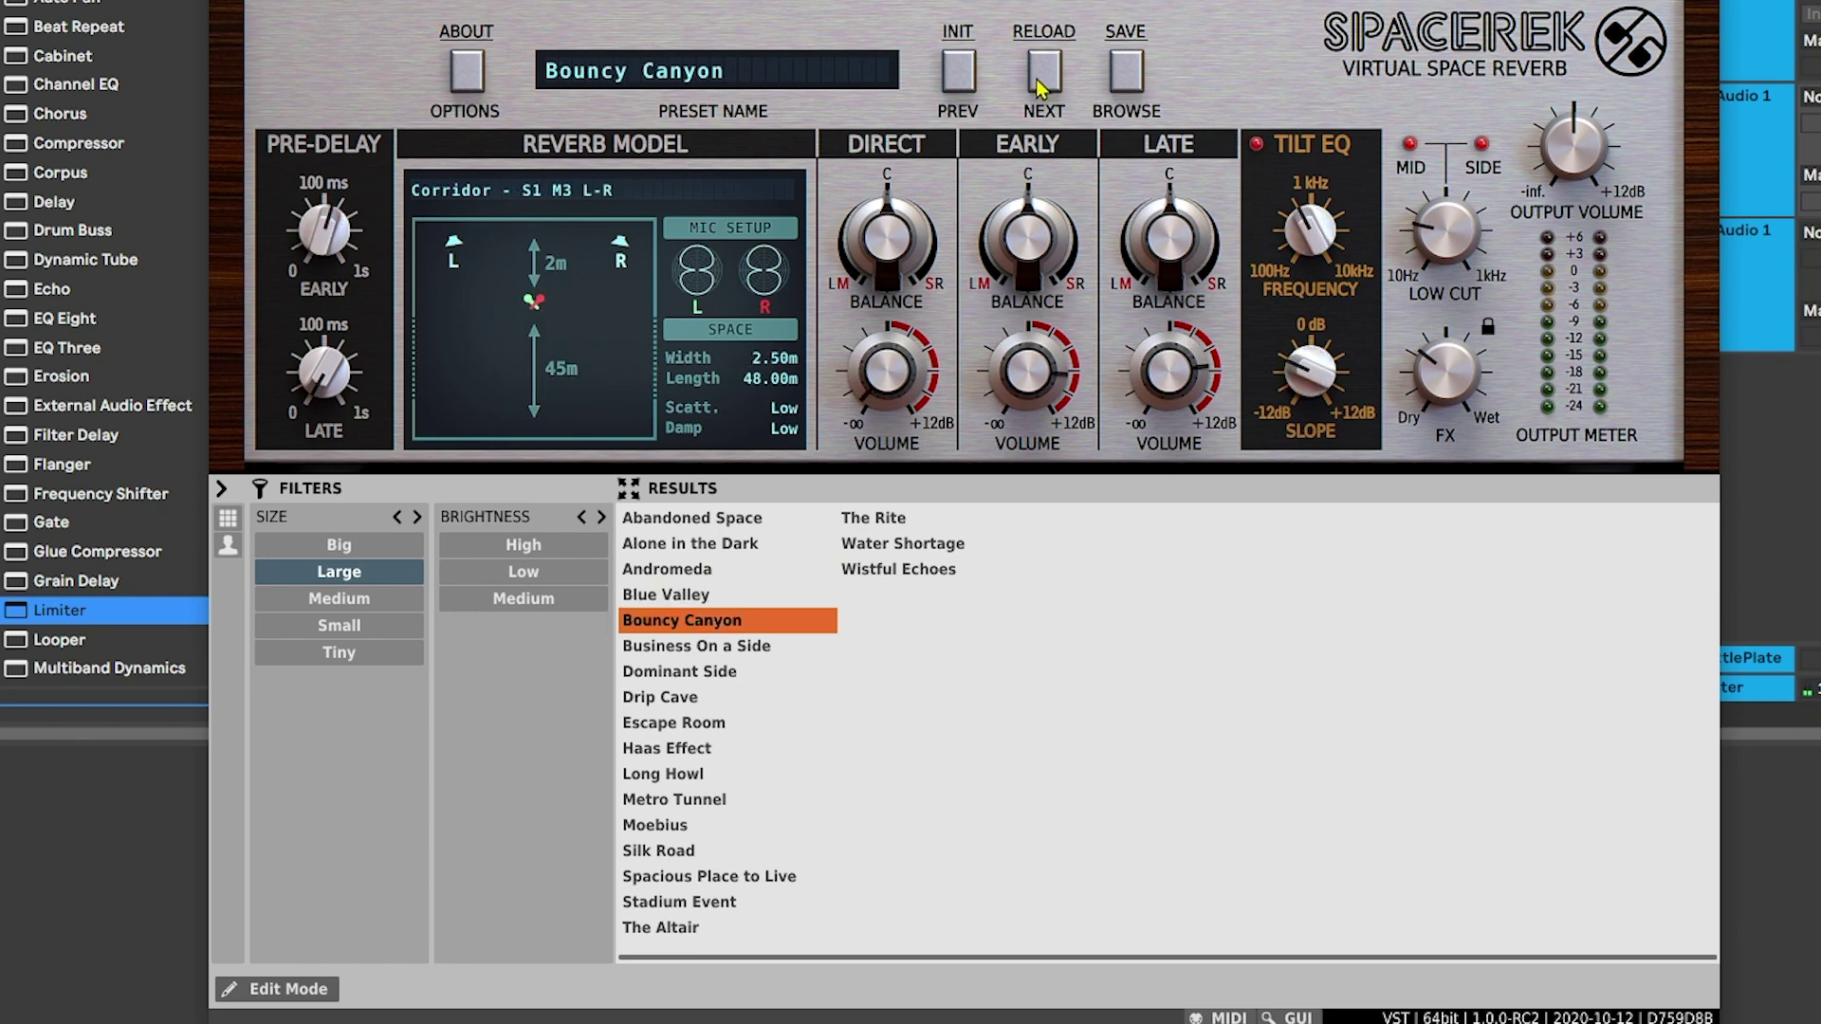
# Filter the presets by Big size only and audition Orchestral Session 1, Wide Screen and Fanfare 1.
pyautogui.click(338, 569)
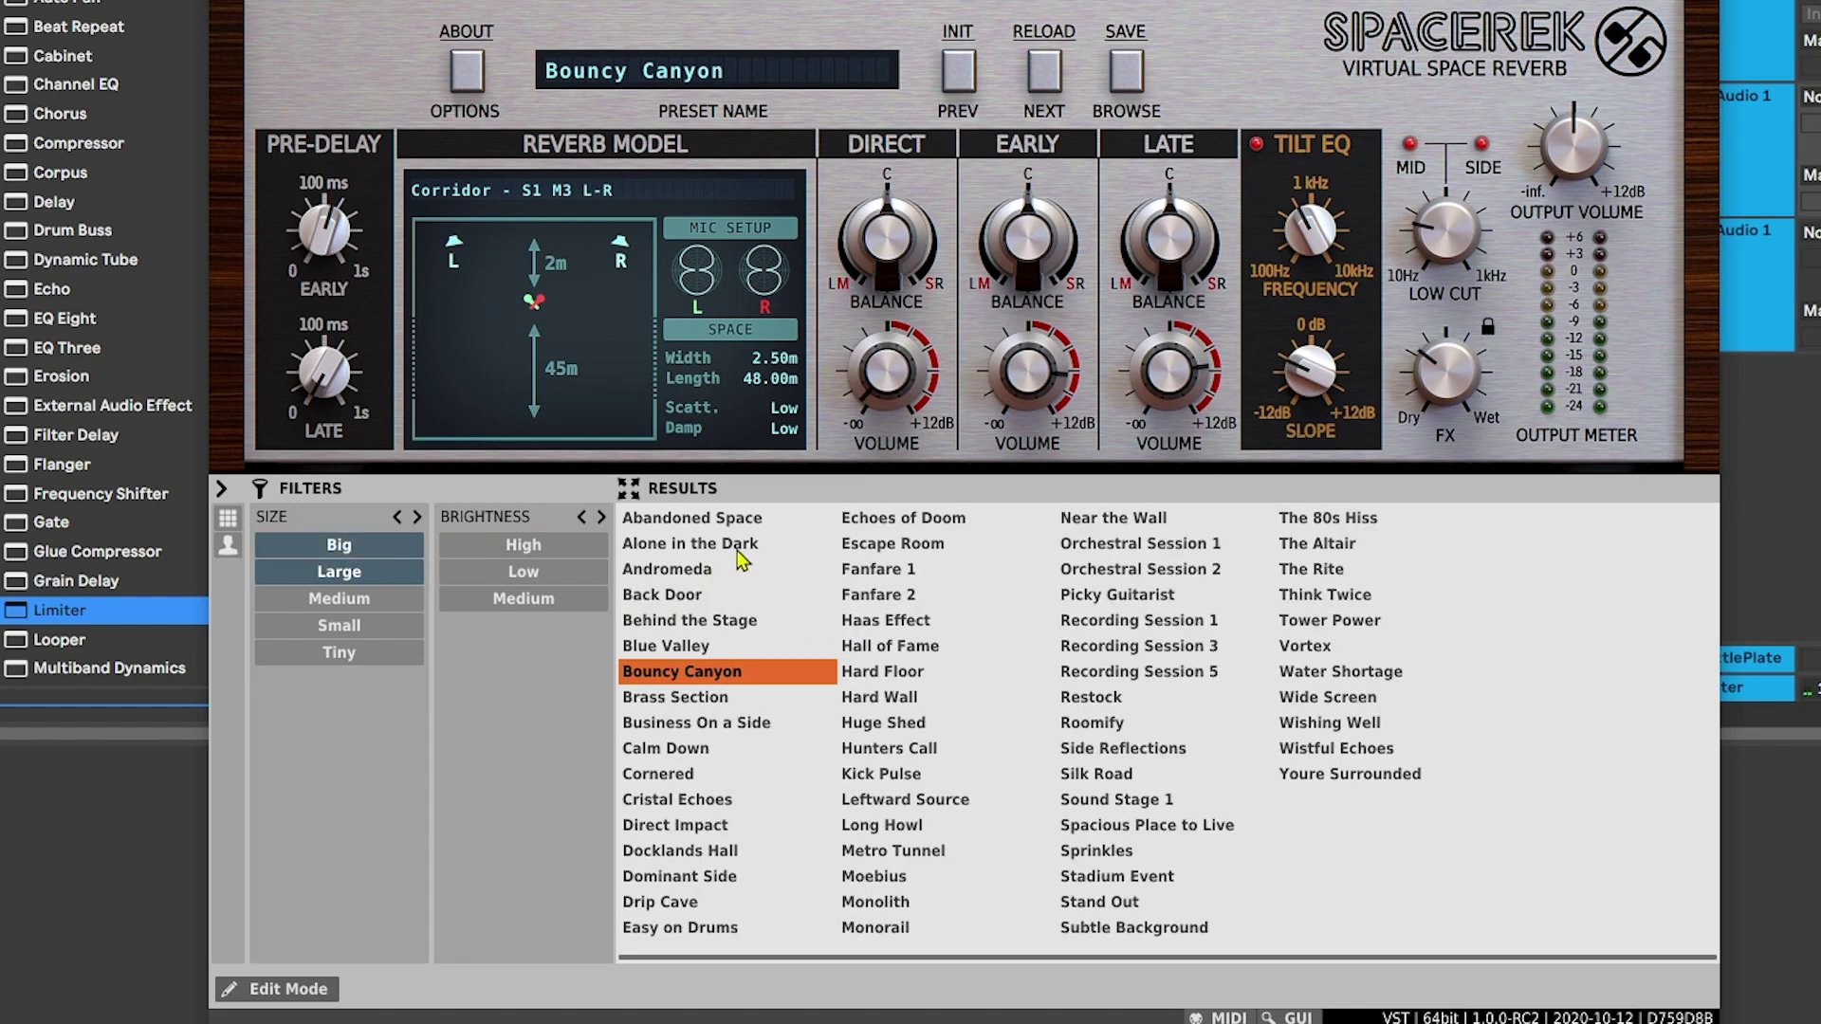
pyautogui.click(368, 577)
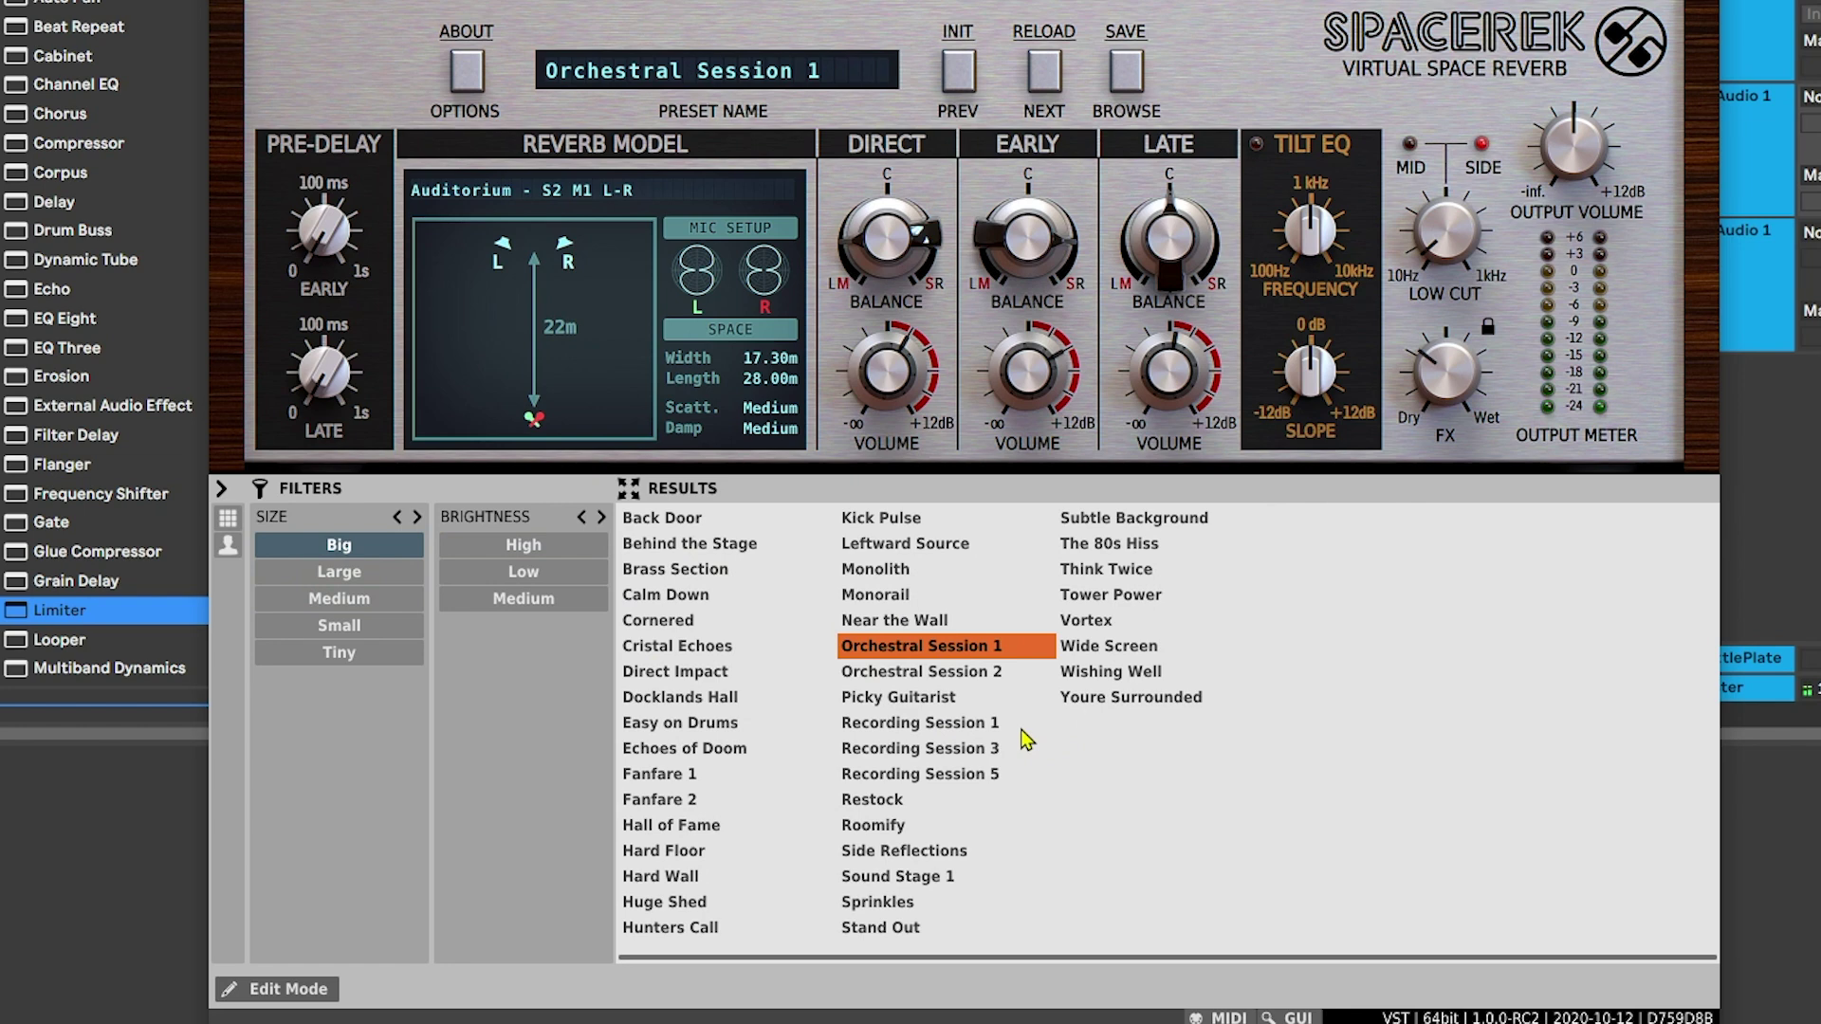
pyautogui.click(1127, 655)
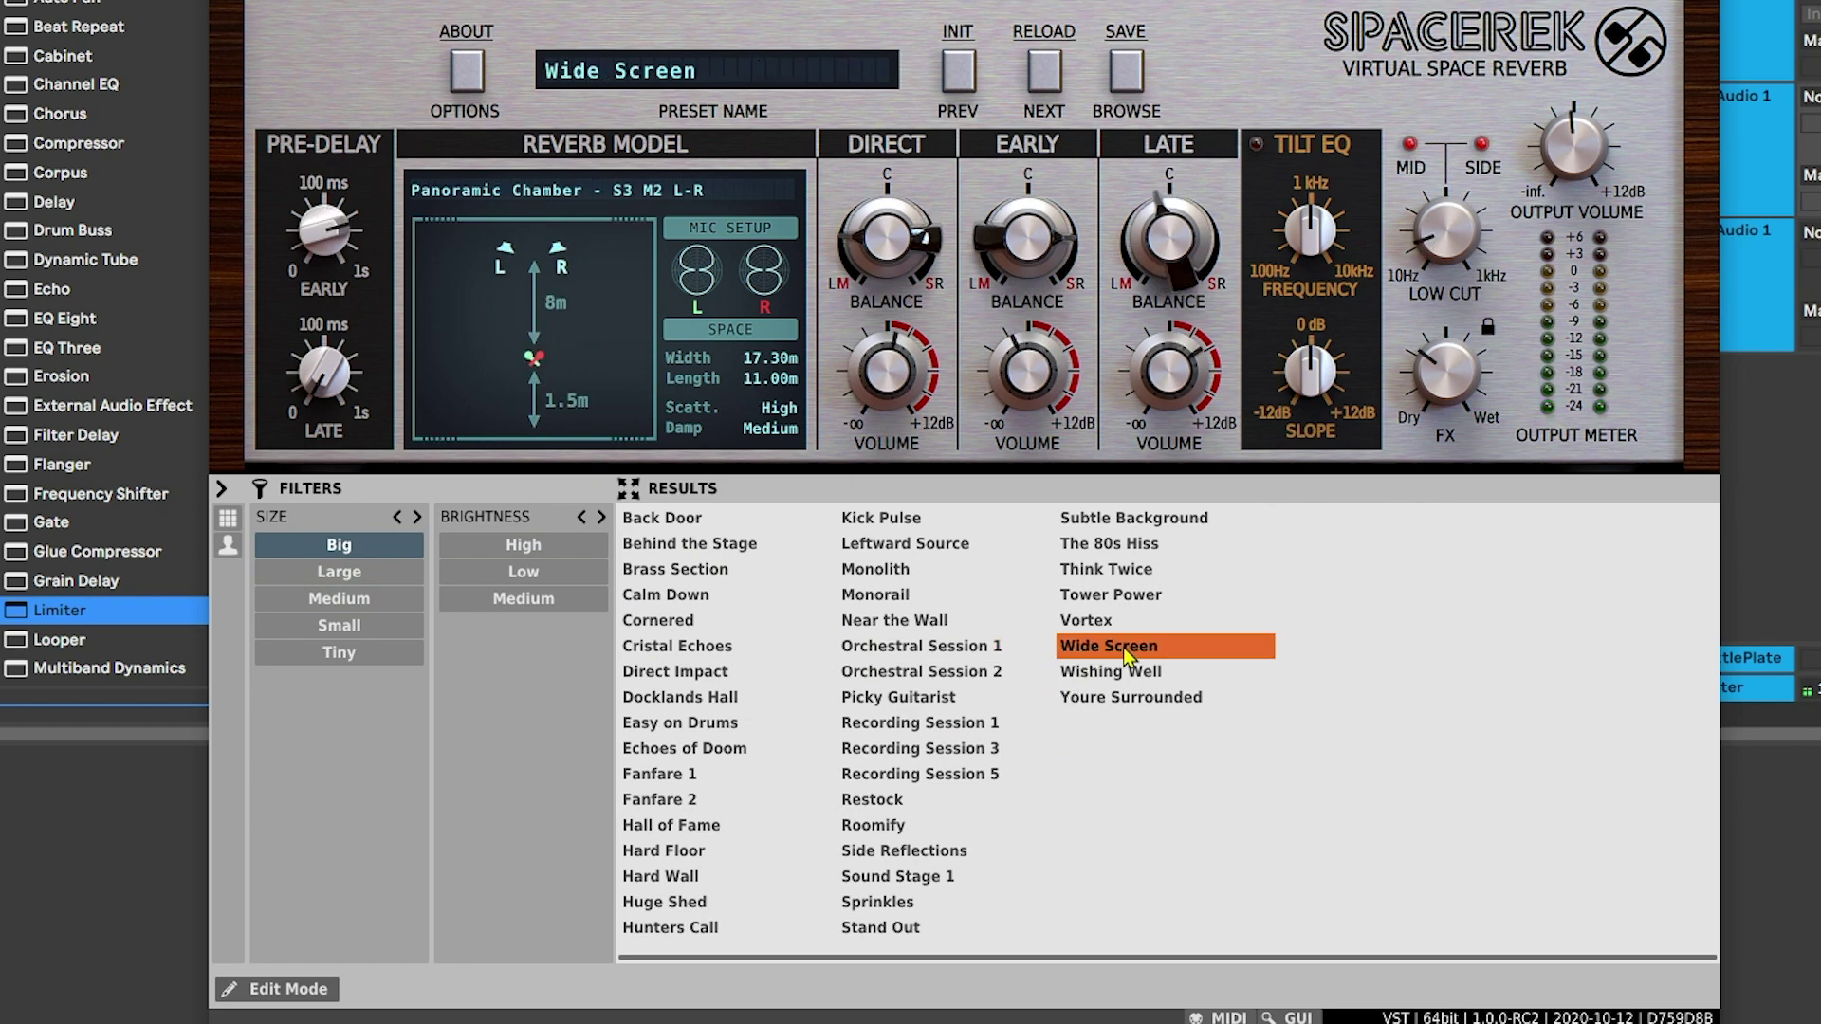
pyautogui.click(654, 789)
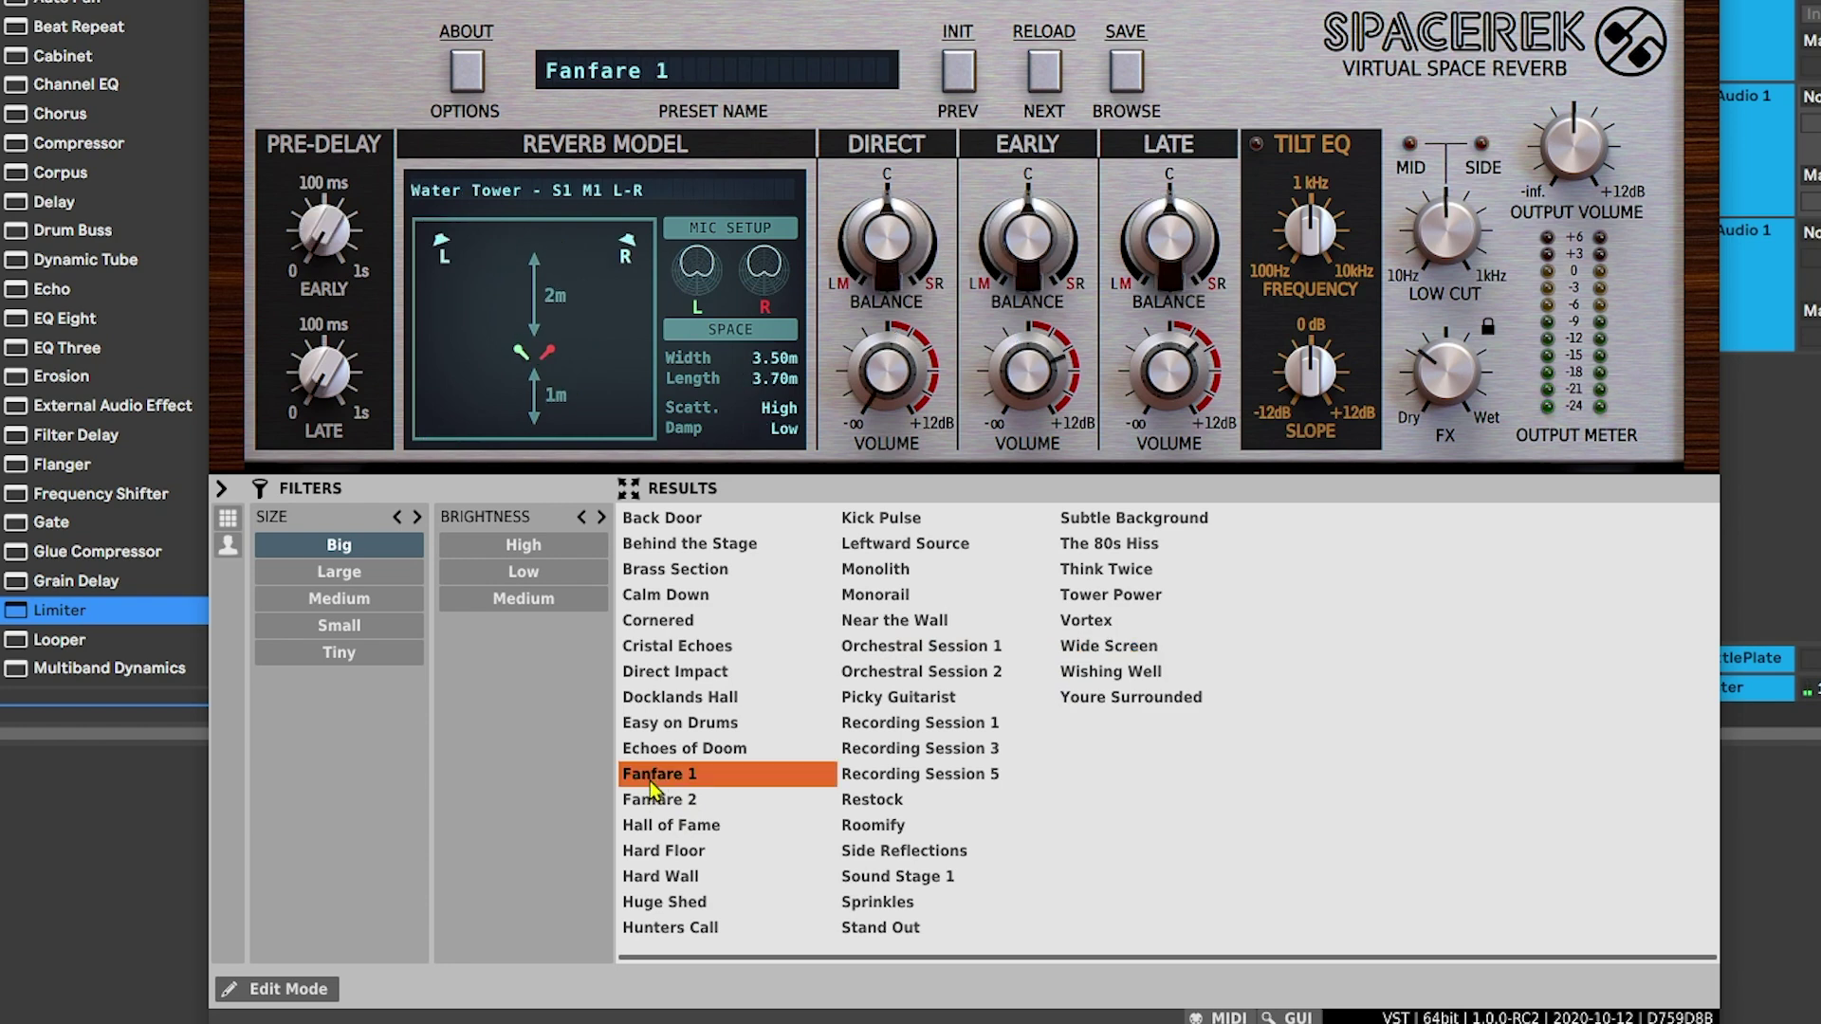
# Filter the presets by Small size only and audition Bathroom Session, Behind My Back, Breathe a Little and Mortal Combo 1.
pyautogui.click(355, 637)
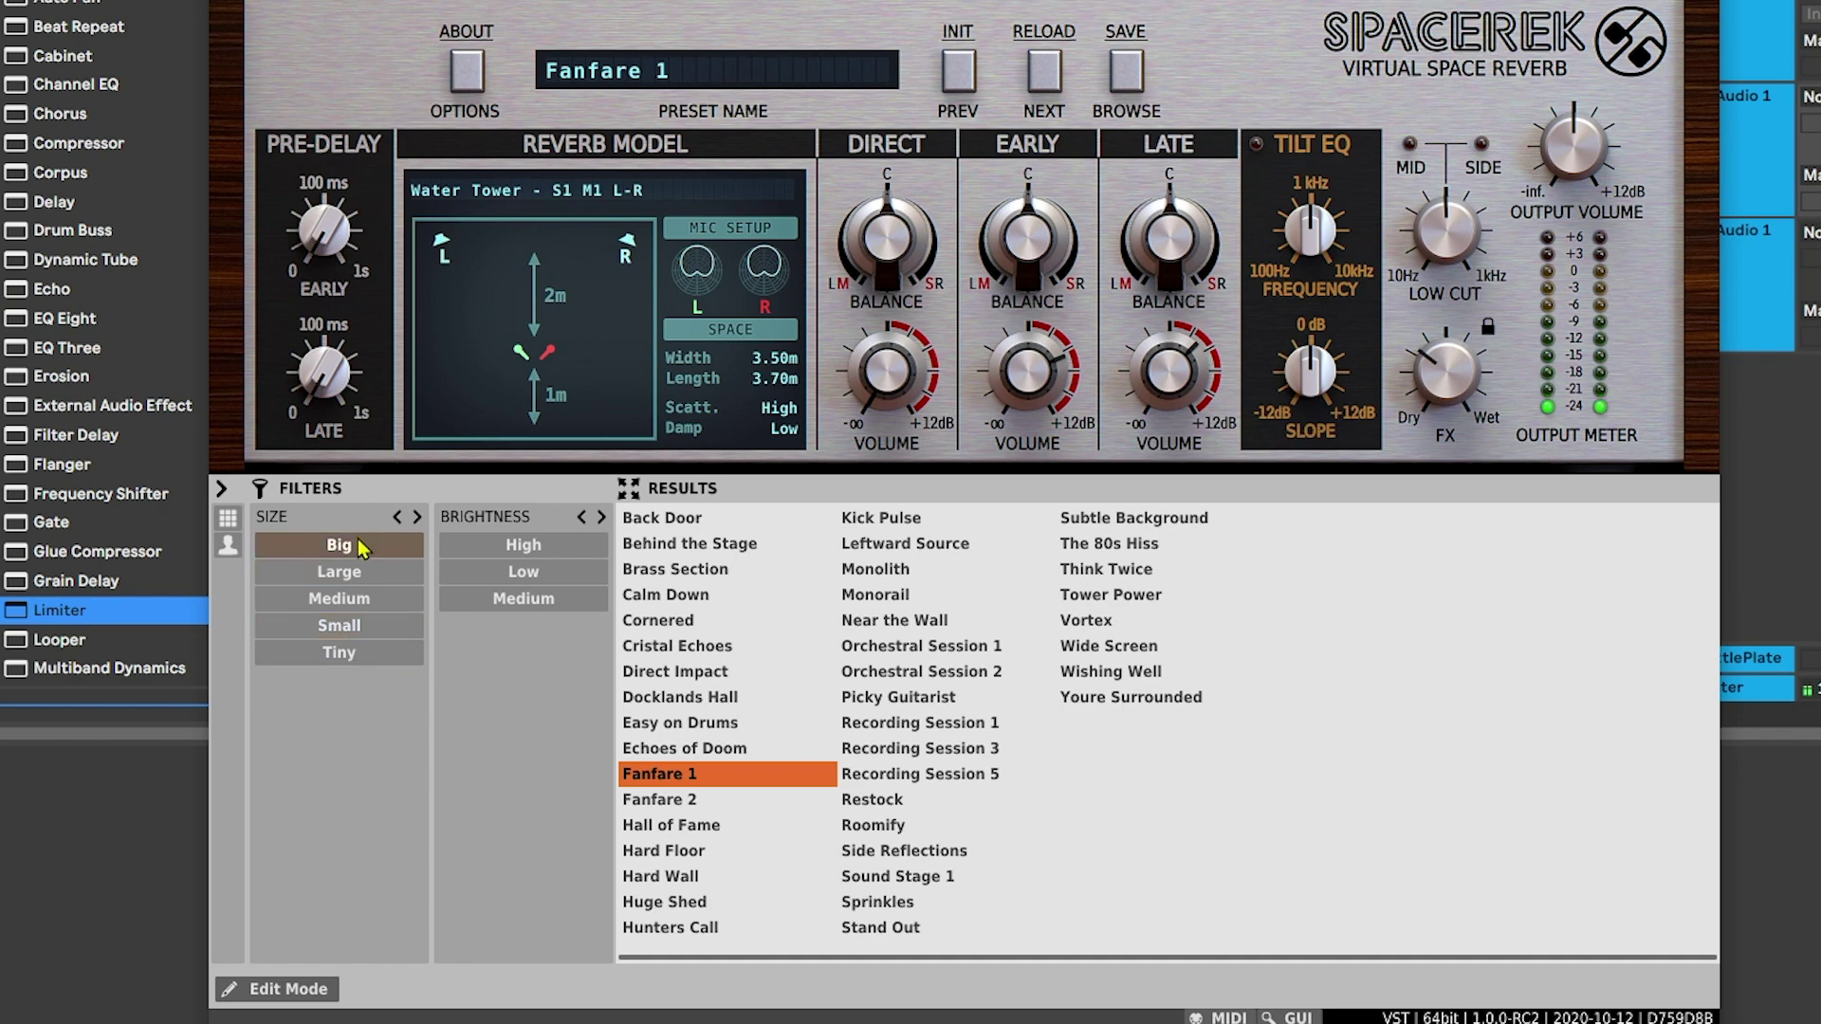
pyautogui.click(359, 631)
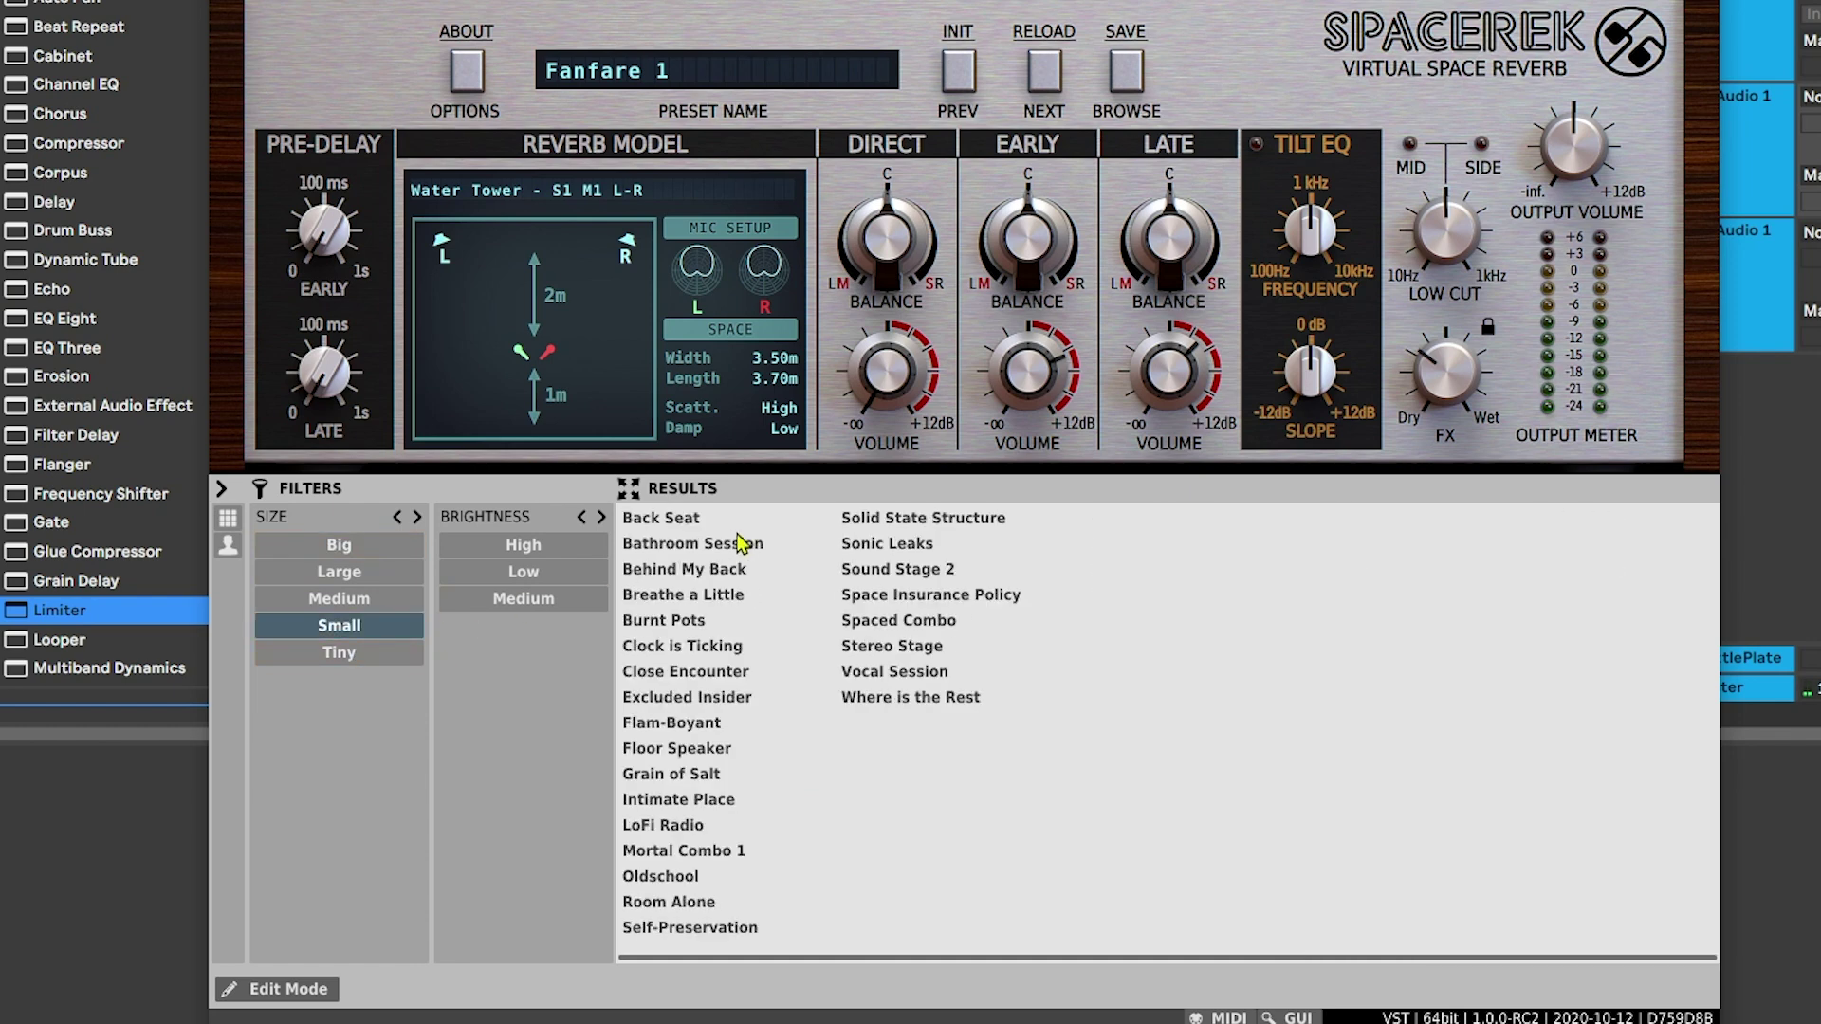
pyautogui.click(676, 540)
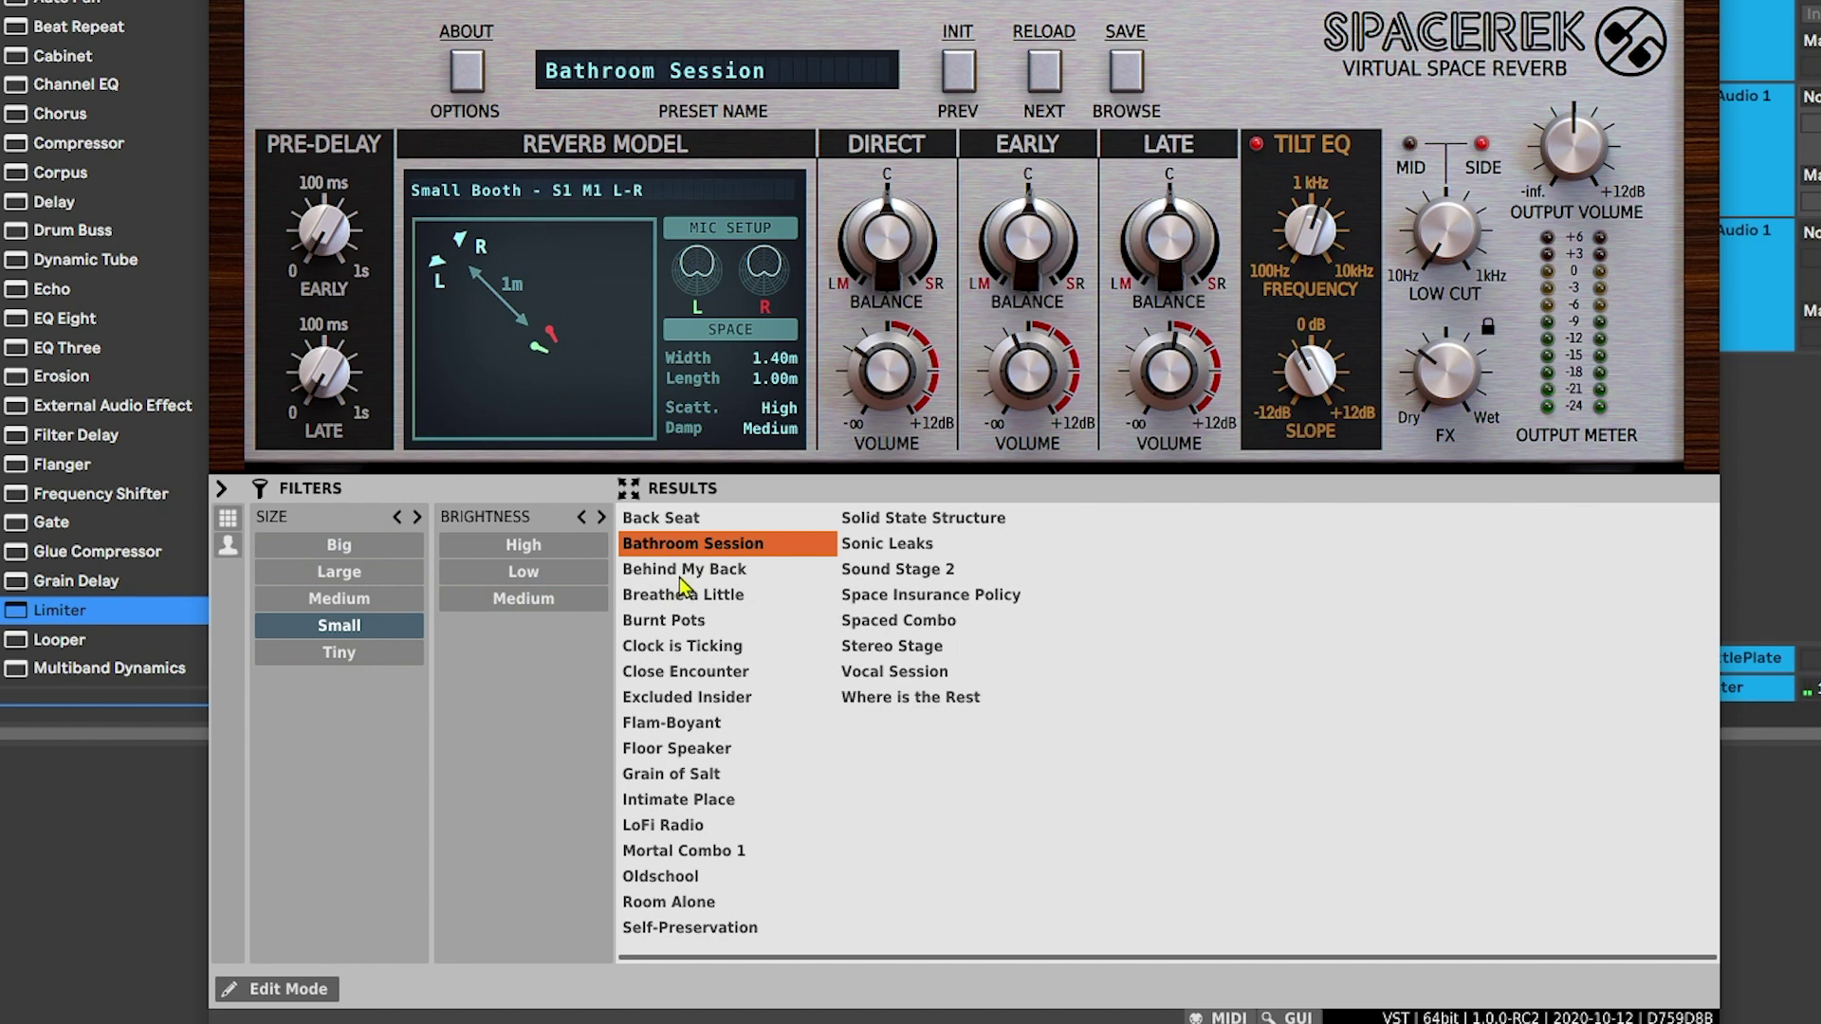
pyautogui.click(684, 573)
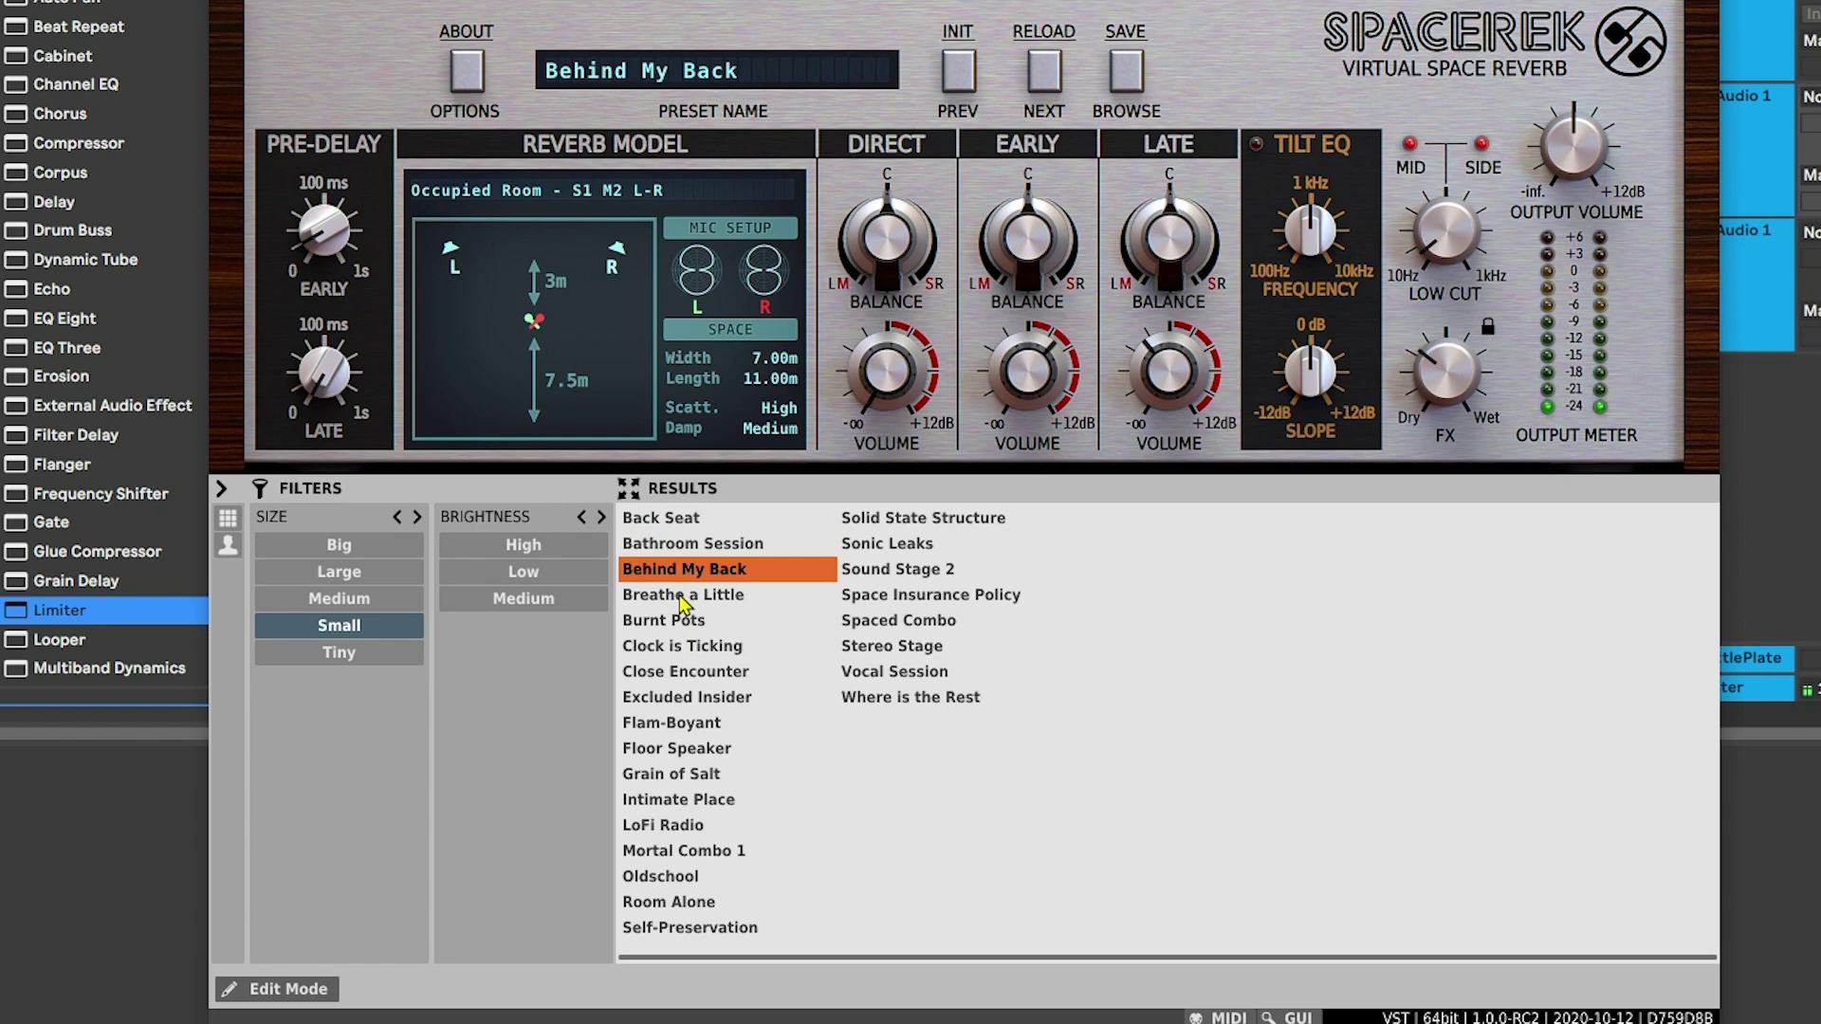
pyautogui.click(680, 597)
pyautogui.click(657, 850)
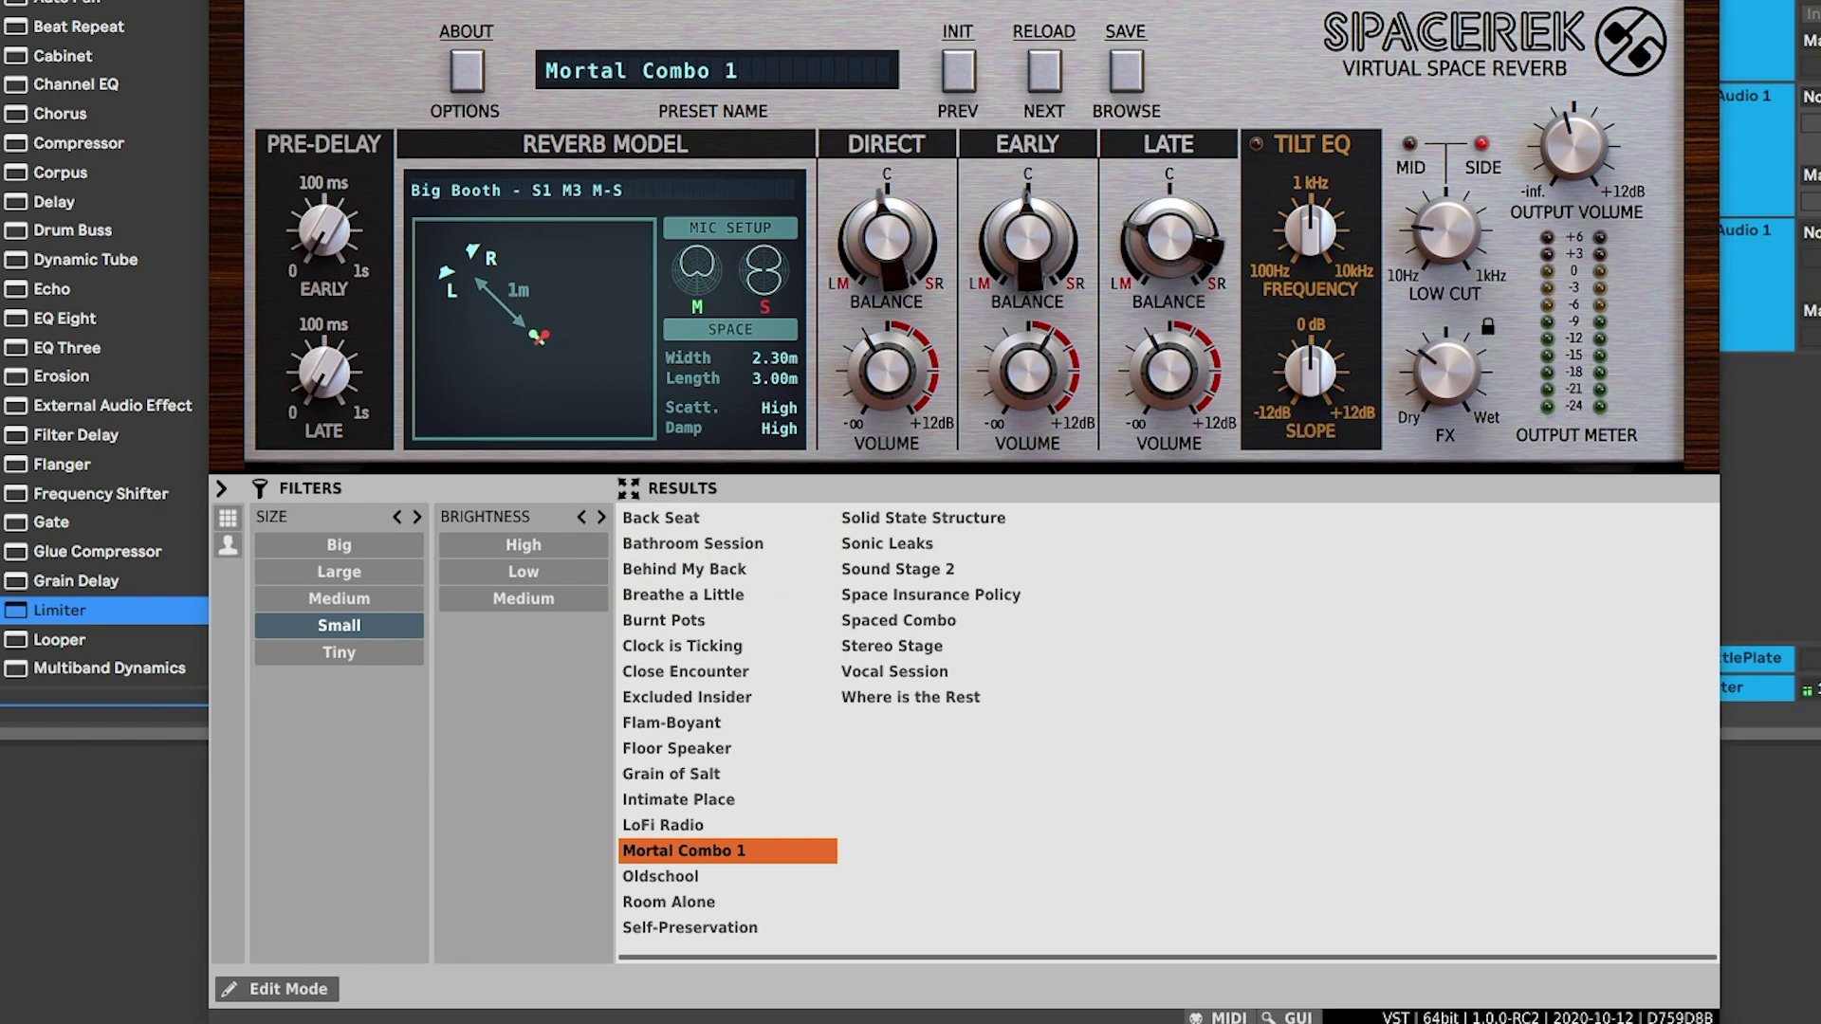
# Filter the presets by Tiny size only, compare Stereo Doubler and Mortal Combo 2, and load Cozy Booth.
pyautogui.click(345, 658)
pyautogui.click(341, 625)
pyautogui.click(687, 596)
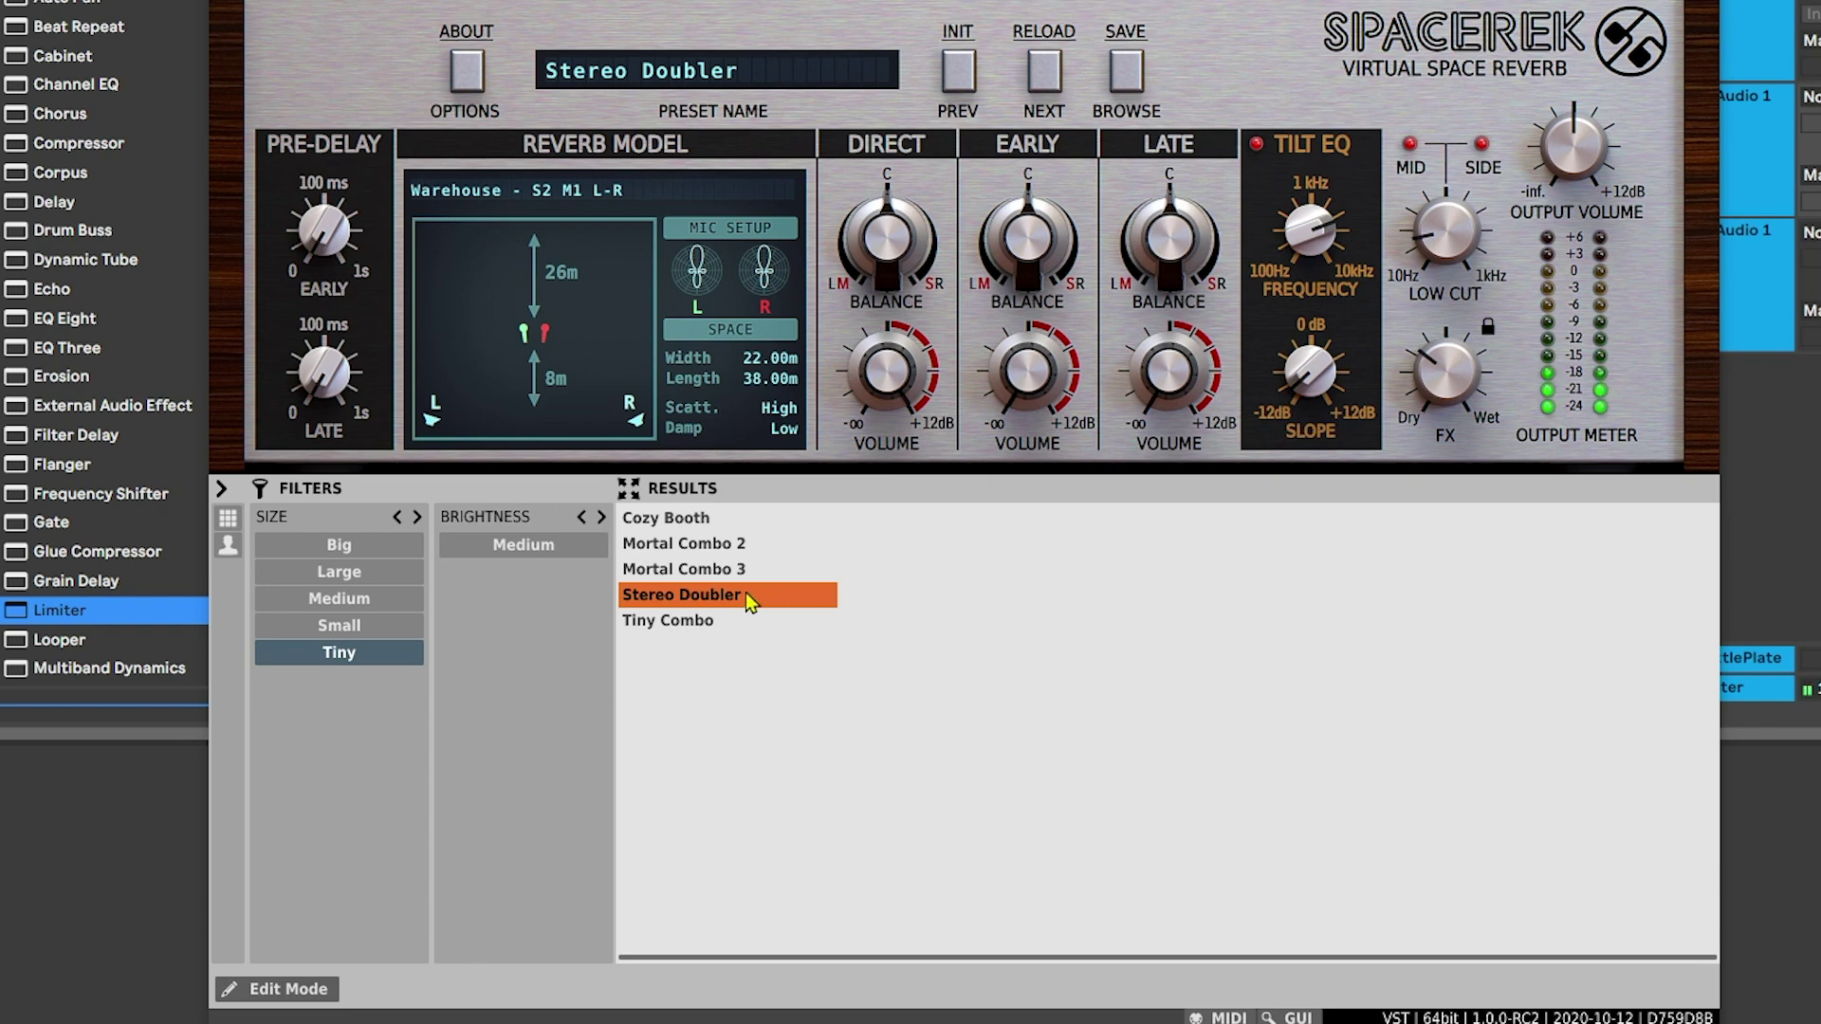
pyautogui.click(687, 544)
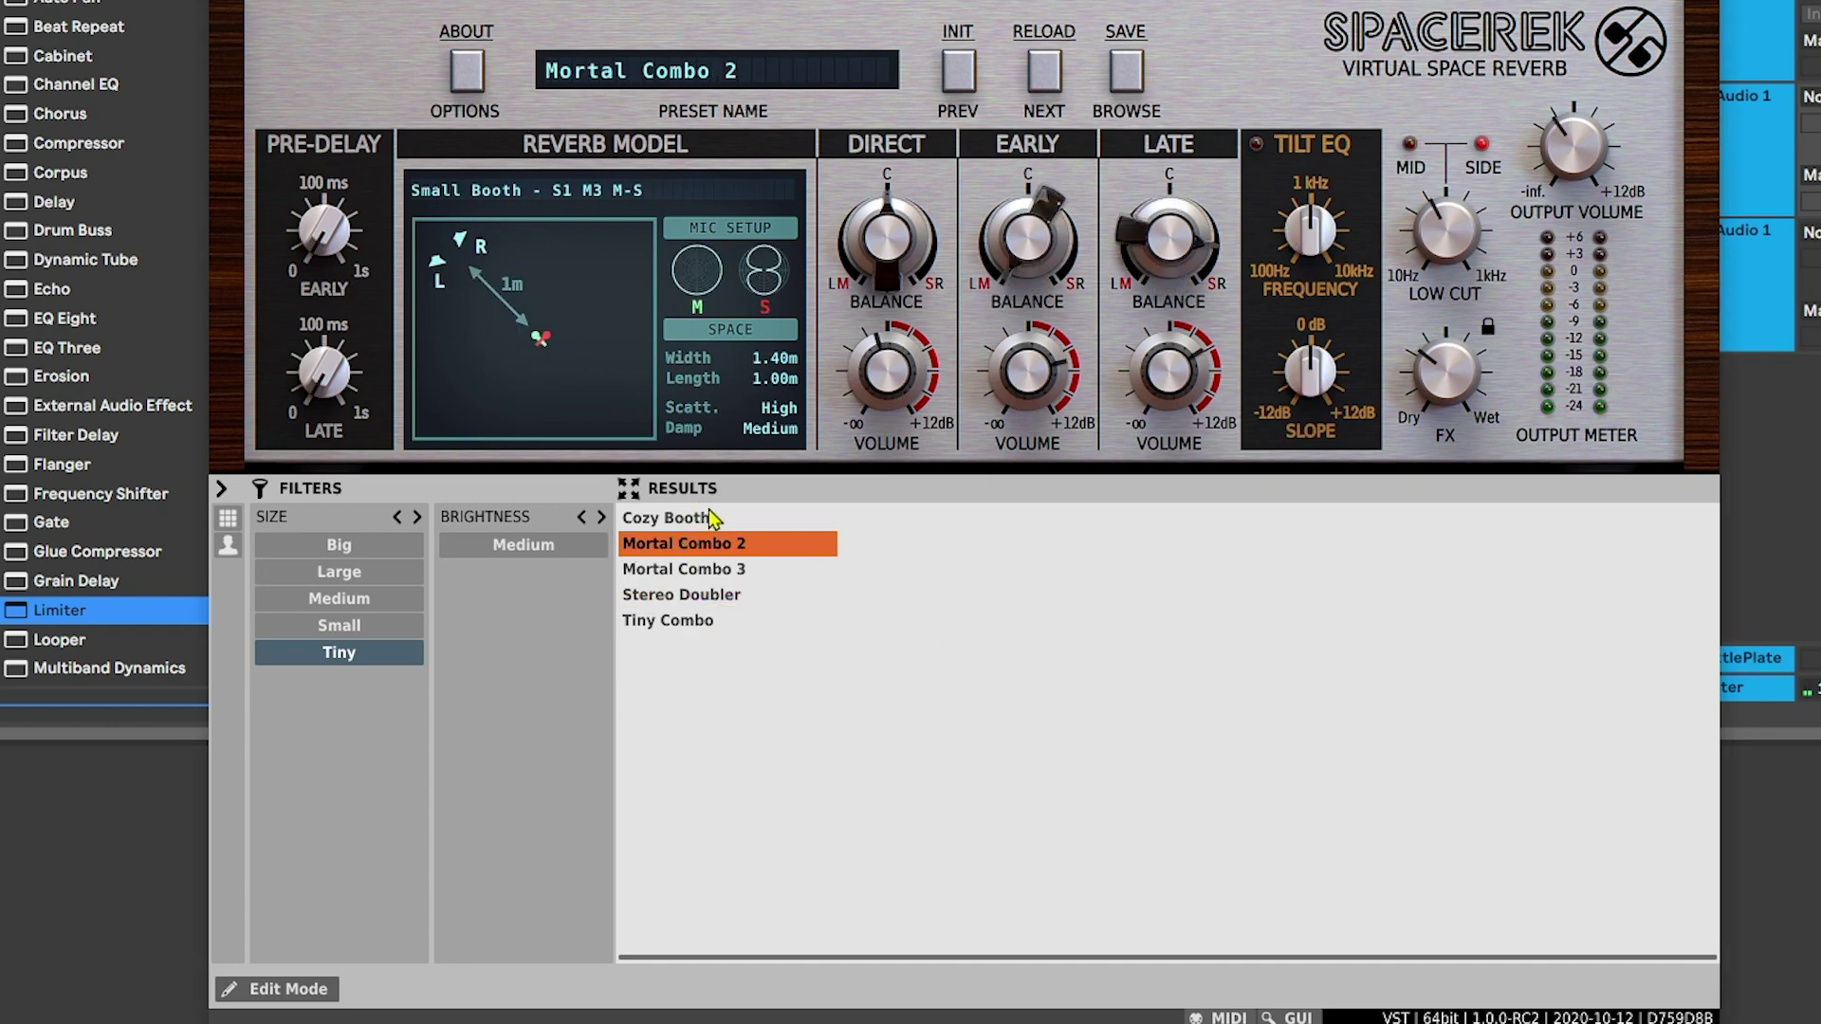
pyautogui.click(679, 523)
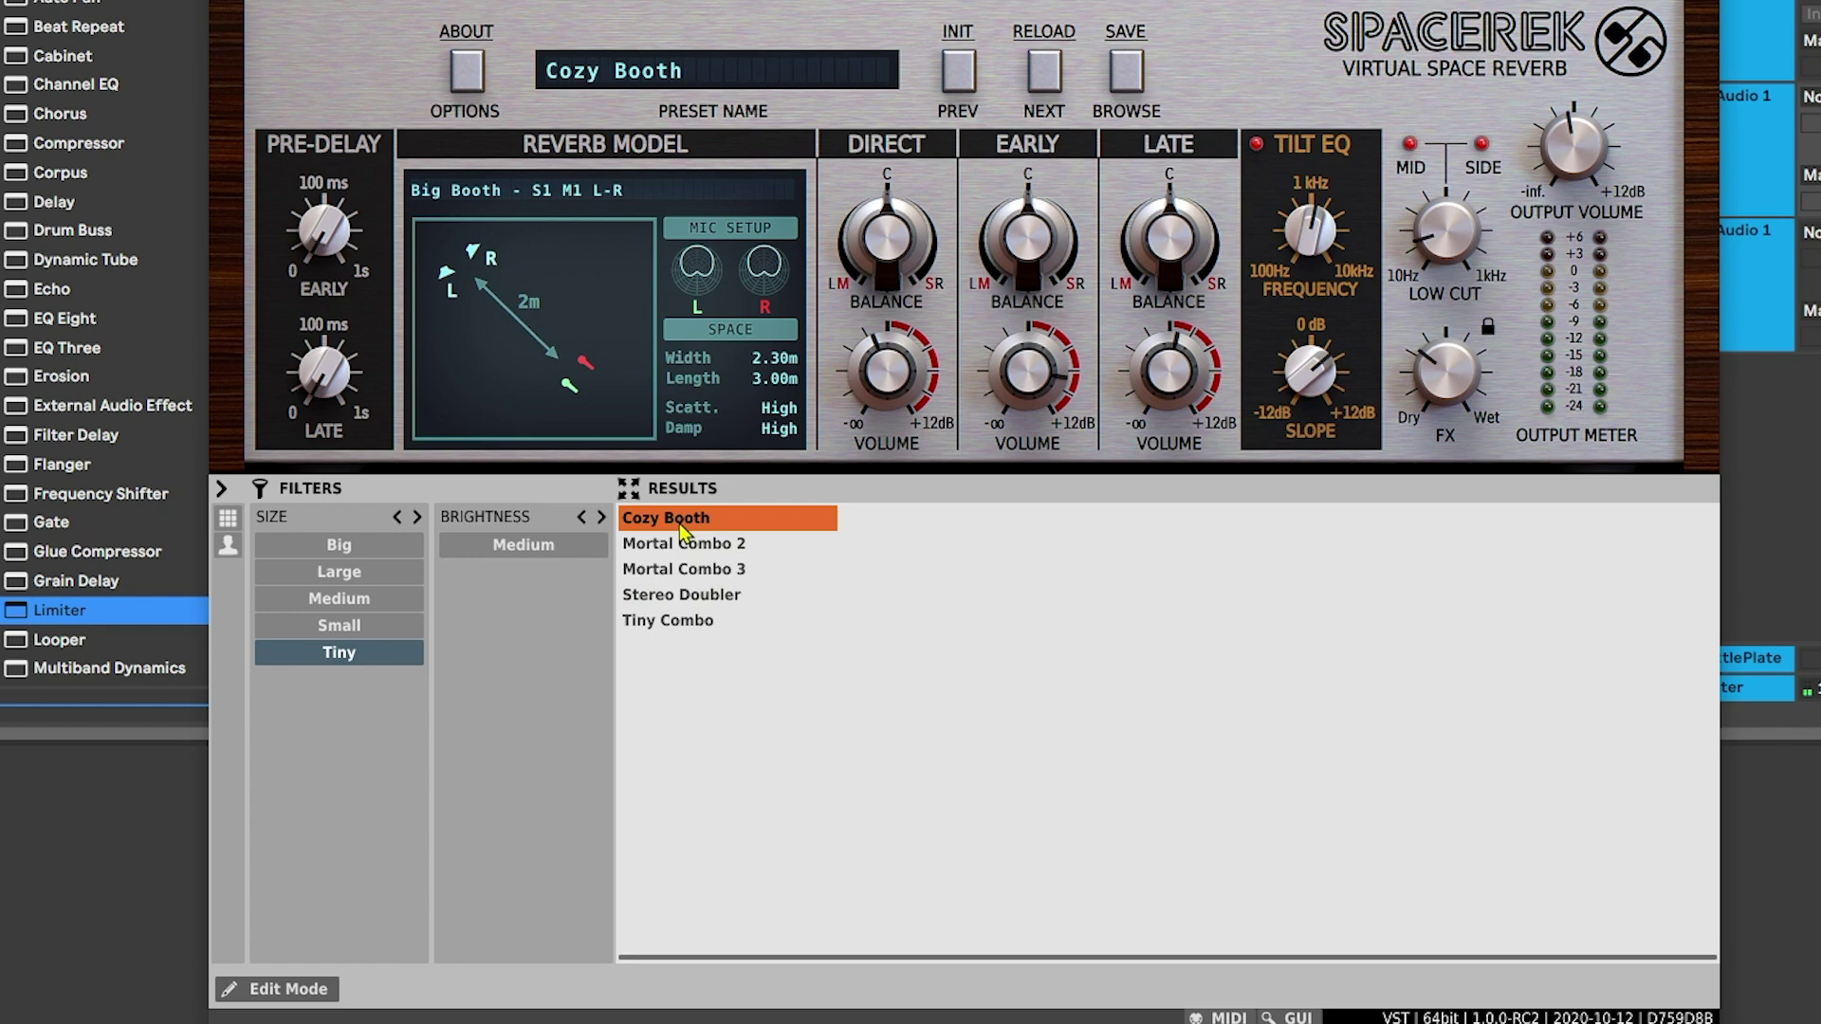
# Try different early and late pre-delay amounts on the Cozy Booth preset while listening, leaving the early pre-delay changed.
pyautogui.moveTo(324, 372); pyautogui.dragTo(327, 403)
pyautogui.moveTo(324, 230); pyautogui.dragTo(327, 249)
pyautogui.moveTo(332, 94); pyautogui.dragTo(324, 171)
pyautogui.moveTo(332, 325); pyautogui.dragTo(323, 271)
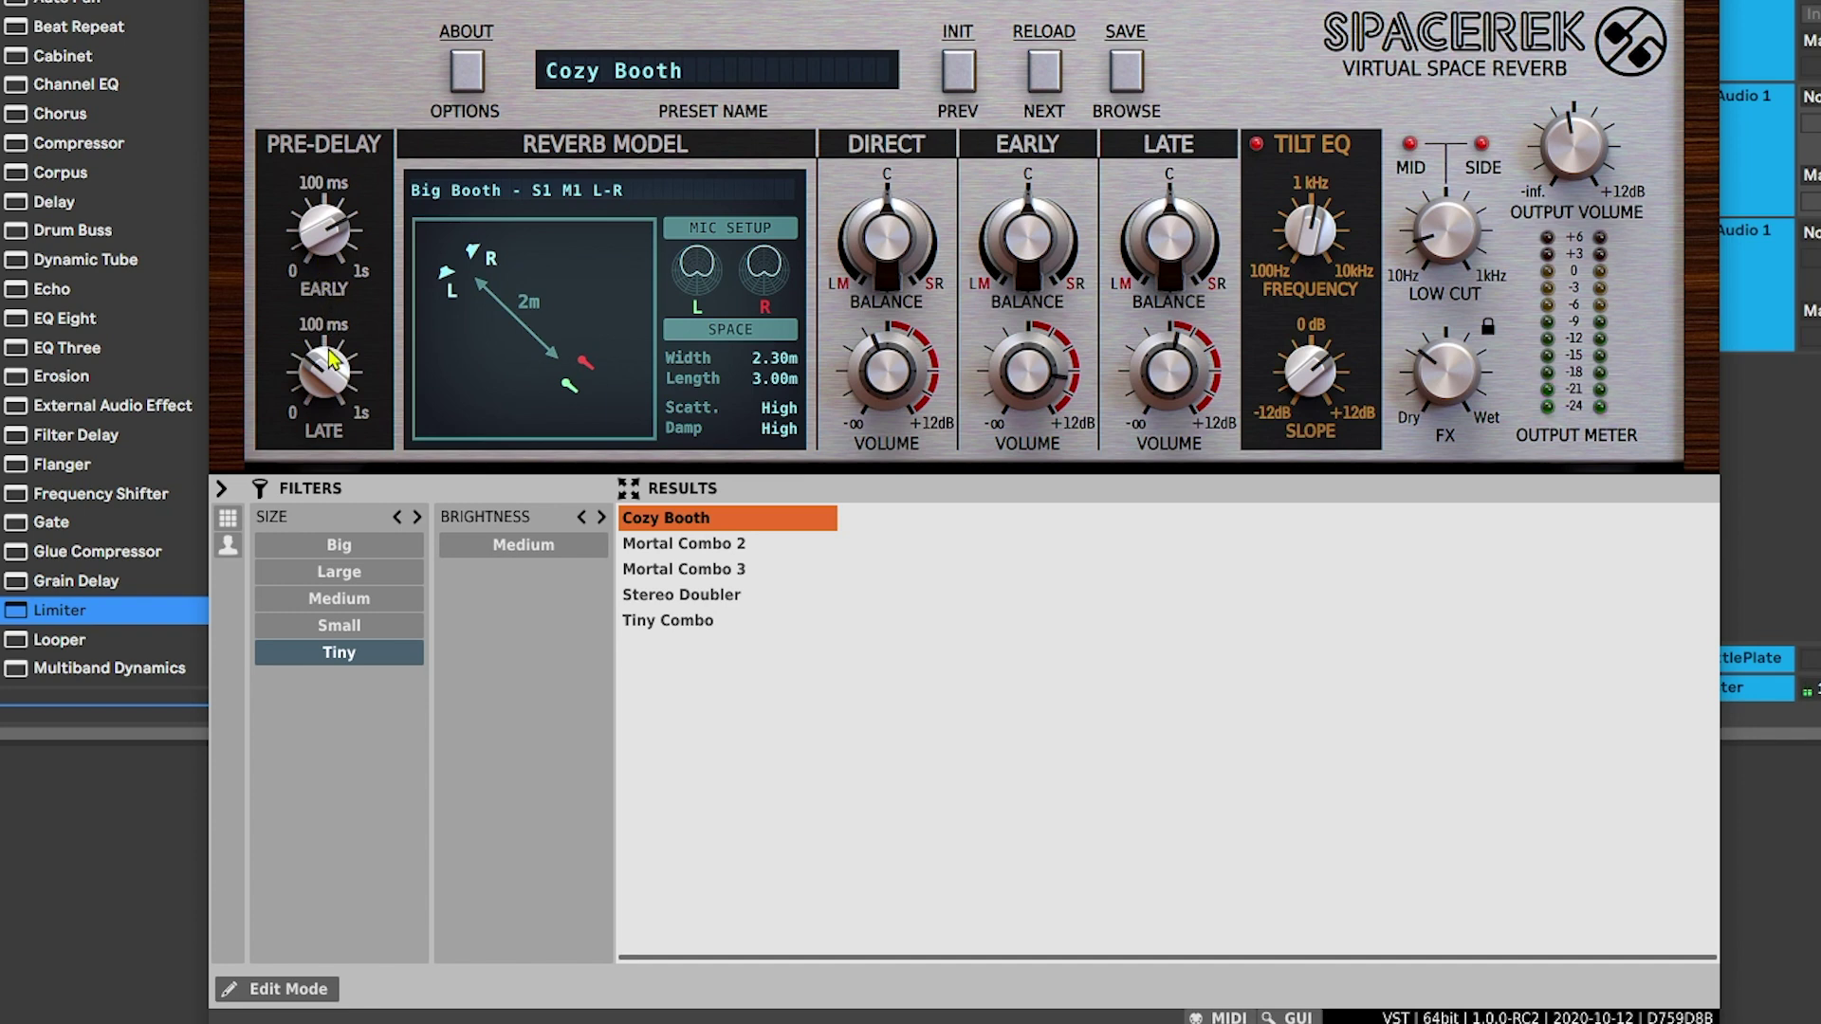
pyautogui.moveTo(332, 361); pyautogui.dragTo(344, 324)
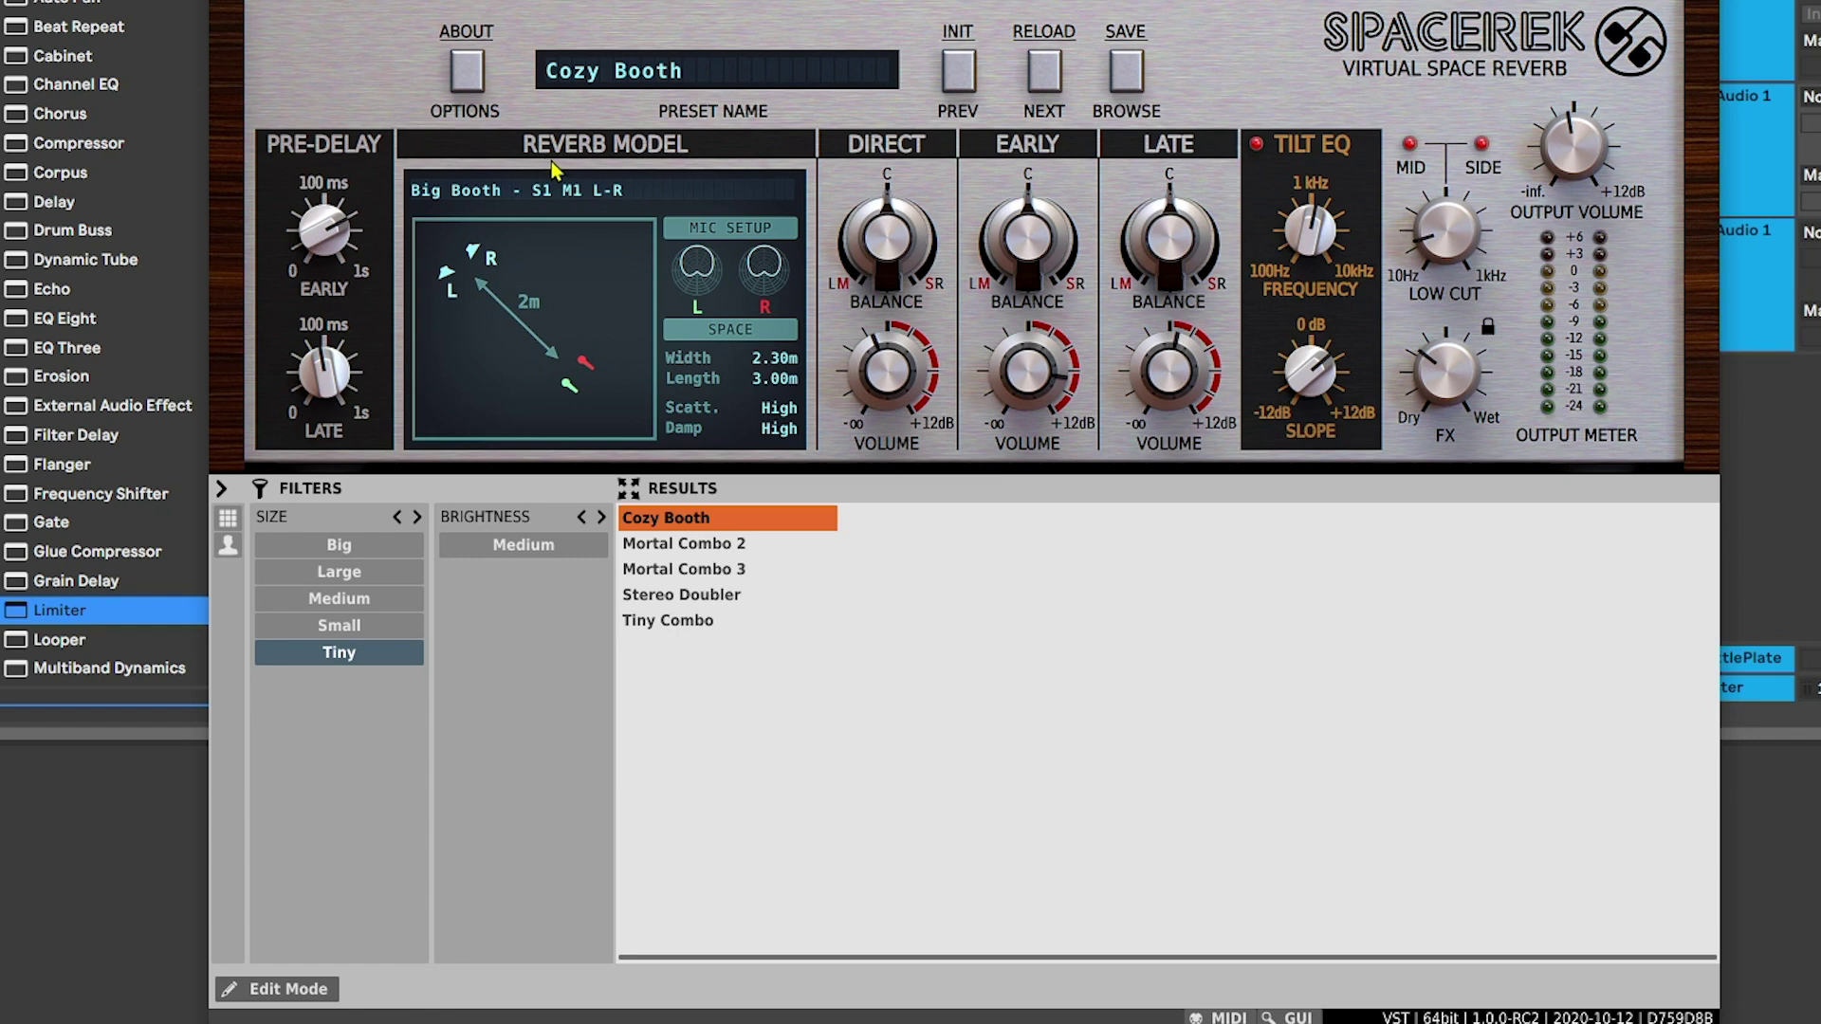
# Review the list of available reverb models and leave it without choosing another model.
pyautogui.click(631, 189)
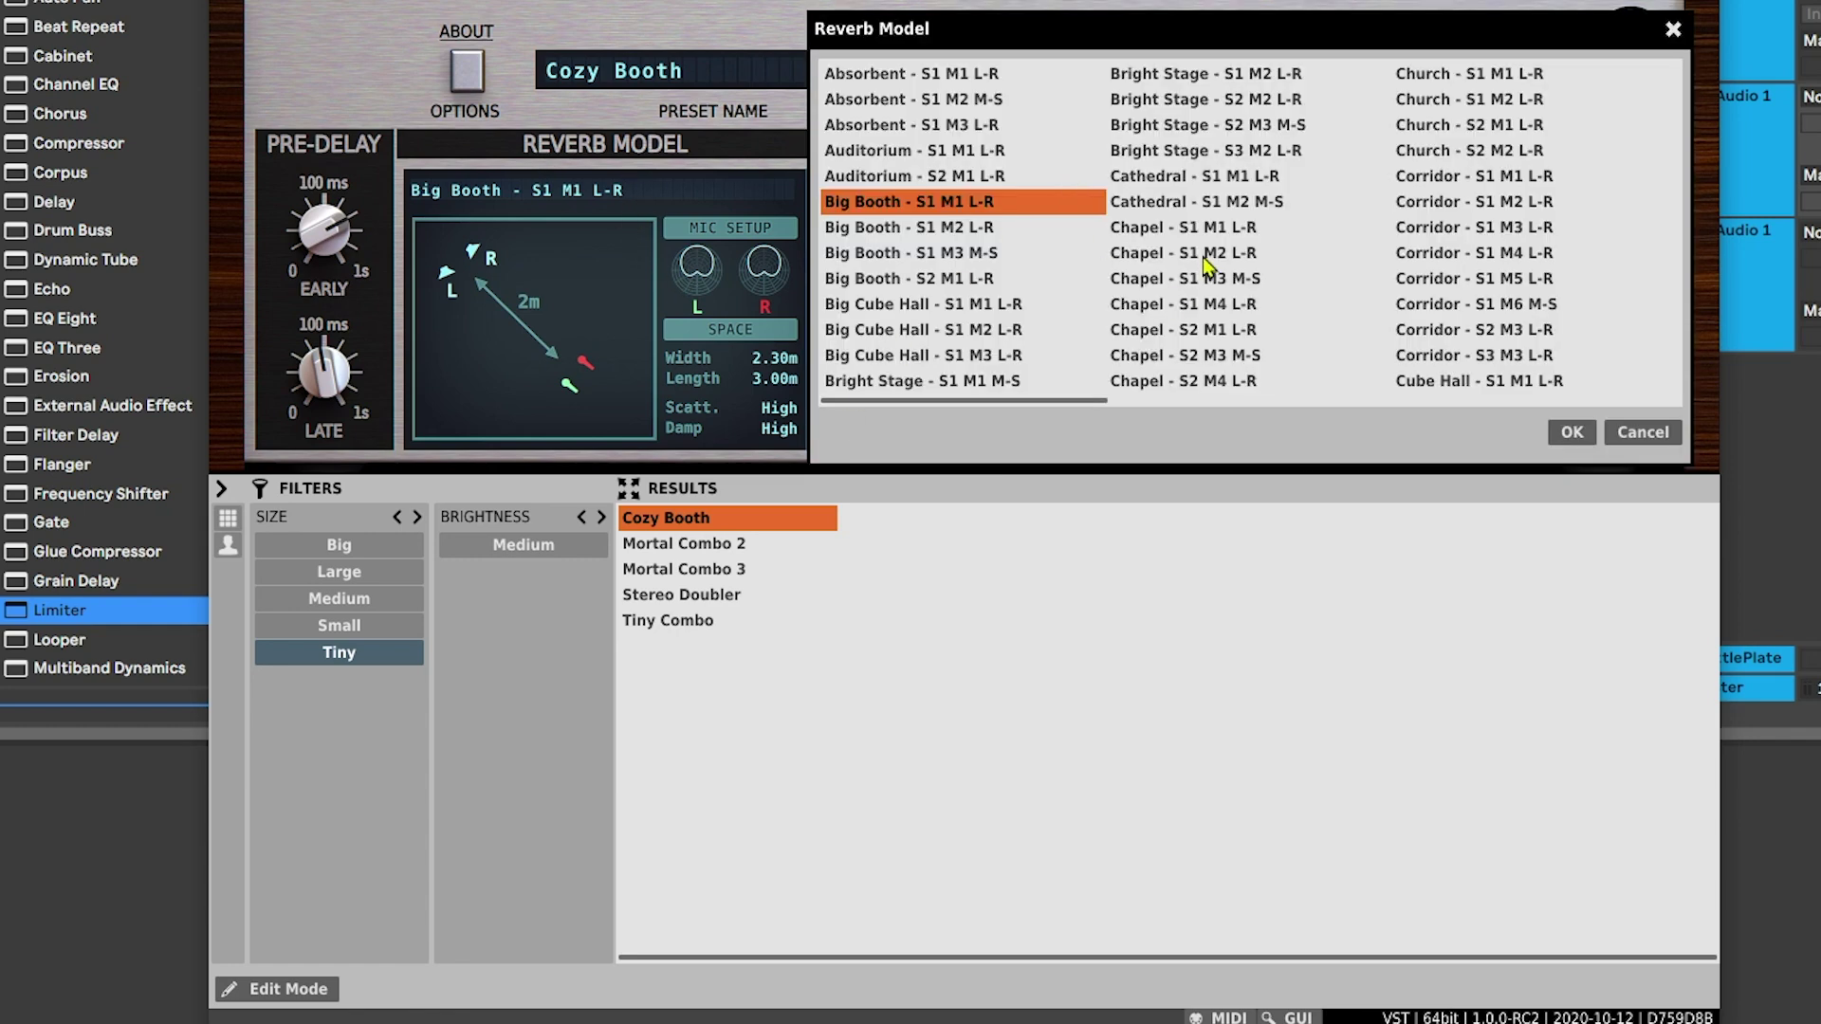
pyautogui.click(1643, 431)
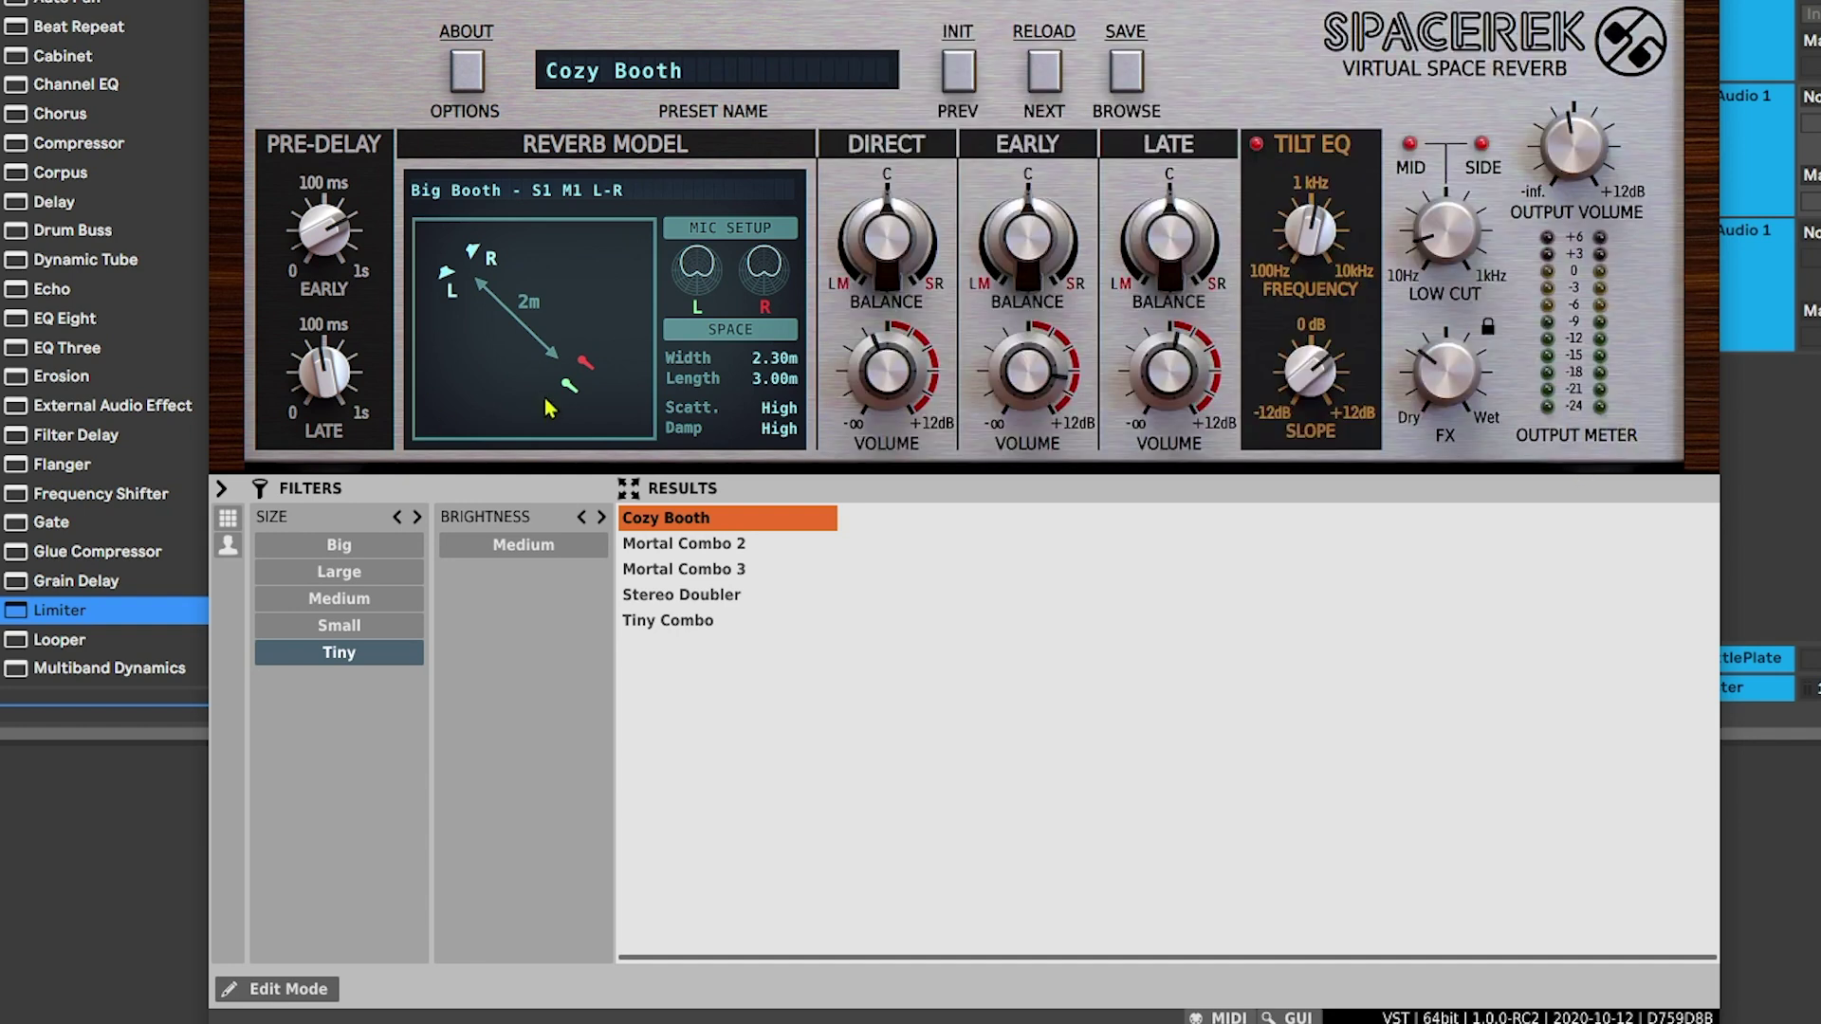